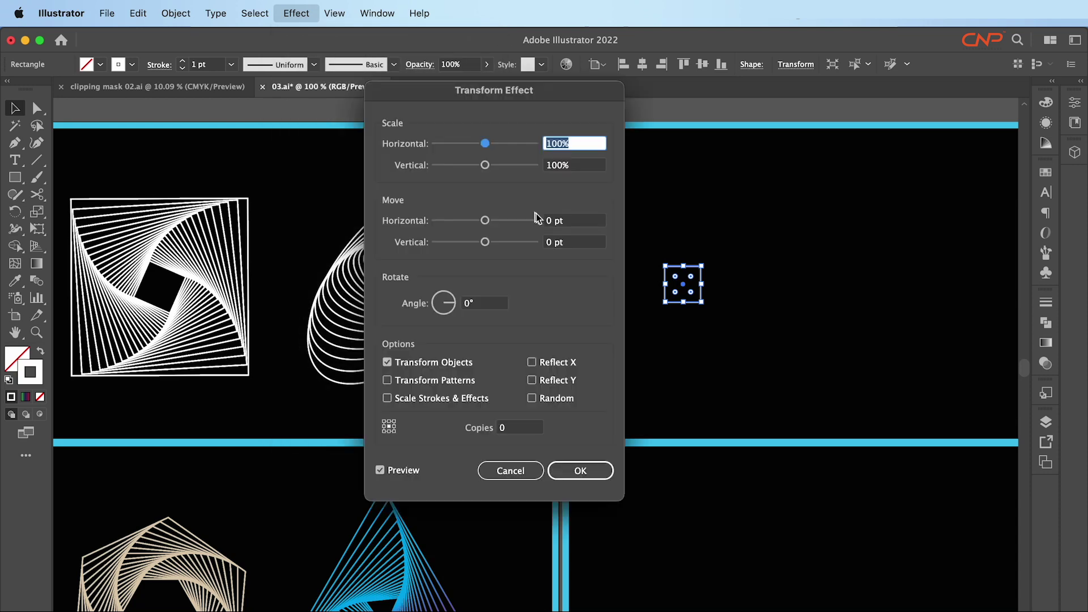
Set the number of copies to 6 in the small square's Transform effect
drag(487, 91, 353, 126)
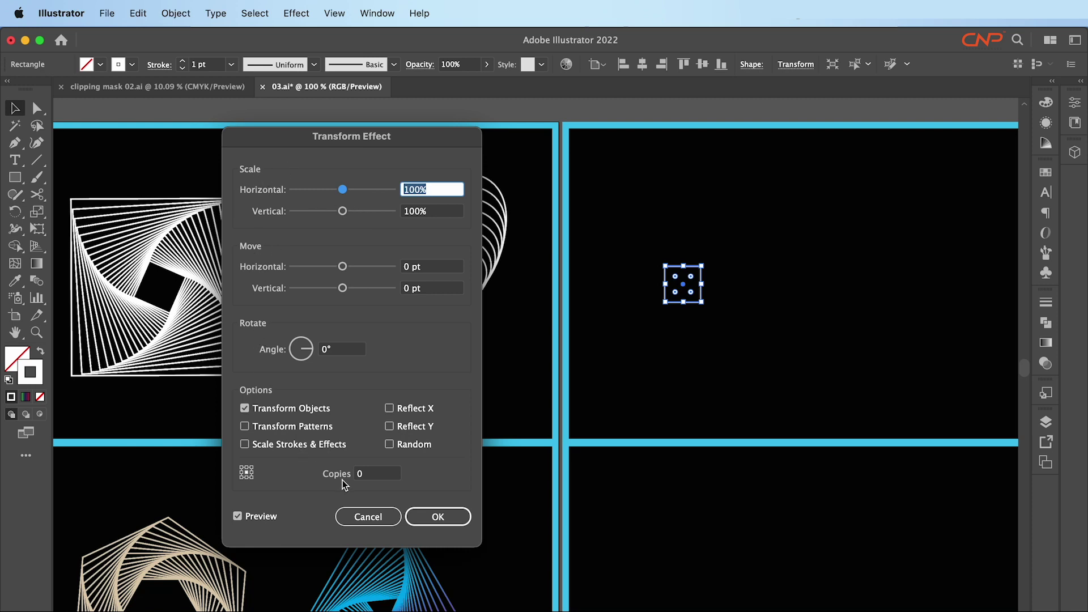
click(378, 474)
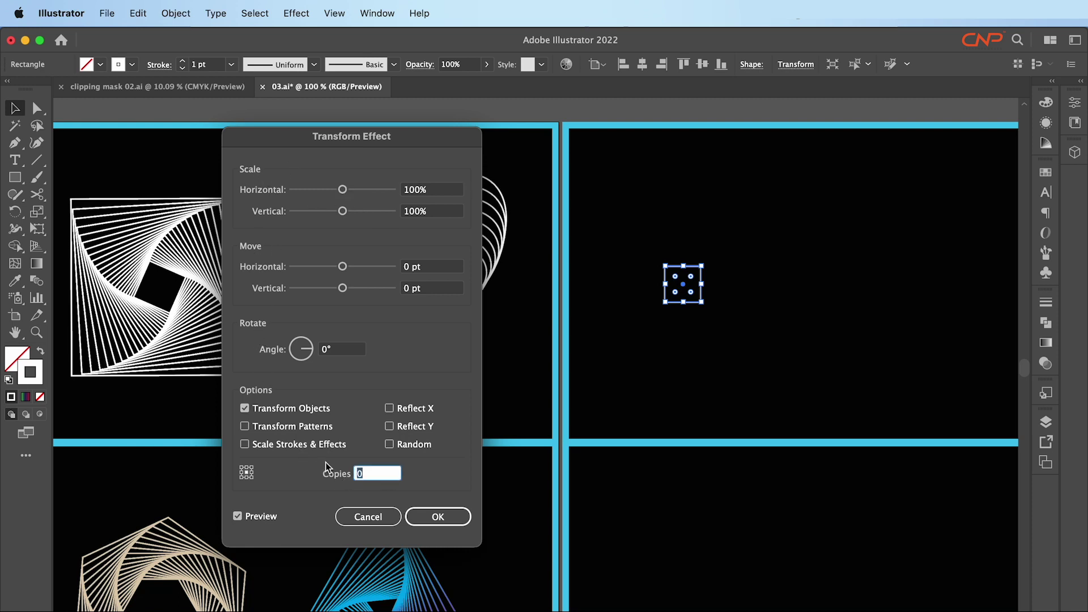
click(385, 475)
click(342, 349)
Set the square's horizontal scale to 108% in the Transform effect
click(447, 187)
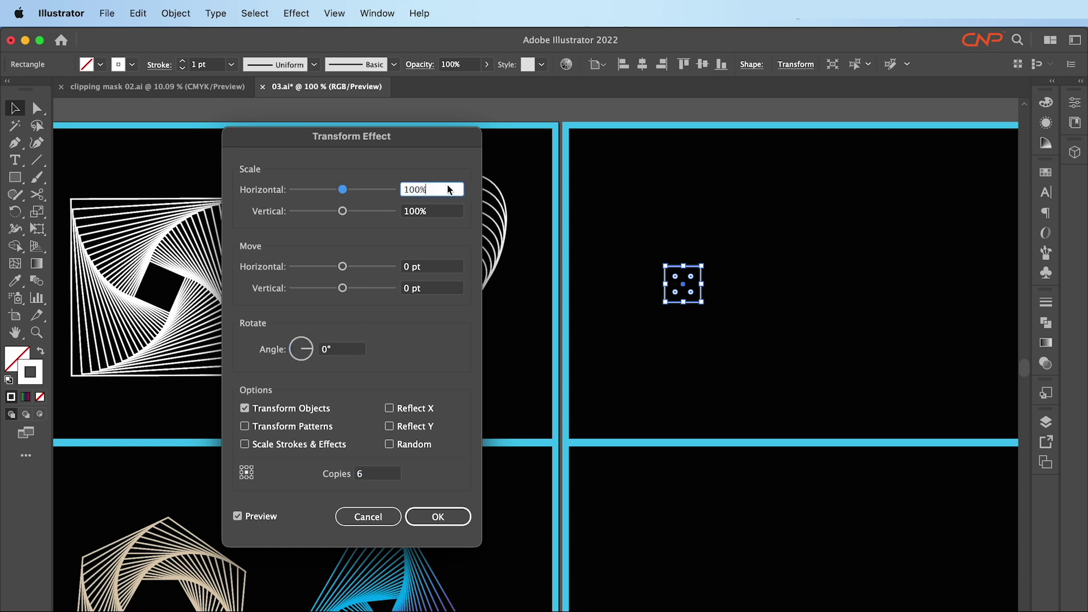
key(Up)
key(Up)
key(Up)
key(Up)
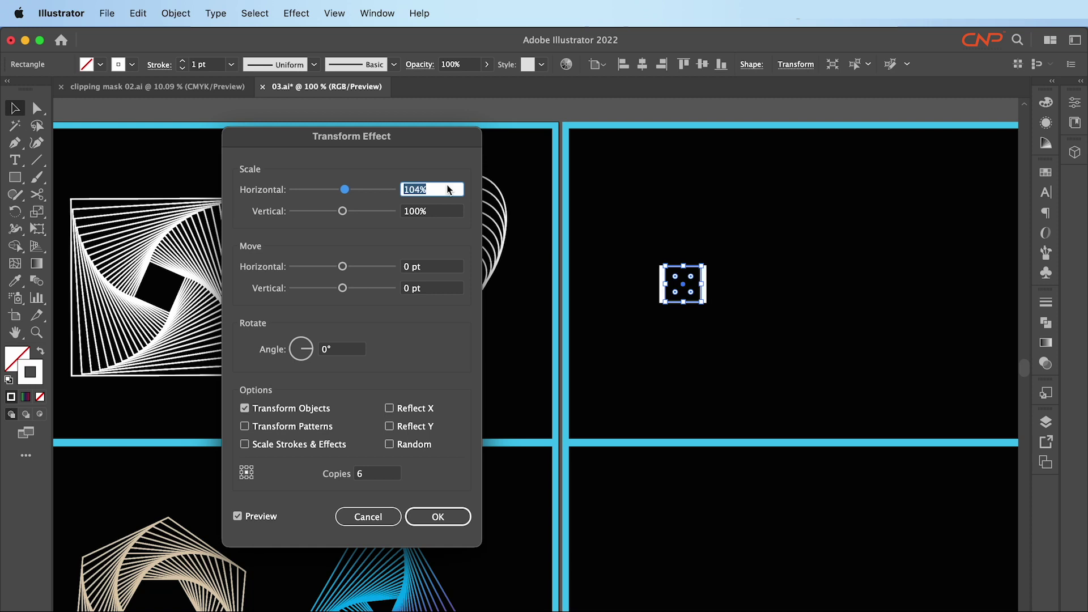
key(Up)
key(Up)
key(Up)
key(Up)
key(Up)
key(Down)
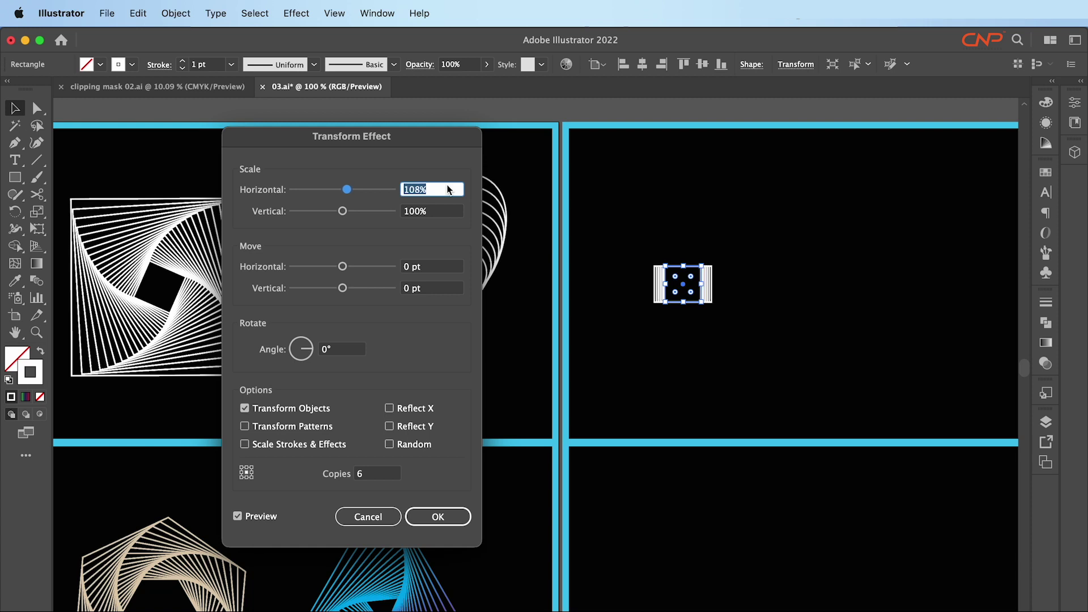
Match the square's vertical scale to the horizontal one at 108%
click(444, 210)
key(Up)
key(Up)
key(Up)
key(Up)
key(Up)
key(Up)
key(Up)
key(Up)
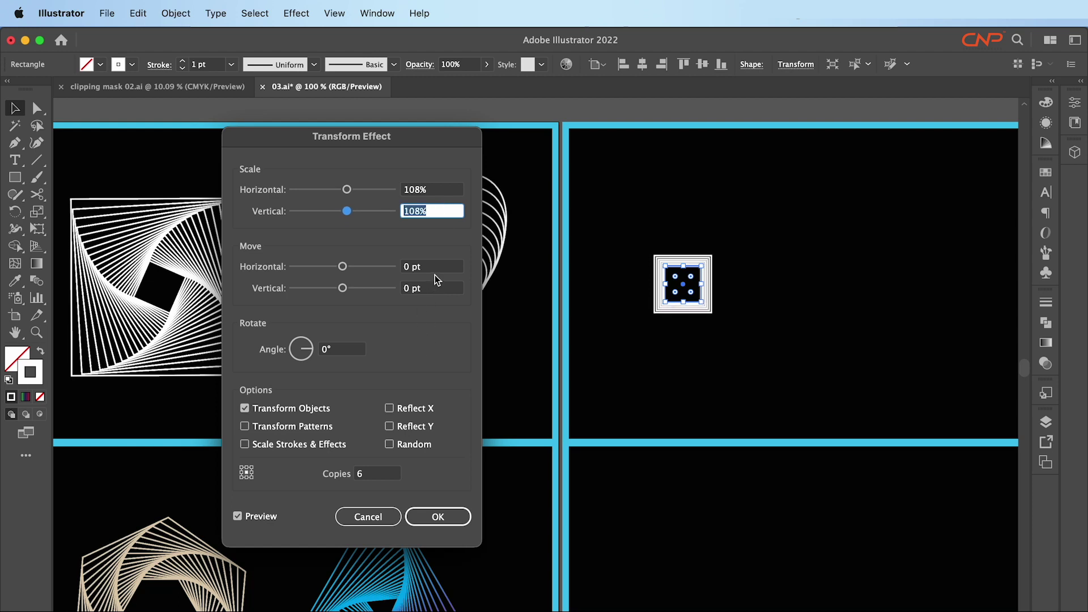
Raise the number of copies of the square to 14
click(368, 475)
key(Up)
key(Up)
key(Up)
key(Up)
key(Up)
key(Up)
key(Up)
key(Up)
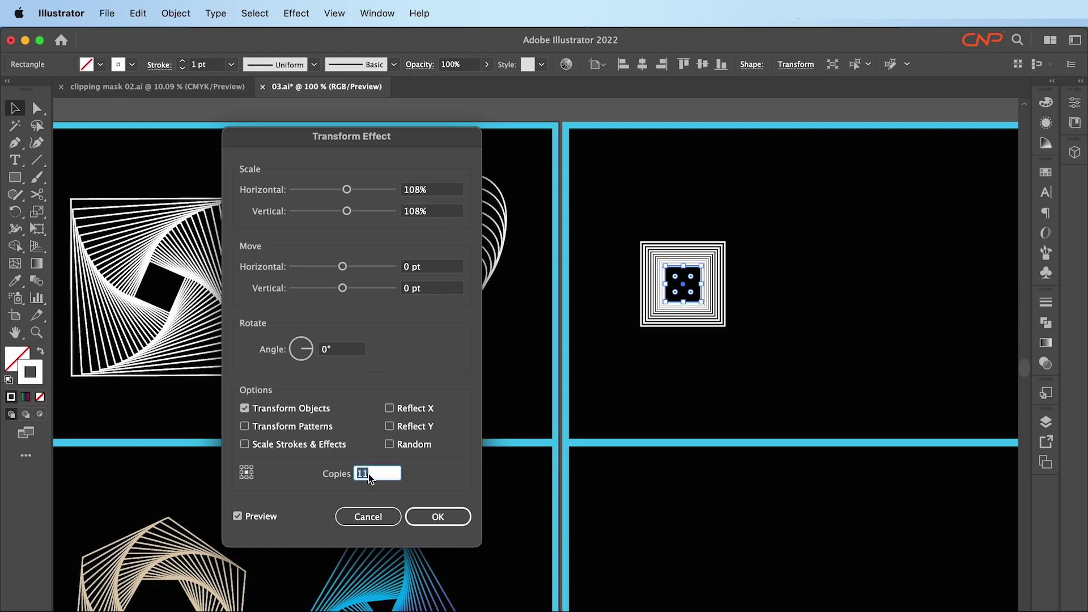
Set the Transform effect's rotation angle to 6° so the square copies twist into a spiral
click(332, 350)
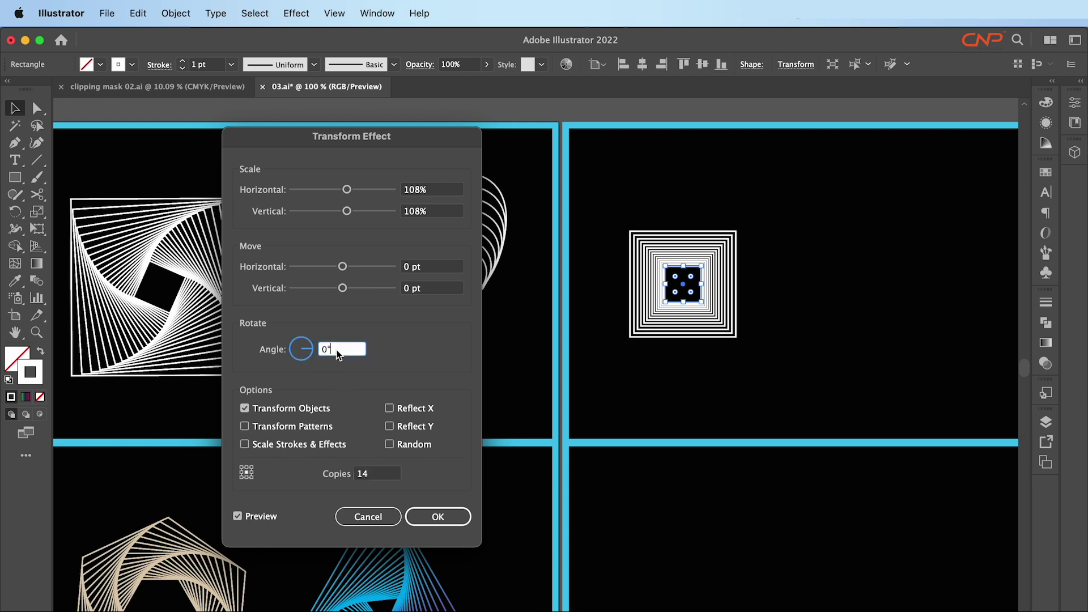
key(Up)
key(Up)
key(Up)
key(Up)
key(Up)
key(Up)
key(Up)
key(Up)
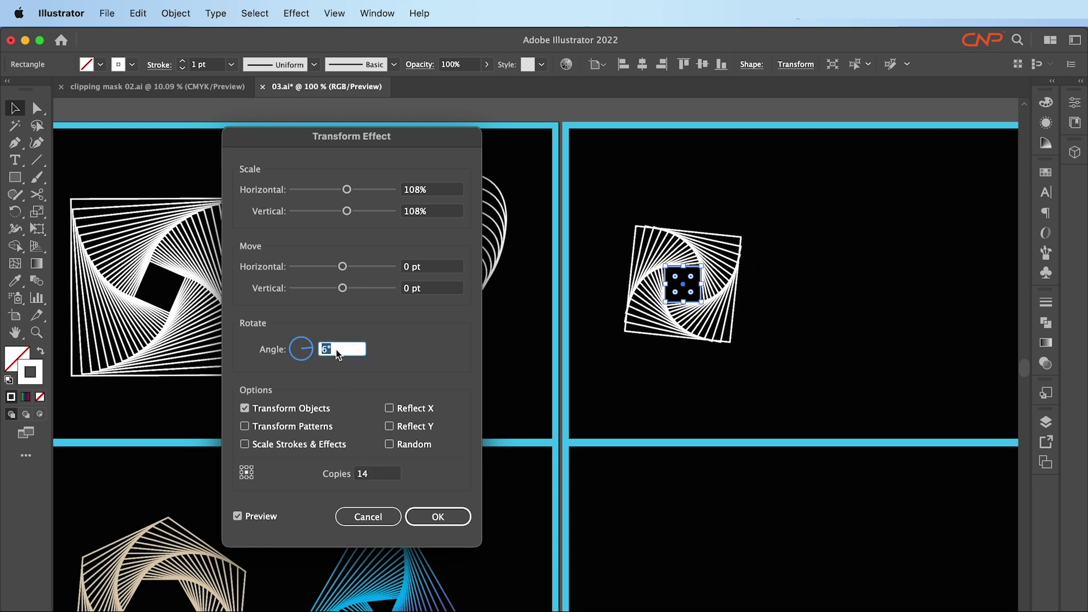
key(Down)
key(Down)
Try several copy counts up to 21 for the square spiral and settle on 17
click(378, 473)
key(Down)
key(Down)
key(Down)
key(Down)
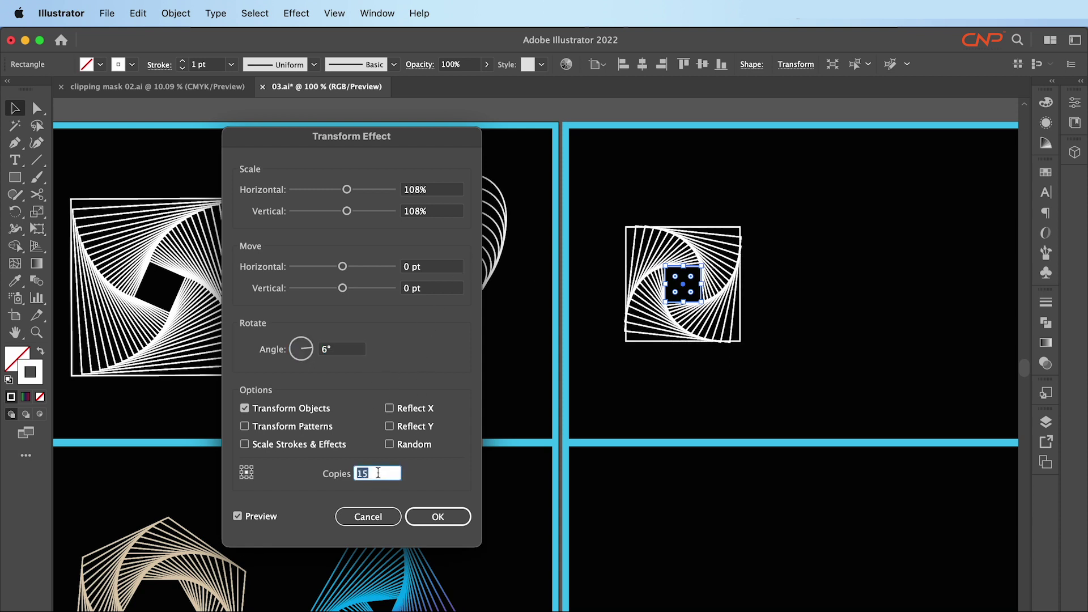
key(Up)
key(Up)
key(Up)
key(Up)
key(Up)
key(Up)
key(Up)
key(Up)
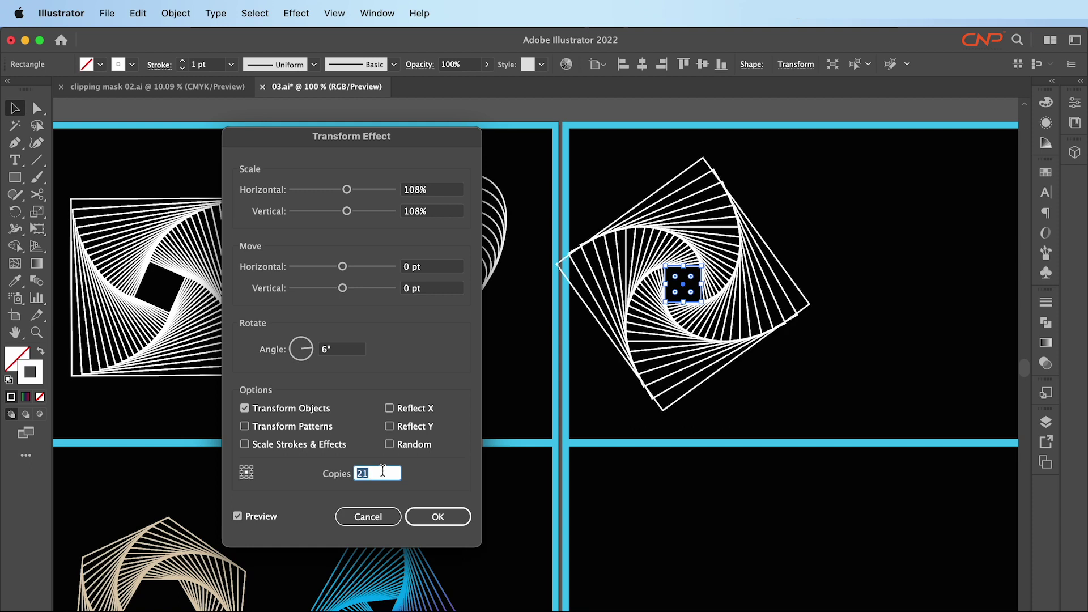
key(Up)
key(Up)
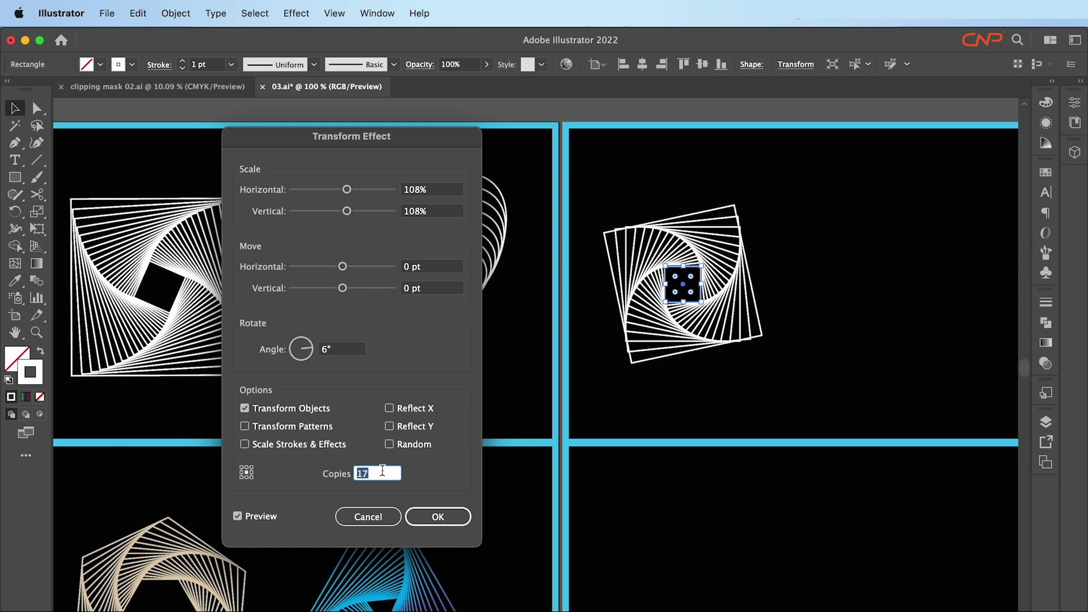
key(Down)
key(Down)
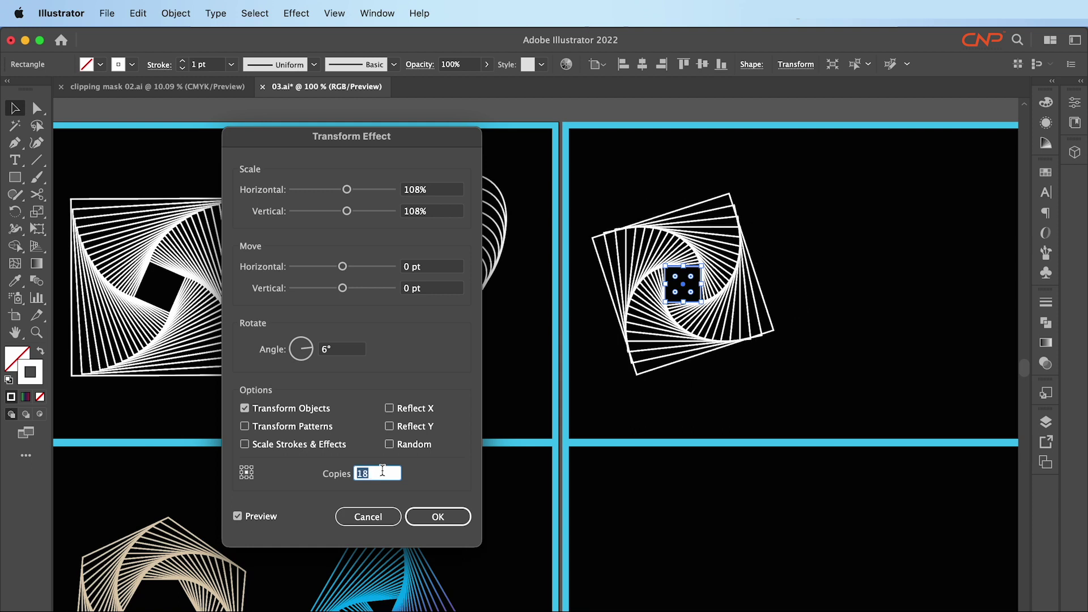
key(Down)
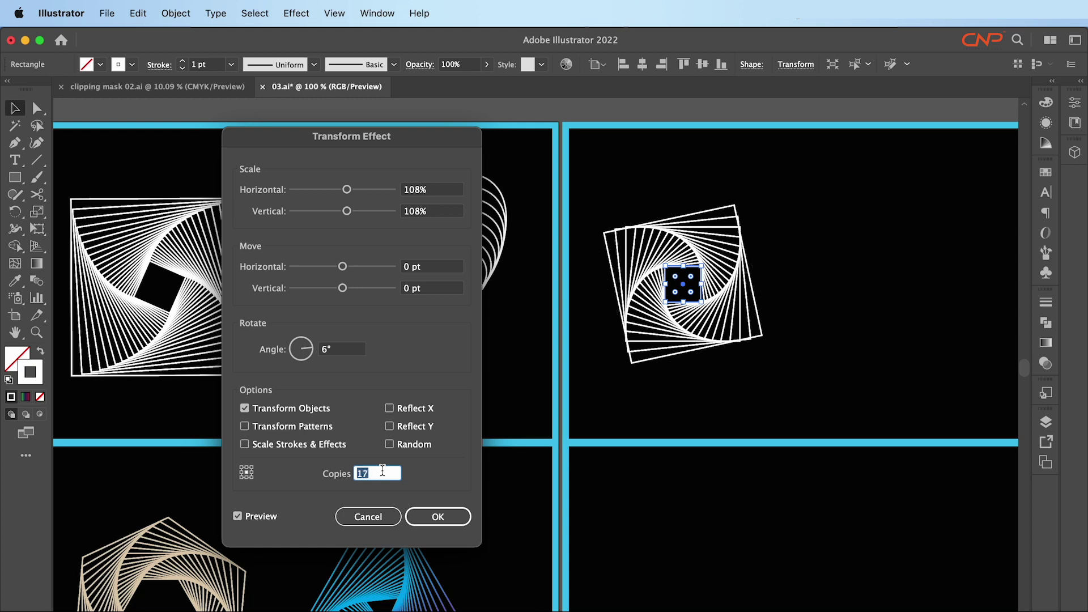
Reduce both the horizontal and vertical scale of the square's Transform effect to 106%
click(441, 193)
key(Down)
key(Down)
key(Up)
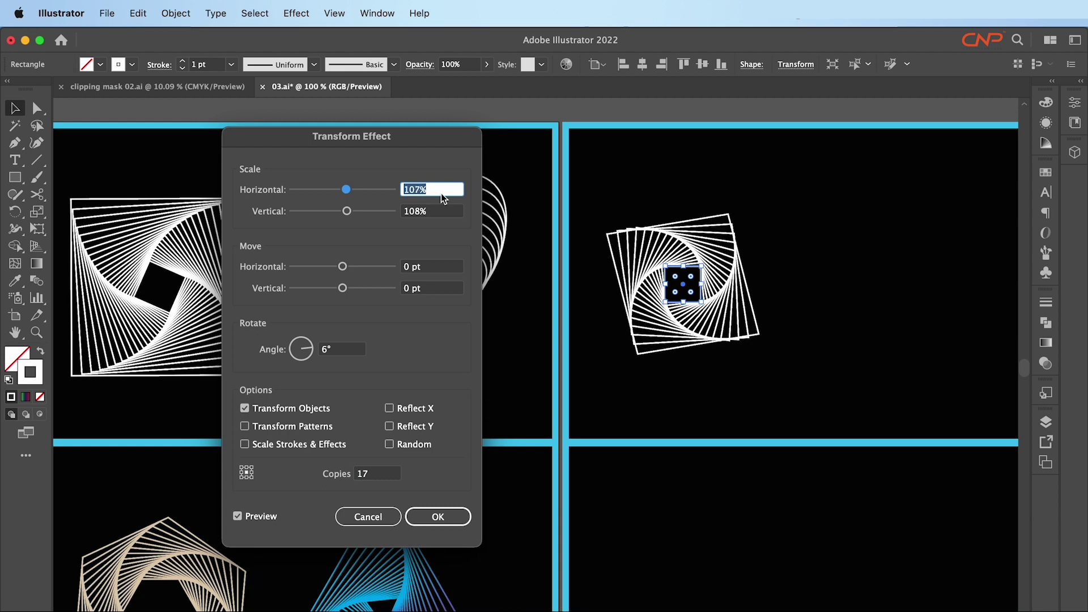
key(Down)
click(442, 209)
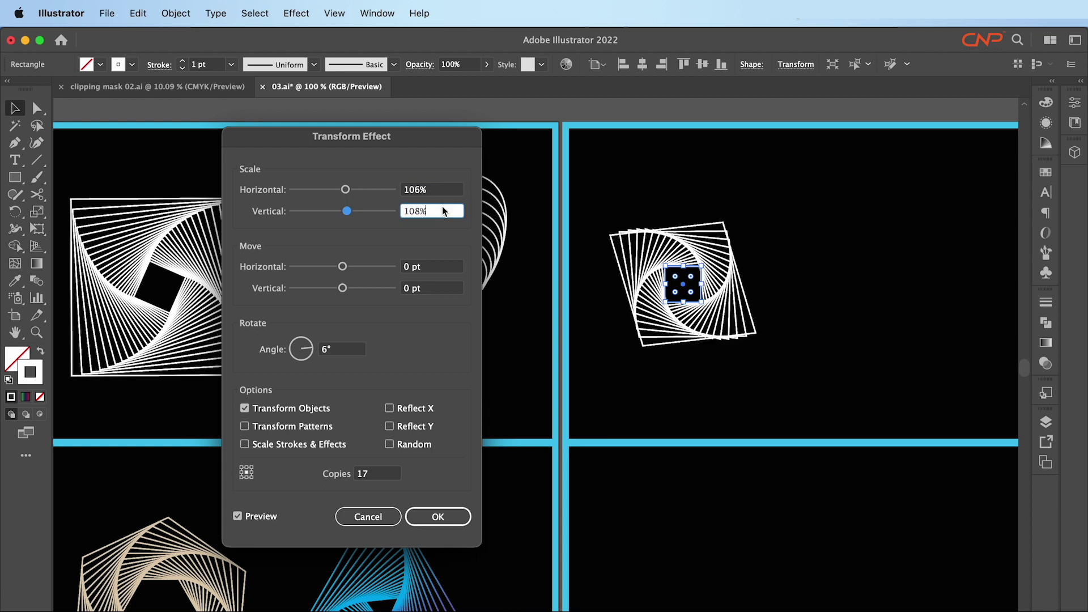
key(Down)
key(Down)
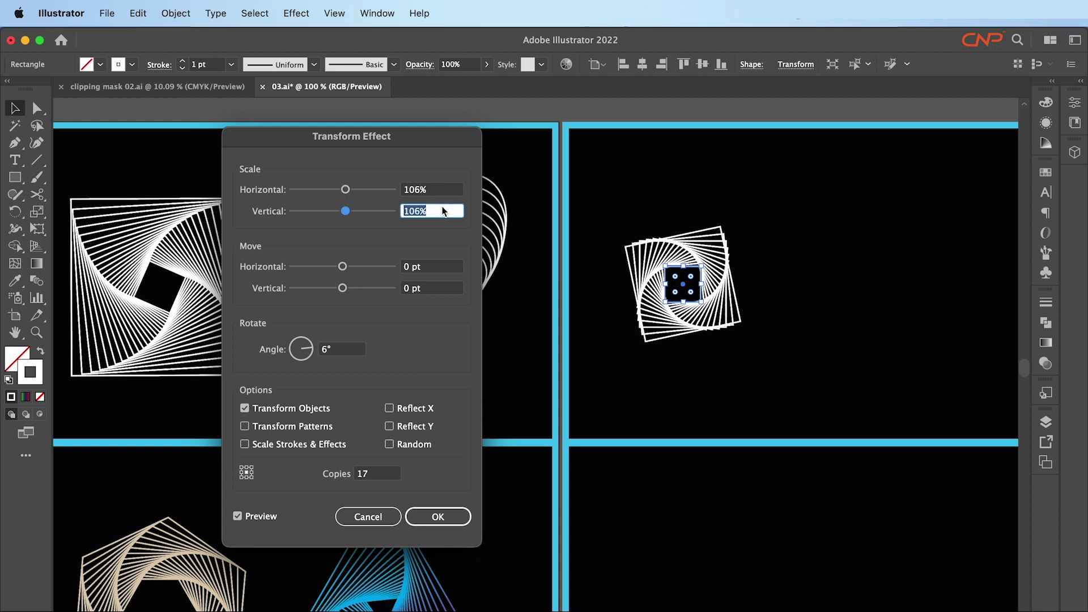
Set the square spiral's rotation angle to 5° and its copies to 24, and apply the effect
click(354, 350)
key(Down)
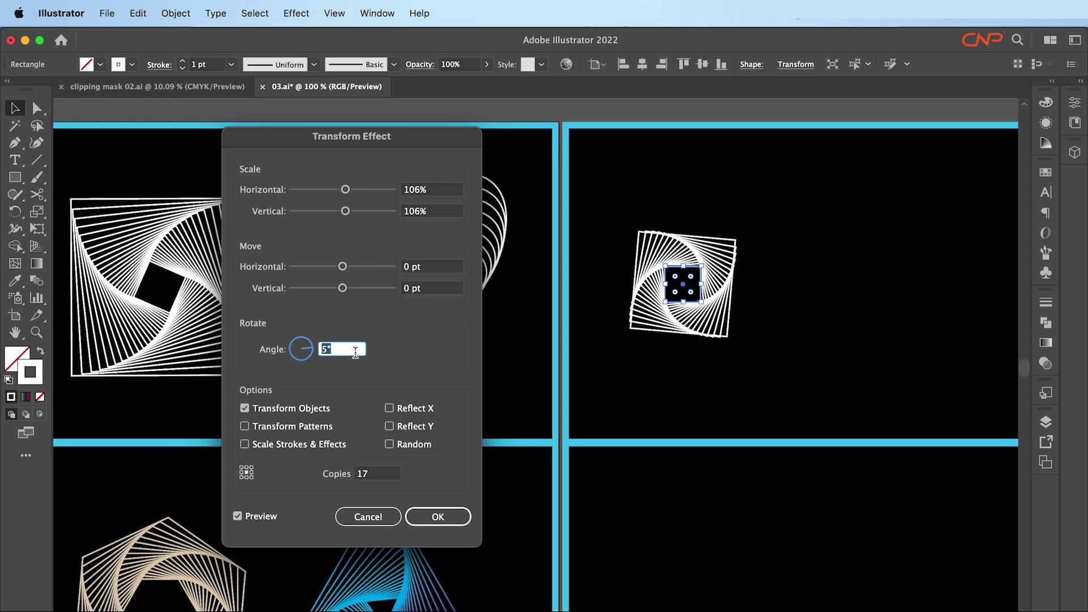
click(380, 474)
key(Up)
key(Up)
key(Up)
key(Up)
key(Up)
key(Up)
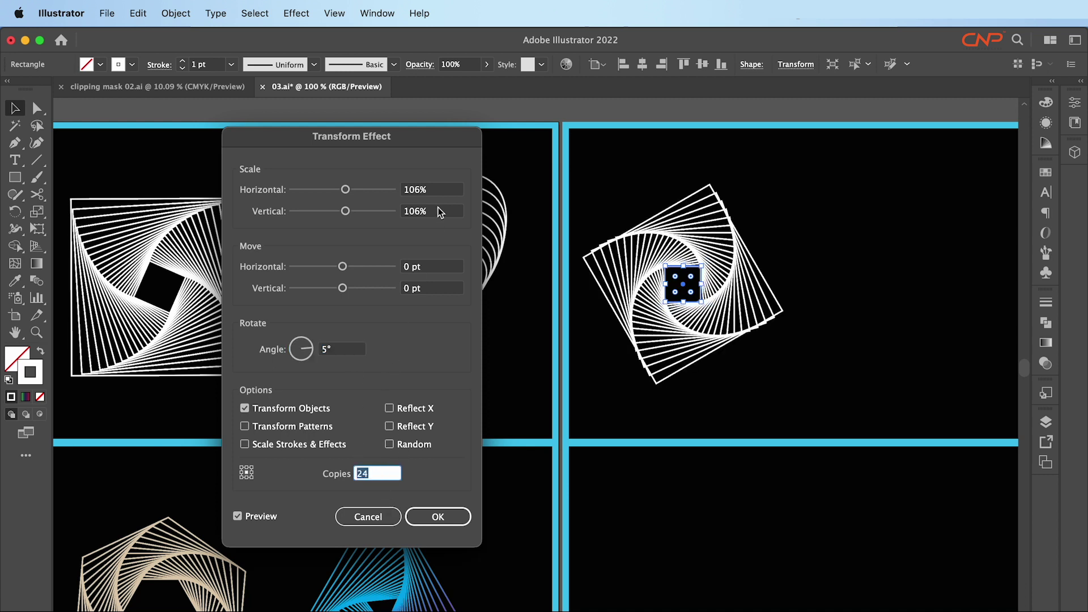
click(437, 517)
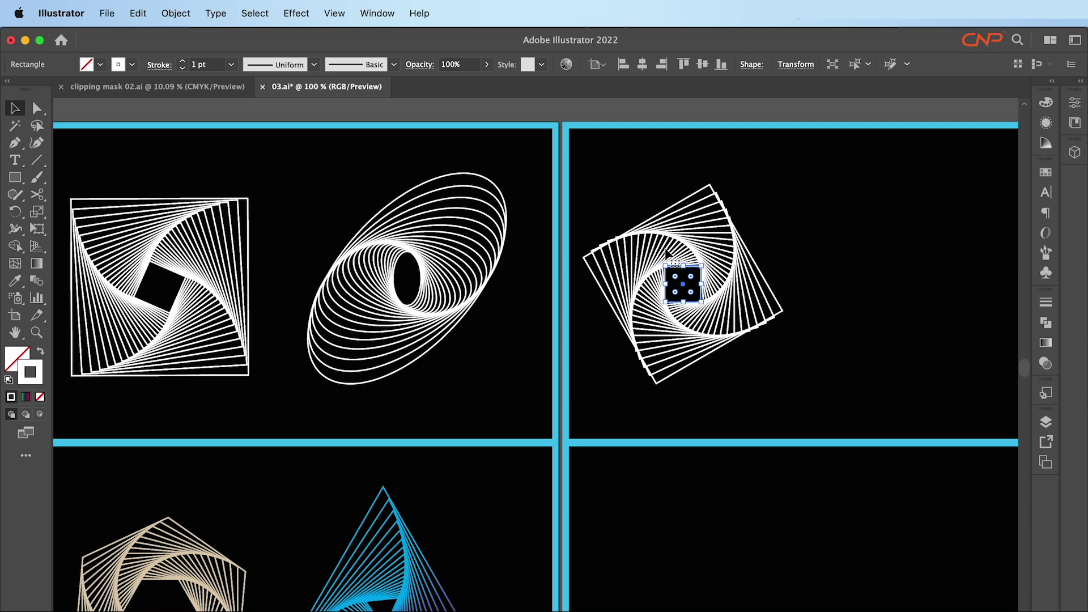
Reopen the square's applied Transform effect for editing and set its rotation angle to 4°
click(1046, 123)
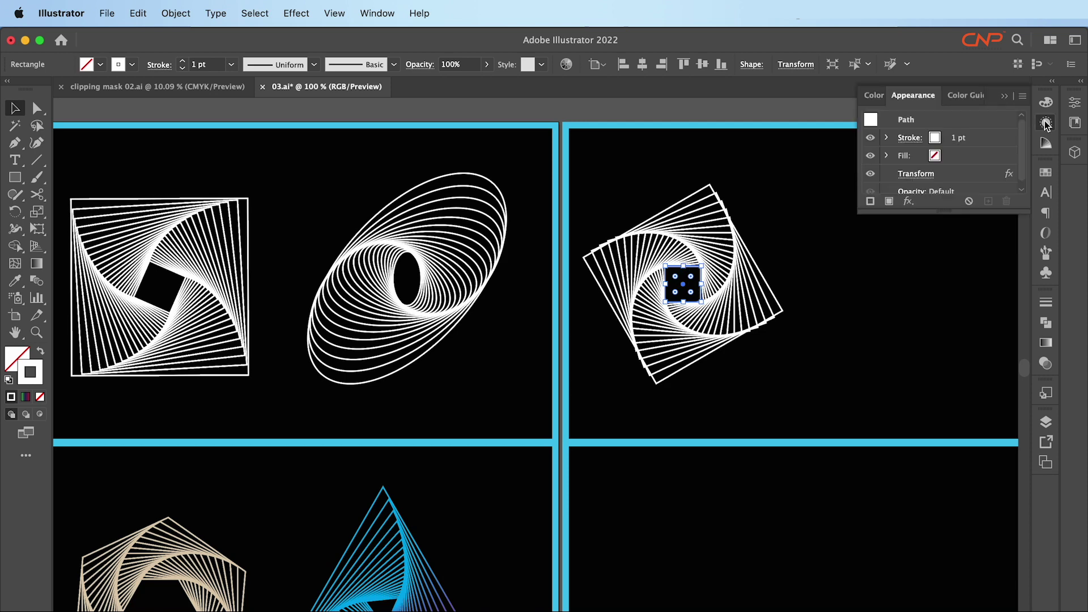
click(921, 174)
click(339, 351)
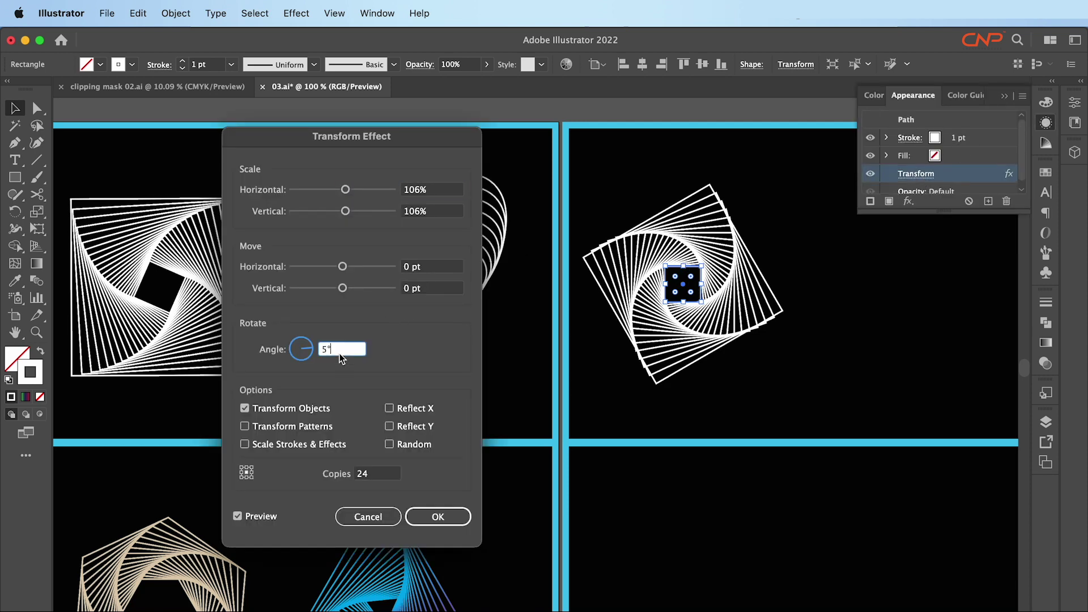
key(Down)
key(Down)
key(Up)
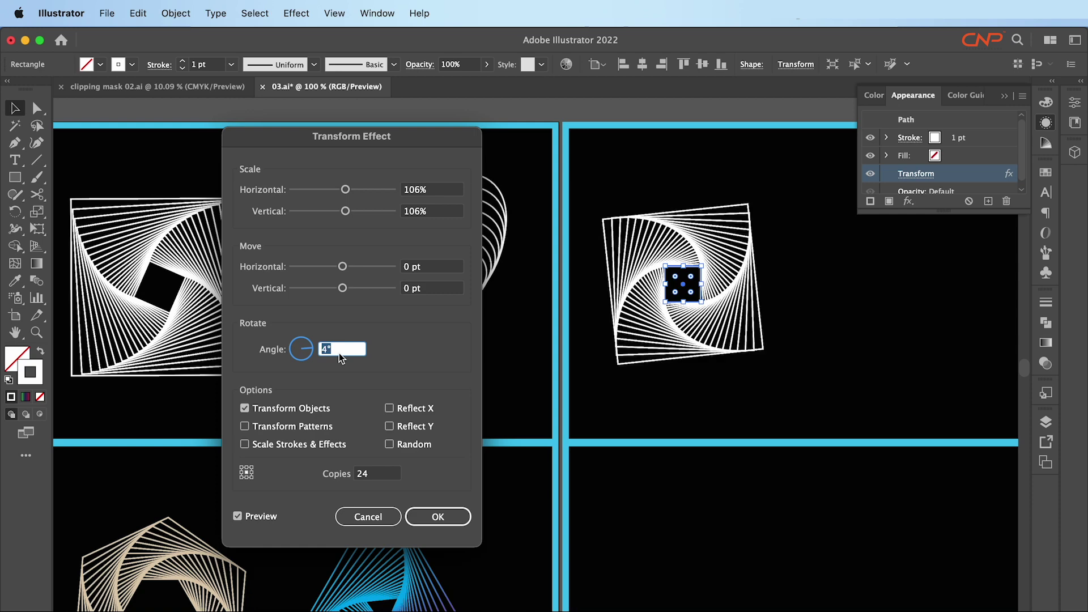
click(431, 513)
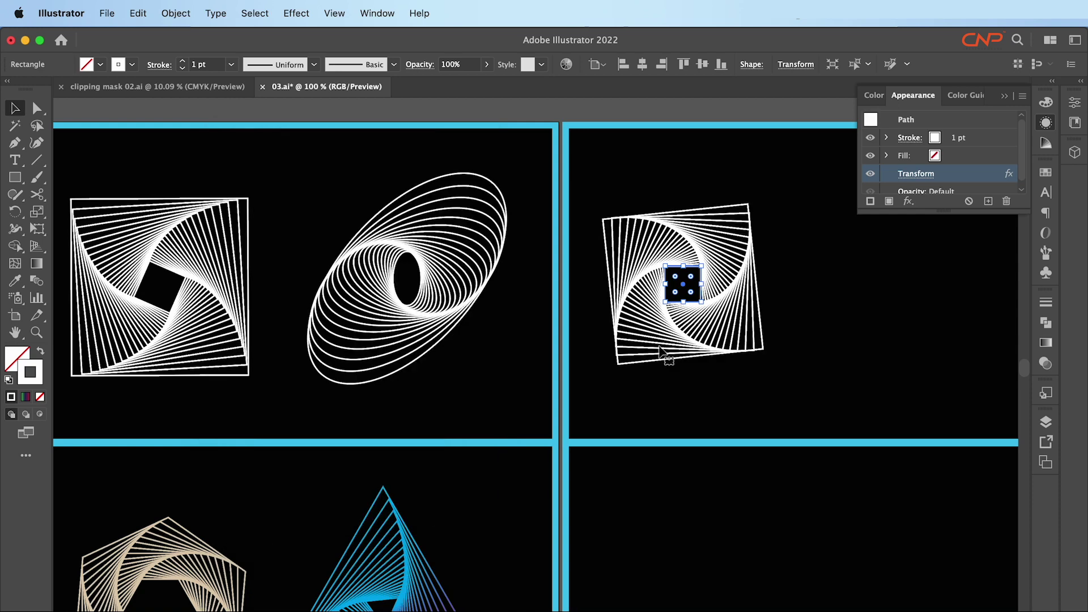
Rotate the small base square slightly clockwise so the spiral's outermost square sits level
drag(708, 261, 730, 340)
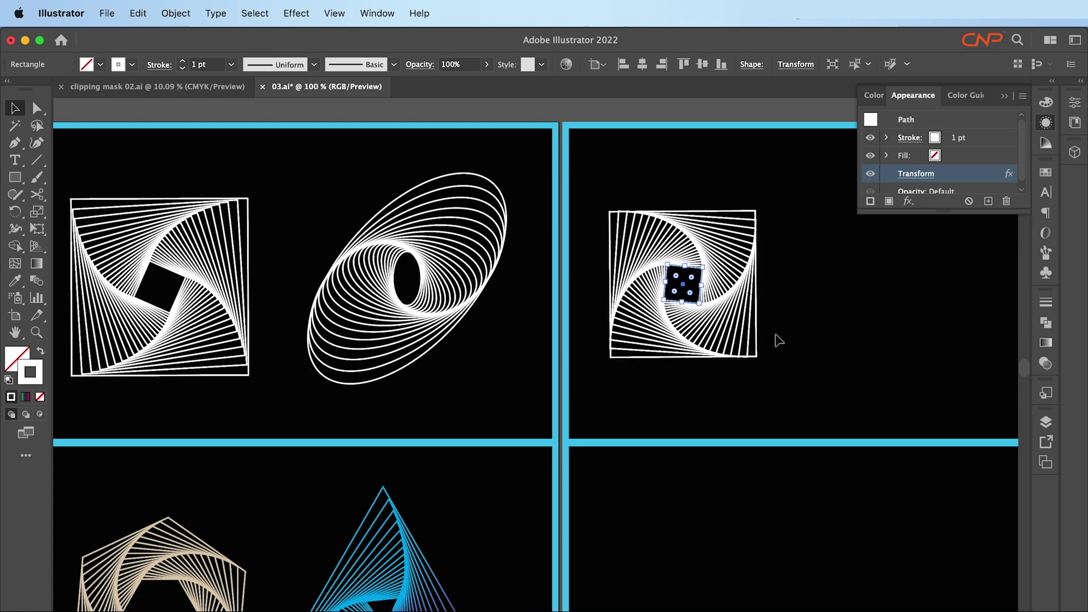
click(777, 337)
drag(714, 296, 719, 290)
Draw a small, narrow upright ellipse on the same black artboard, beside the square spiral
drag(758, 326, 512, 368)
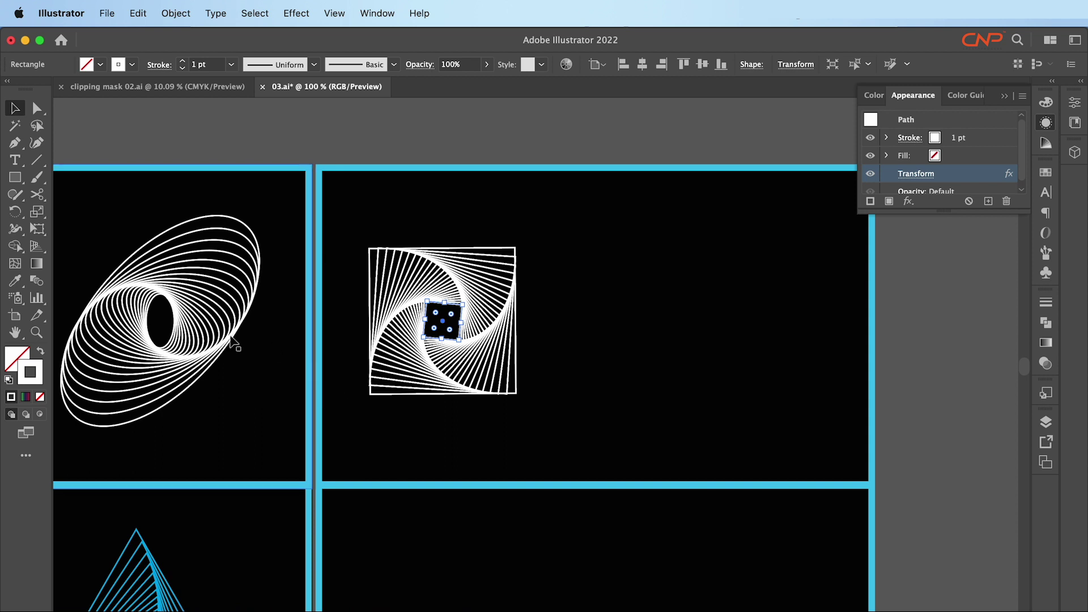
drag(23, 184, 57, 214)
drag(697, 297, 719, 343)
Start a Distort & Transform Transform effect on the ellipse and set its horizontal scale to 106%
click(299, 13)
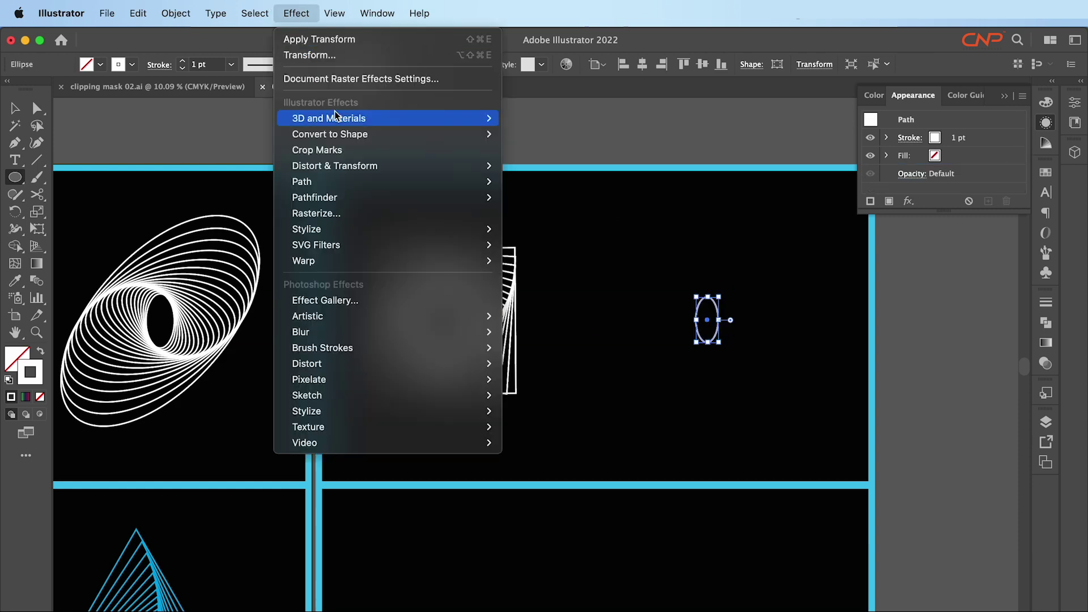
mouse_move(484, 167)
click(538, 218)
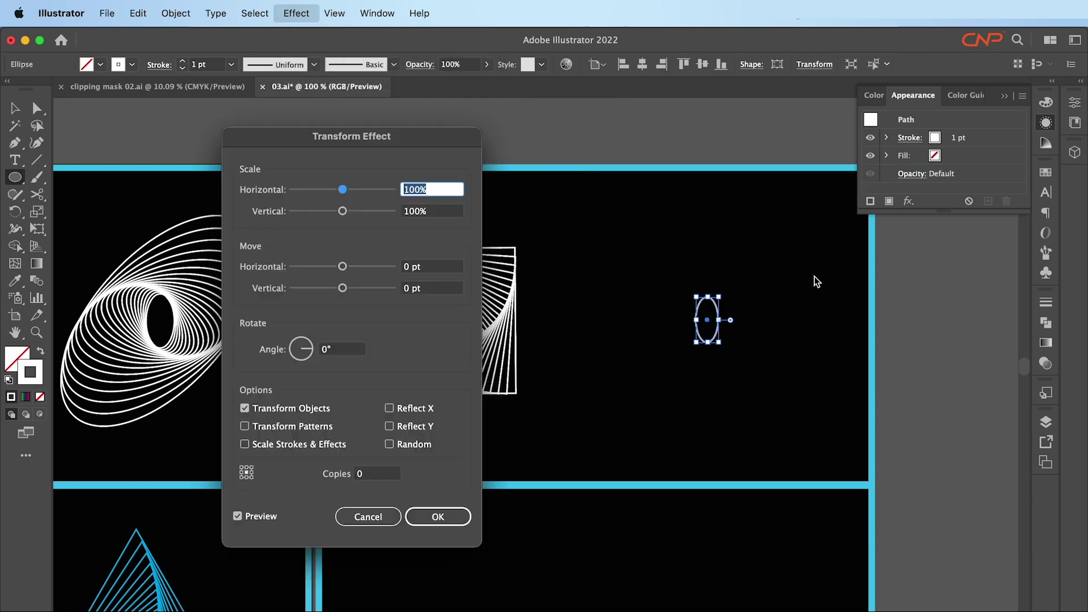
drag(414, 133, 387, 69)
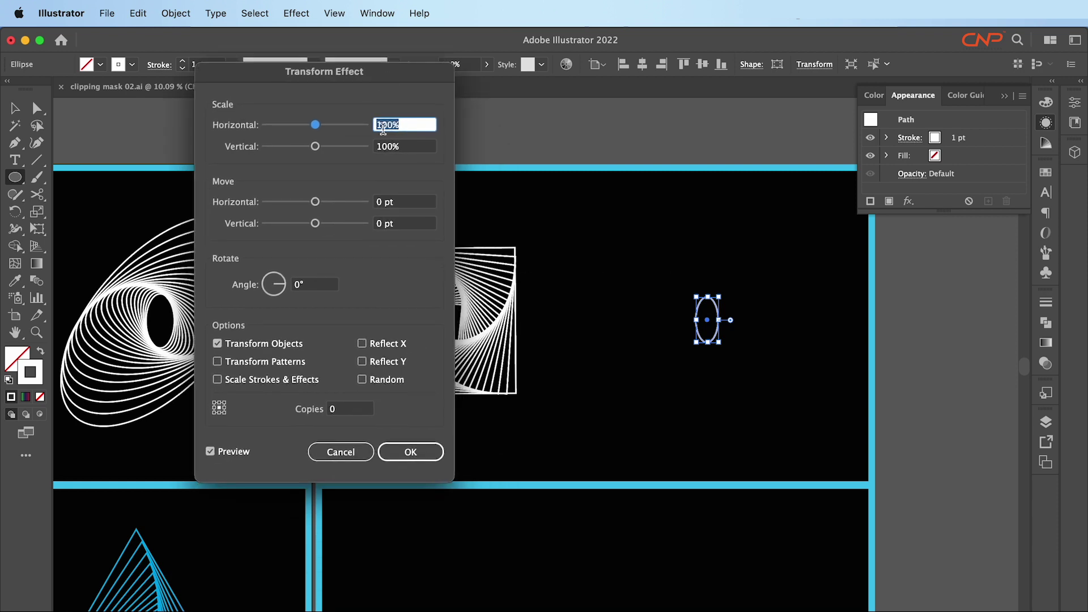
click(425, 122)
key(Up)
key(Up)
key(Up)
key(Up)
Set both the vertical and horizontal scale of the ellipse's Transform effect to 108%
key(Tab)
key(Up)
key(Up)
key(Up)
key(Up)
key(Up)
key(Up)
key(Up)
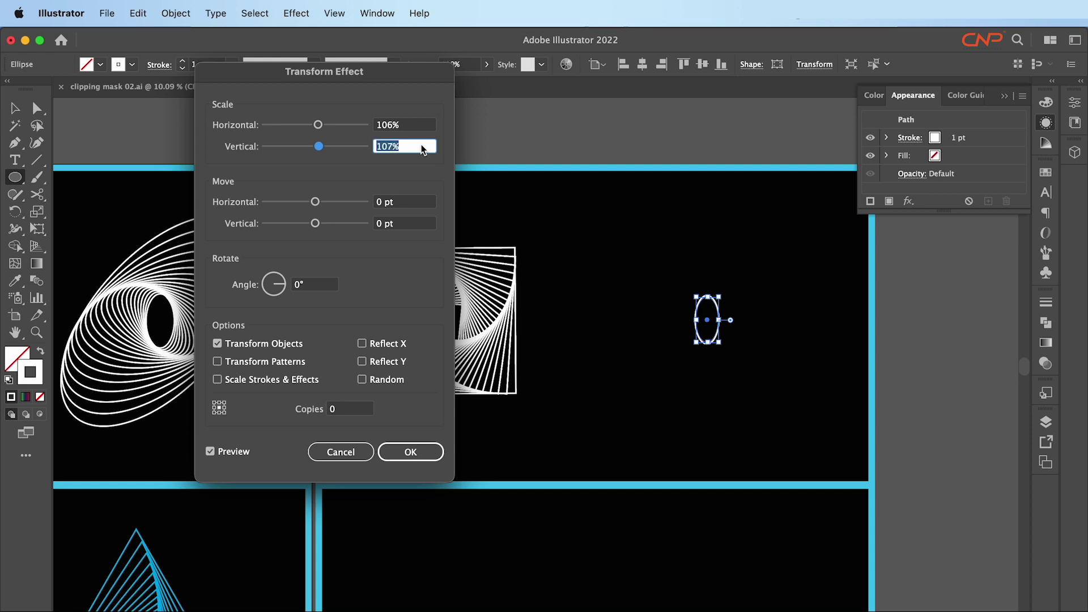
key(shift+Tab)
key(Up)
key(Up)
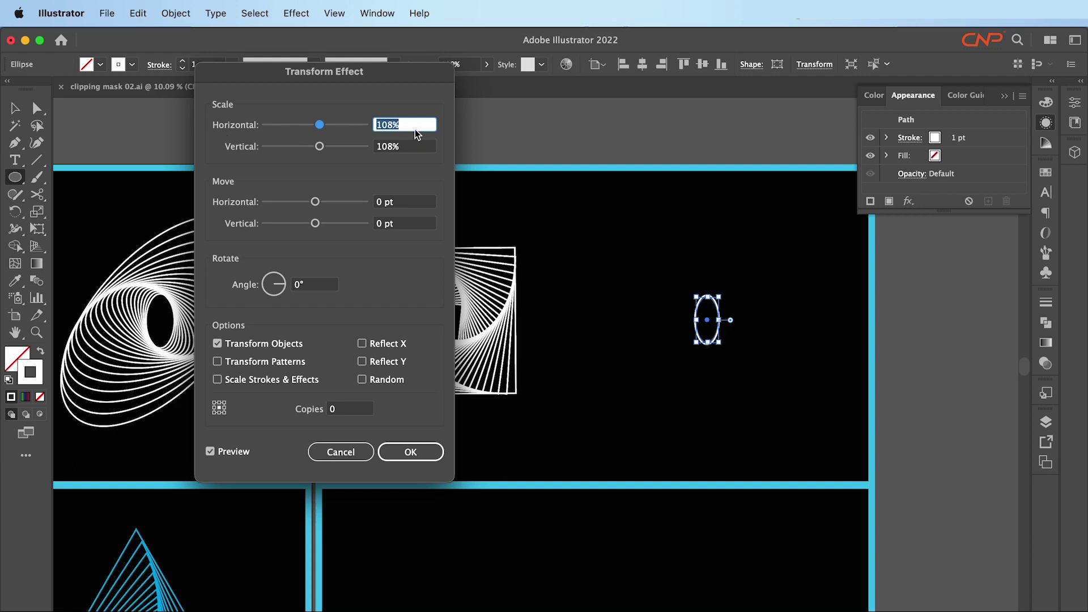
Set the rotation angle of the ellipse's Transform effect to 3°
click(412, 204)
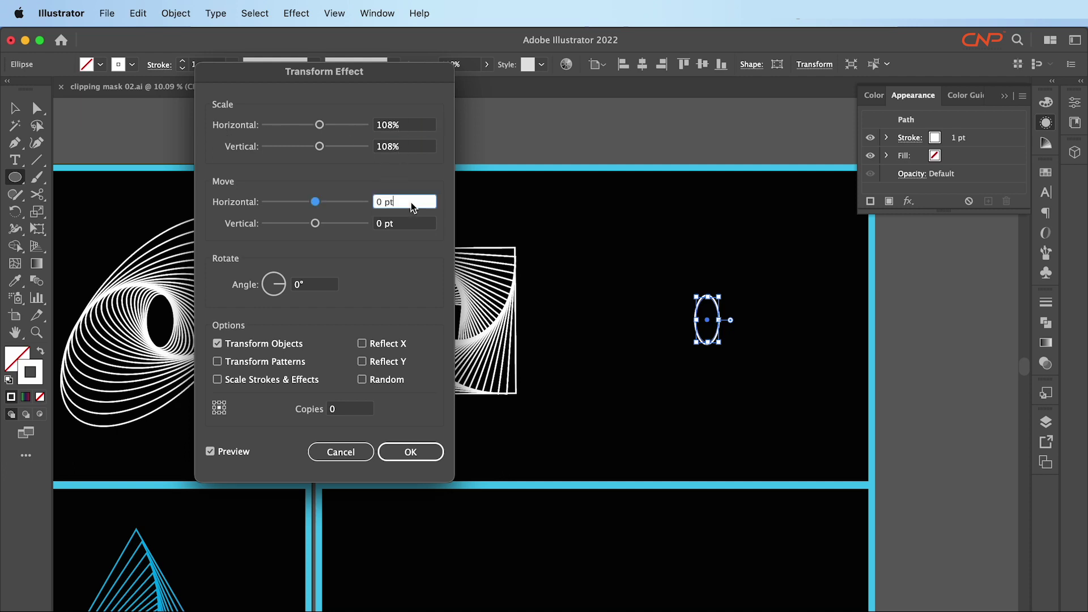
click(317, 284)
text(3)
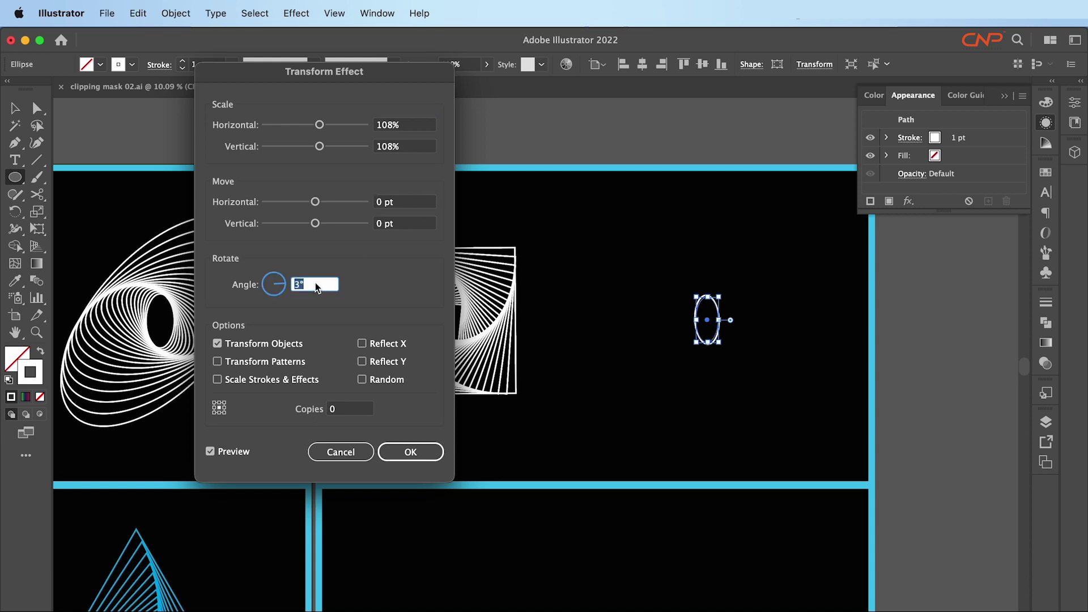
Set the number of copies of the ellipse to 19
click(352, 409)
key(Up)
key(Up)
key(Up)
key(Up)
key(Up)
key(Up)
key(Up)
key(Up)
key(Up)
key(Up)
key(Up)
key(Up)
key(Up)
key(Up)
key(Up)
key(Up)
key(Up)
key(Up)
key(Up)
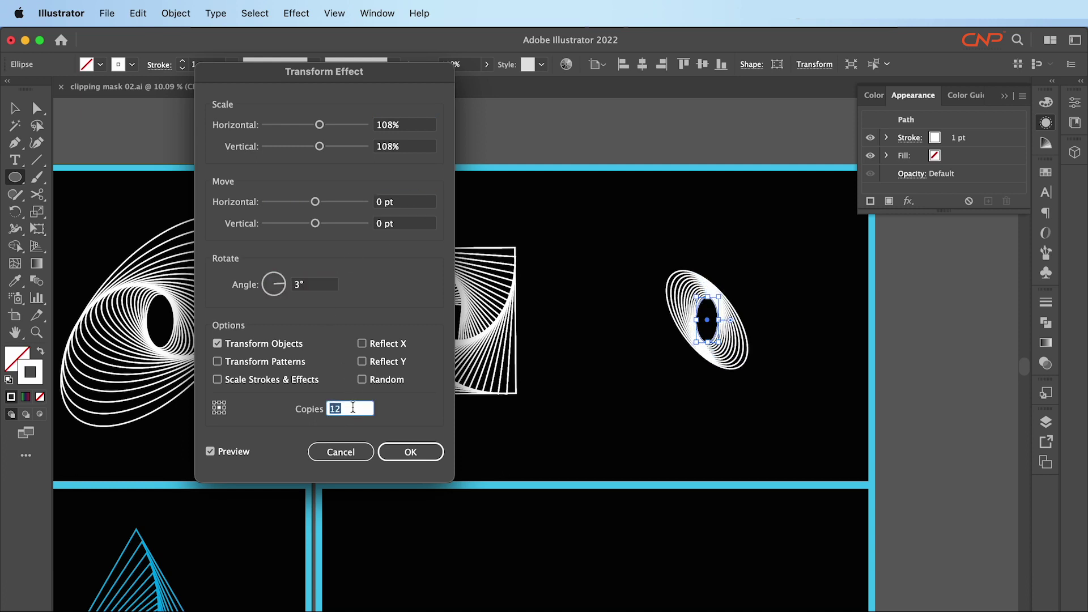
Set the rotation angle of the ellipse's Transform effect to 6°
click(320, 286)
key(Up)
key(Up)
key(Up)
key(Up)
key(Up)
key(Up)
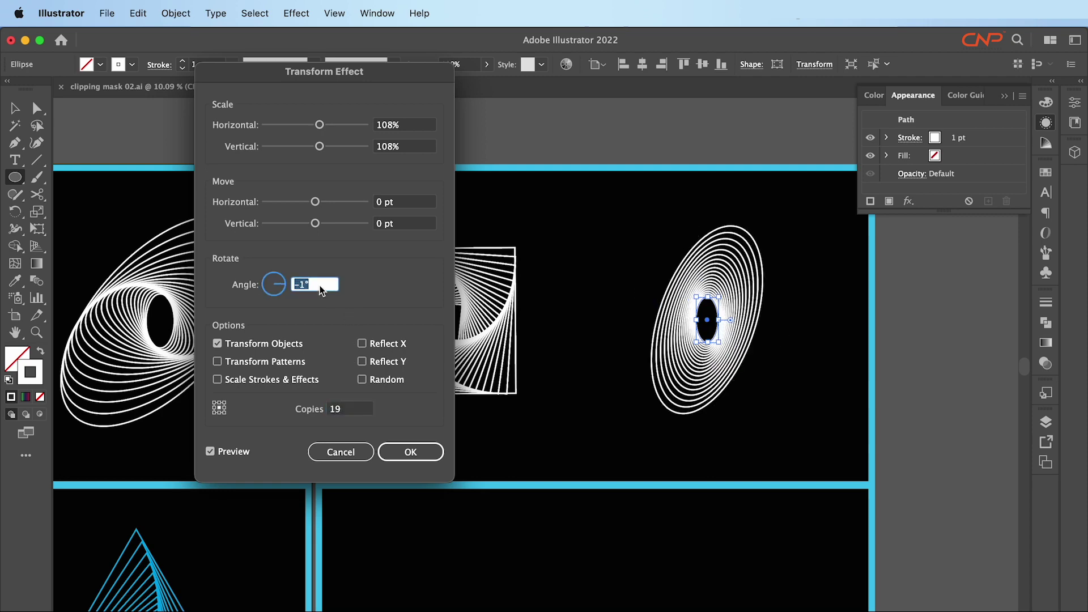
key(Down)
key(Down)
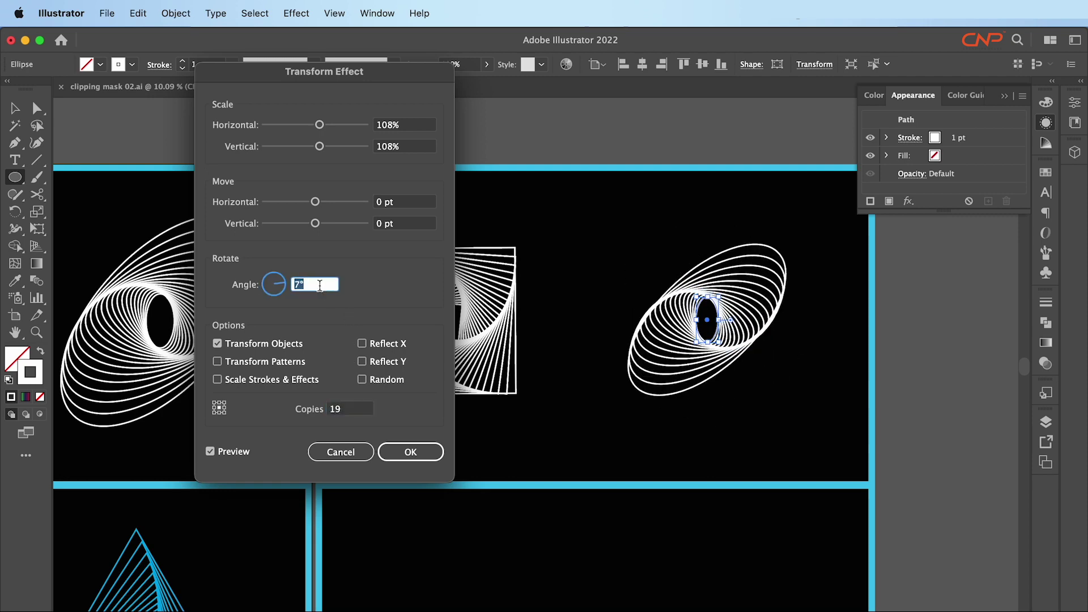
key(Up)
key(Up)
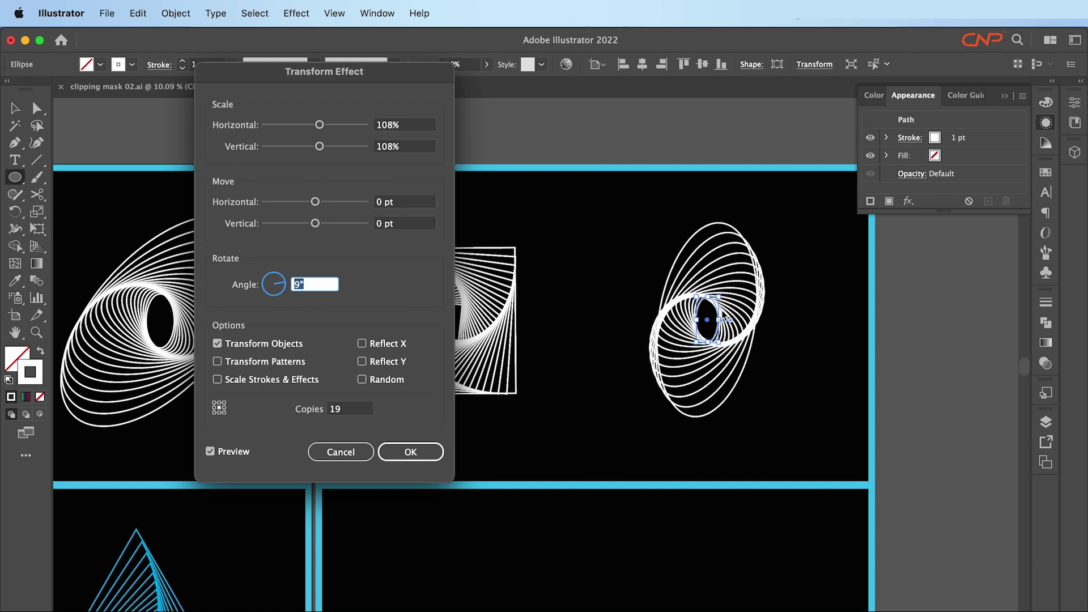
key(Down)
key(Down)
key(Down)
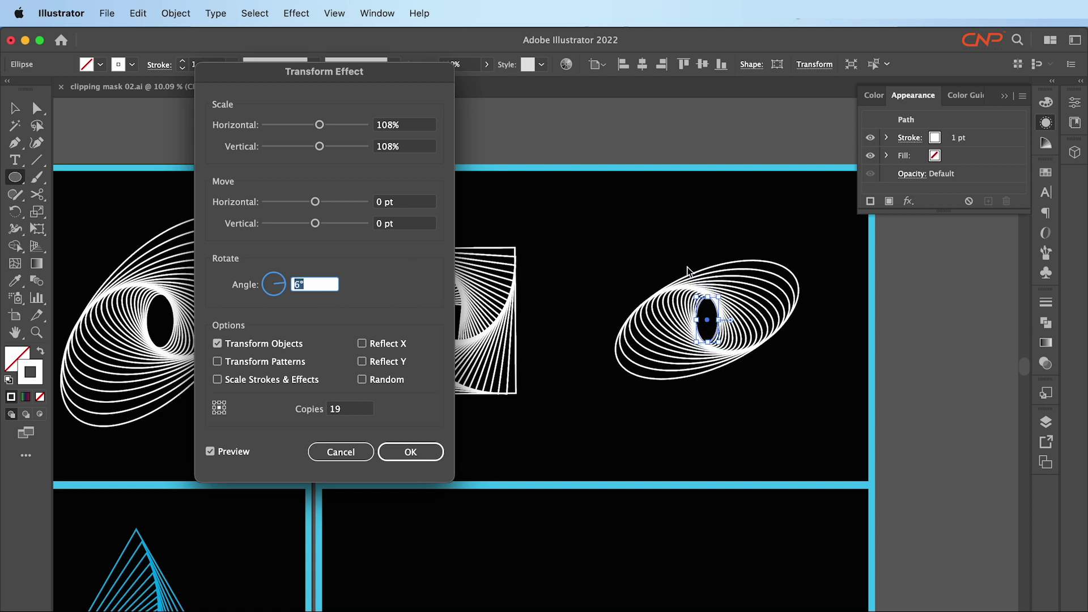
Raise the ellipse's Transform effect to 23 copies and apply the effect
click(355, 412)
key(Up)
key(Up)
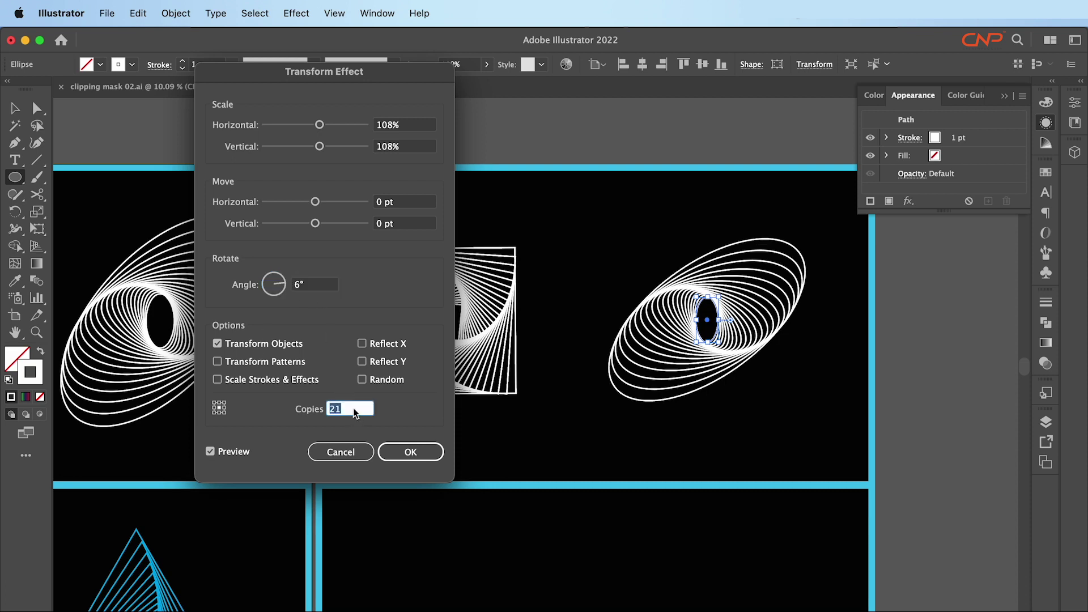
key(Up)
key(Up)
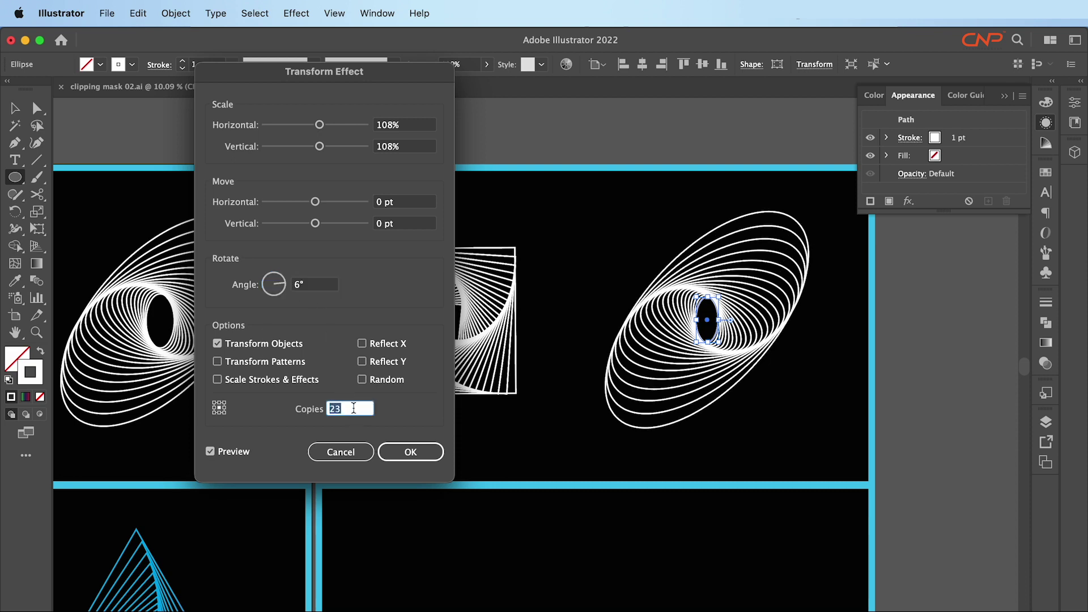
click(402, 452)
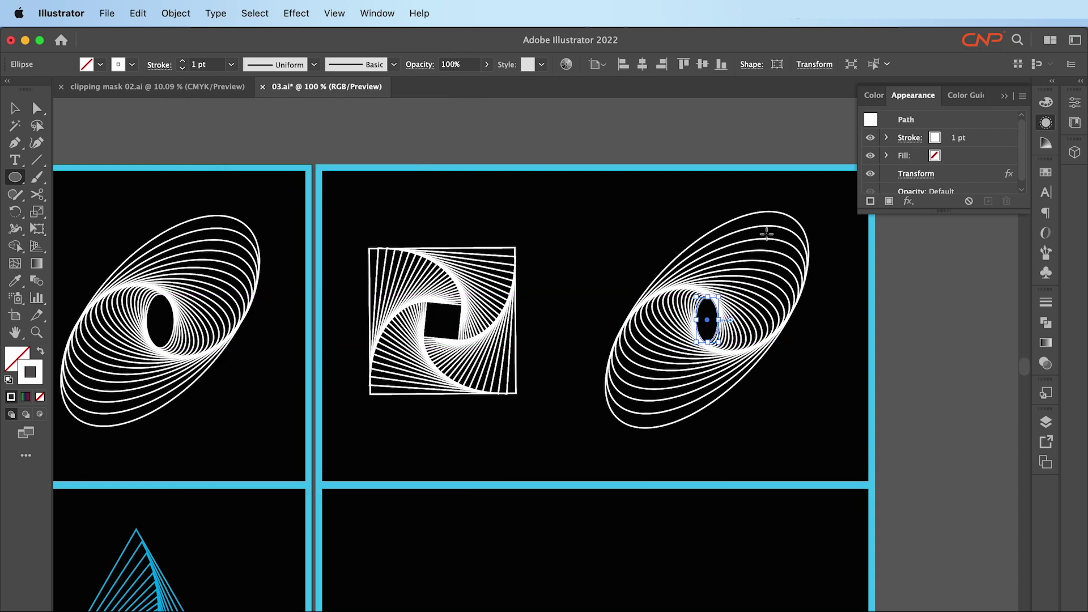
Create a six-sided polygon with a 31.1459 pt radius in the empty black panel beside the coloured triangle spiral
click(15, 108)
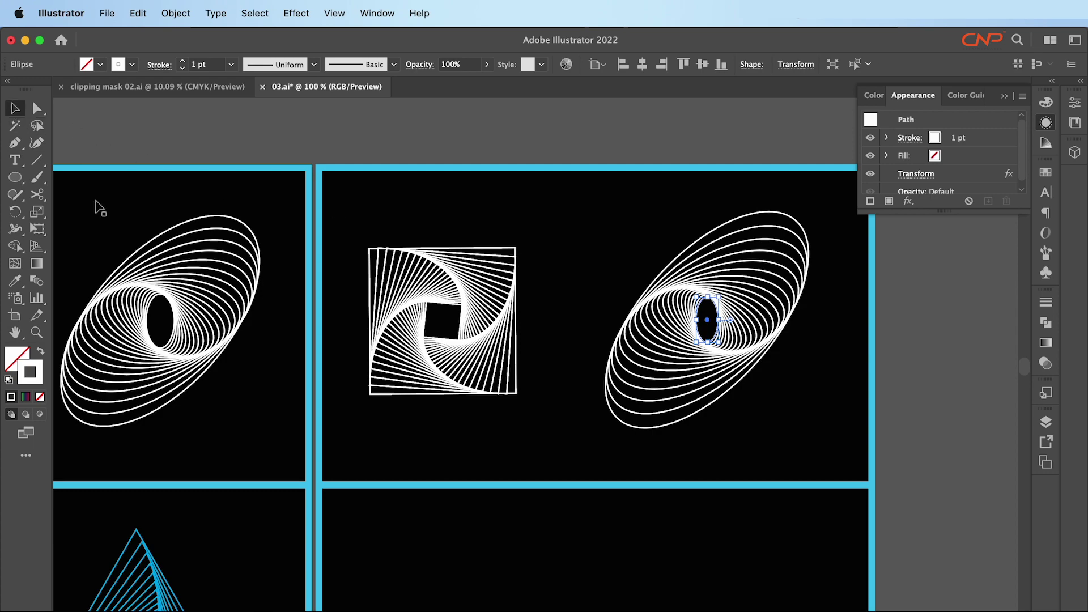
drag(473, 402, 526, 245)
drag(221, 418, 449, 394)
drag(656, 469, 564, 433)
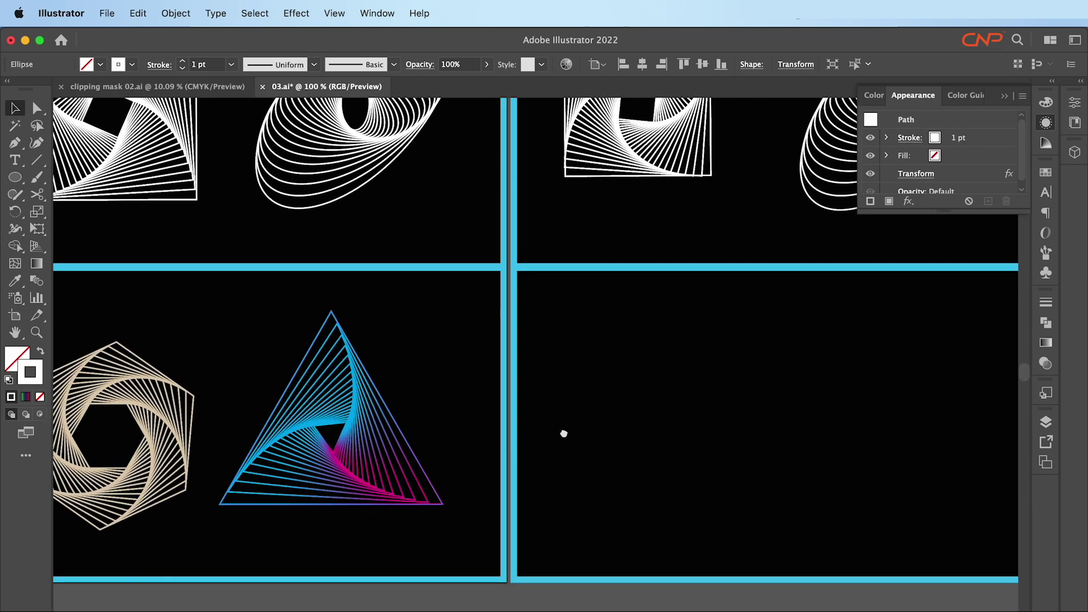
drag(447, 395, 476, 388)
click(15, 177)
click(68, 233)
scroll(341, 341, right, 5)
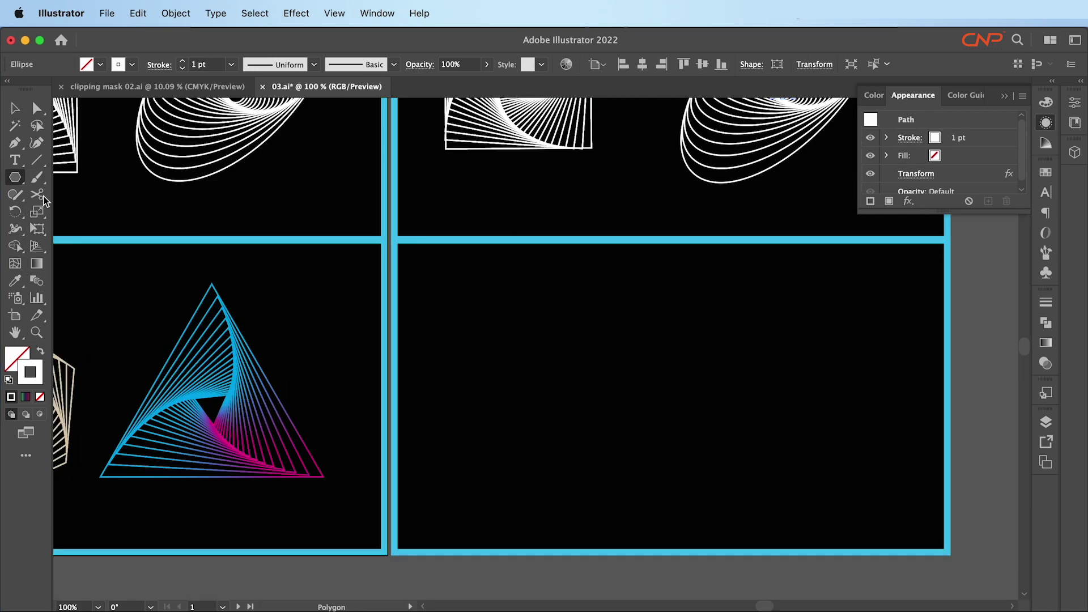
click(624, 395)
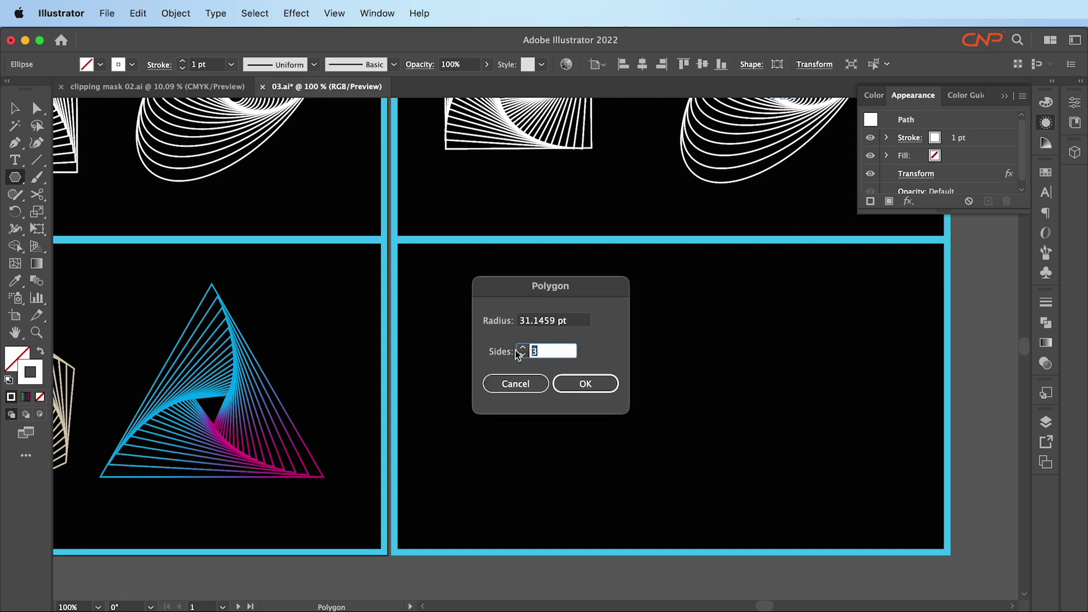
text(6)
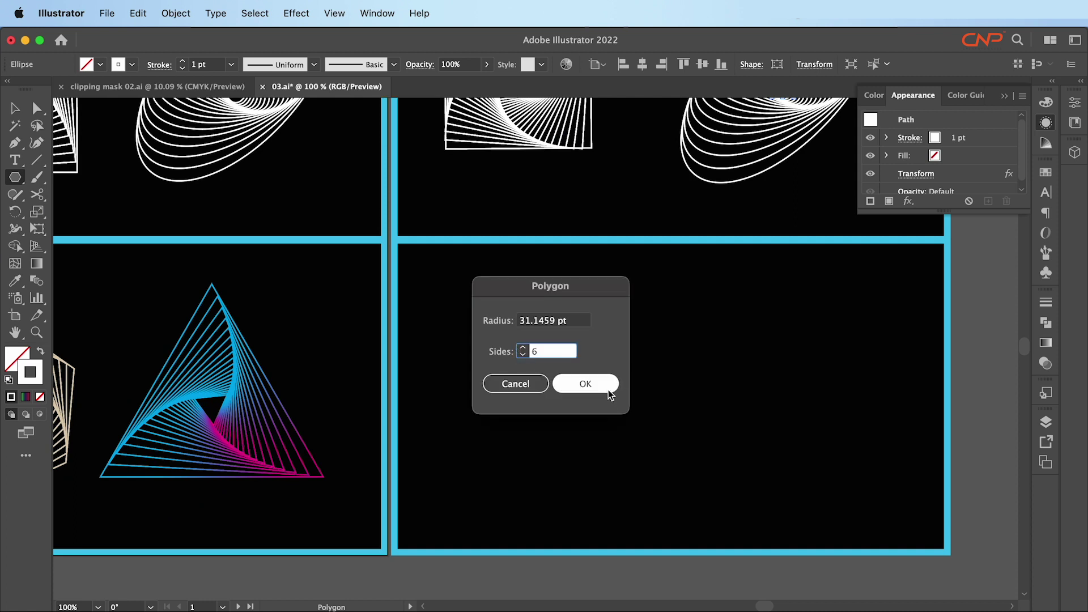
click(607, 389)
Scale the hexagon down slightly in proportion and move it toward the panel's vertical middle
click(15, 107)
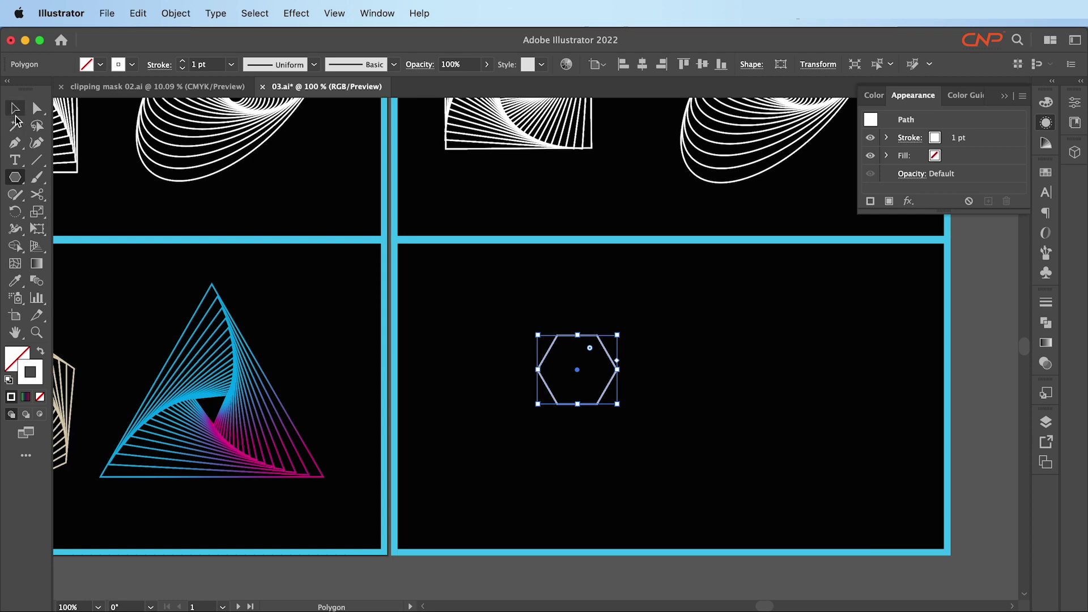
scroll(352, 408, left, 3)
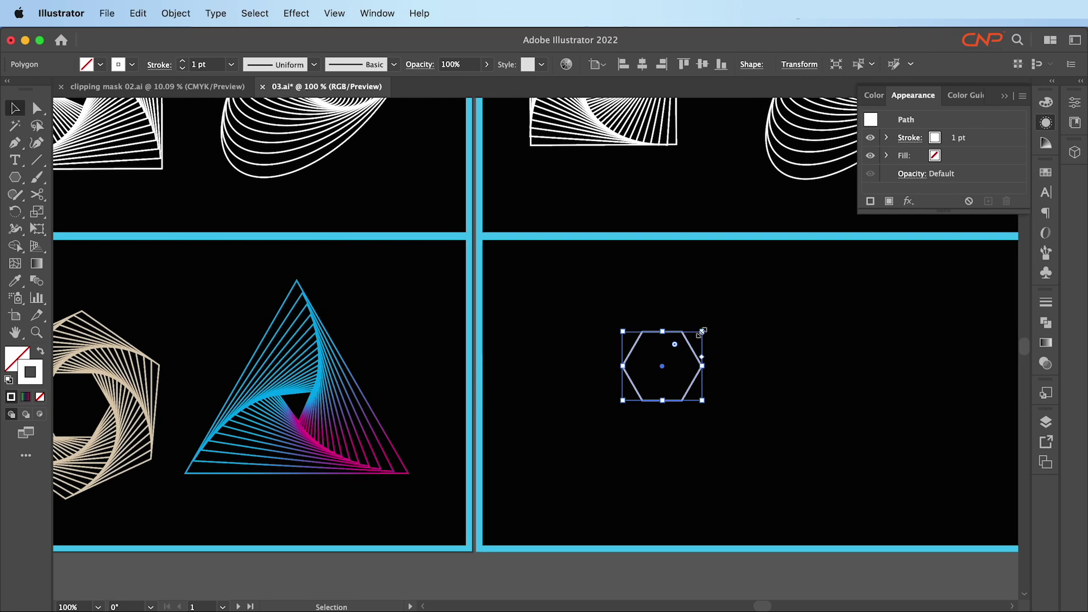
drag(703, 331, 651, 381)
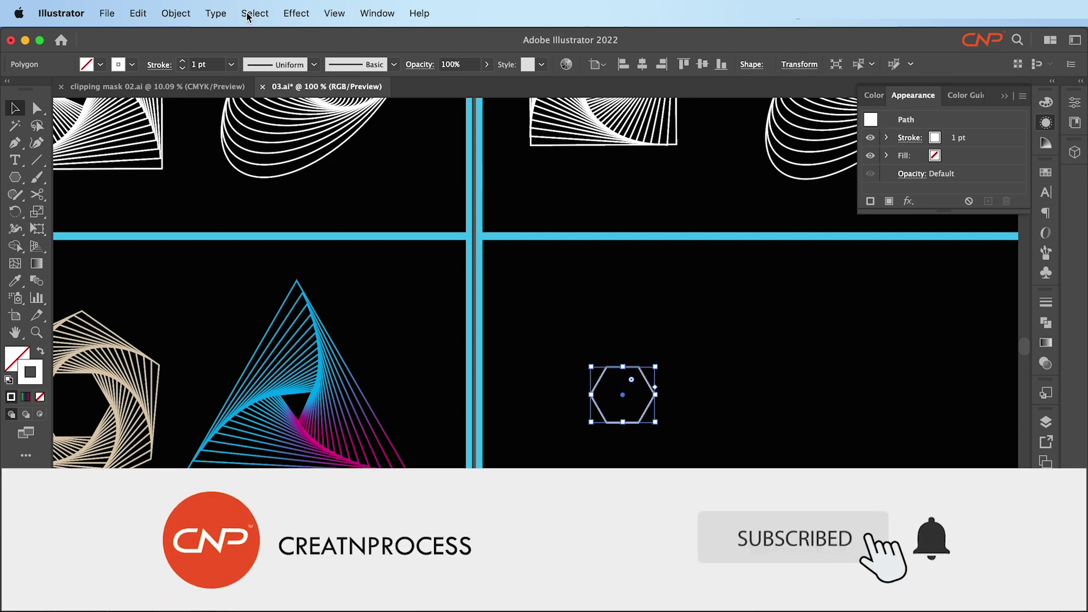
Start a Distort & Transform Transform effect on the hexagon and set the number of copies to 14
click(296, 13)
mouse_move(368, 168)
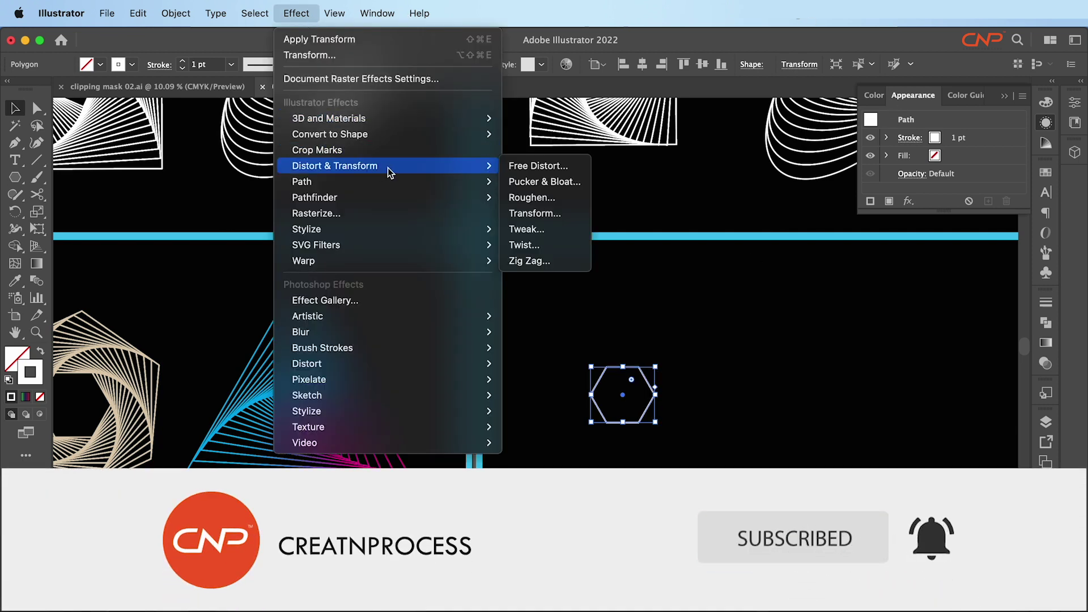
click(564, 214)
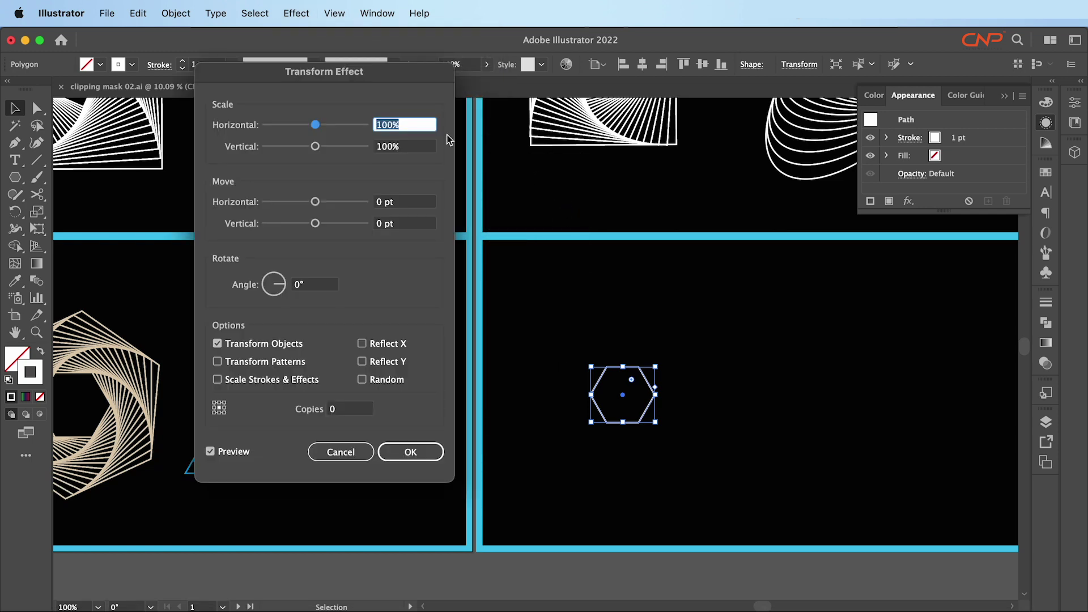
drag(358, 77, 878, 79)
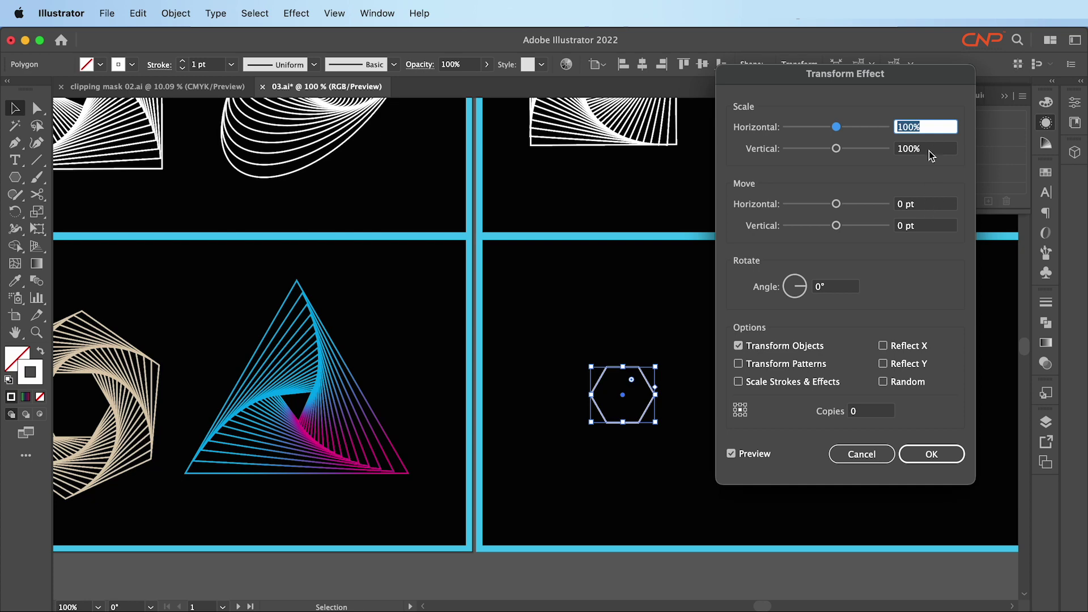
click(873, 413)
text(29)
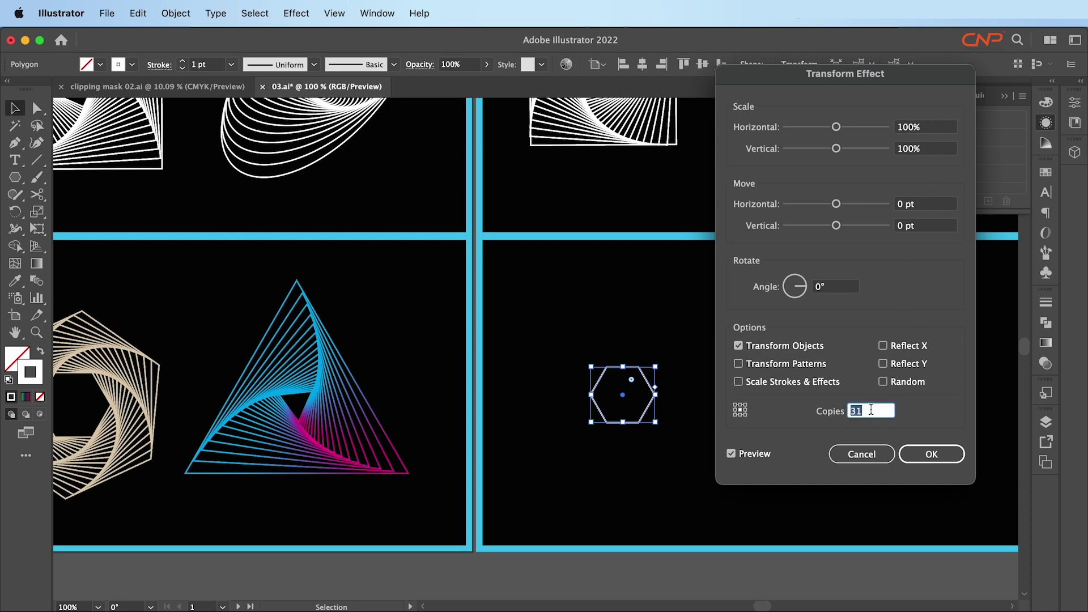
double_click(873, 413)
Set the rotation angle of the hexagon's Transform effect to 4°
click(839, 284)
text(7)
double_click(839, 284)
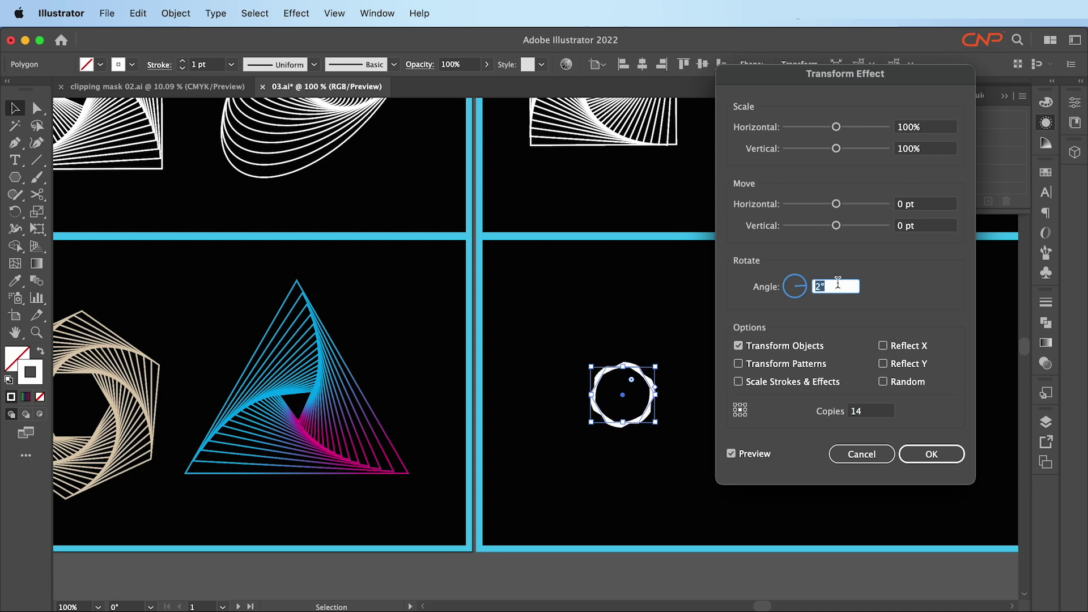
Set the horizontal scale of the hexagon's Transform effect to 108%
click(912, 127)
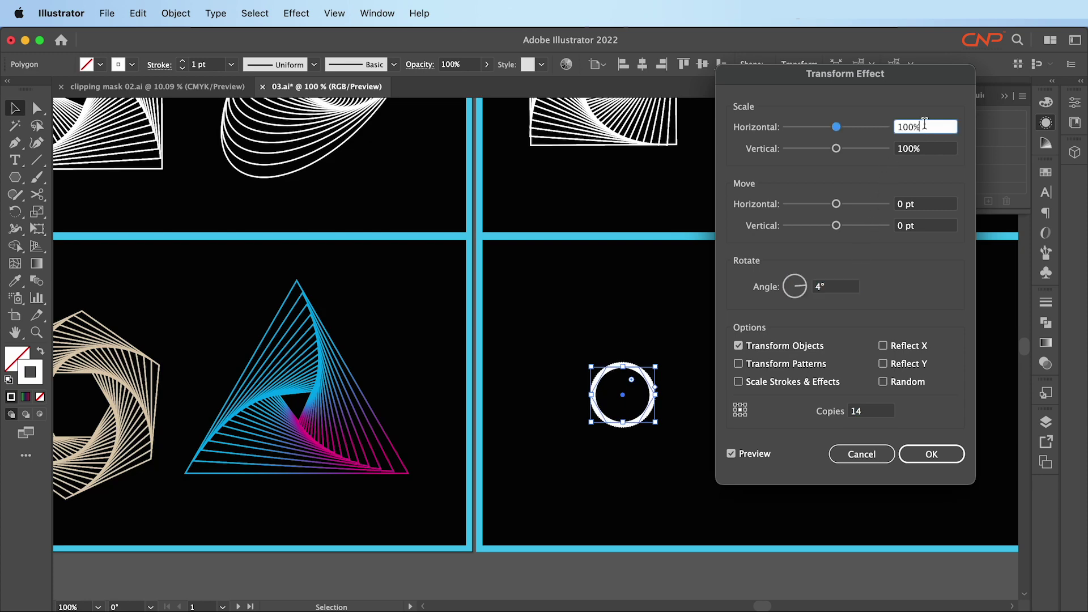
key(Up)
key(Up)
key(Up)
key(Up)
key(Up)
key(Up)
key(Up)
key(Up)
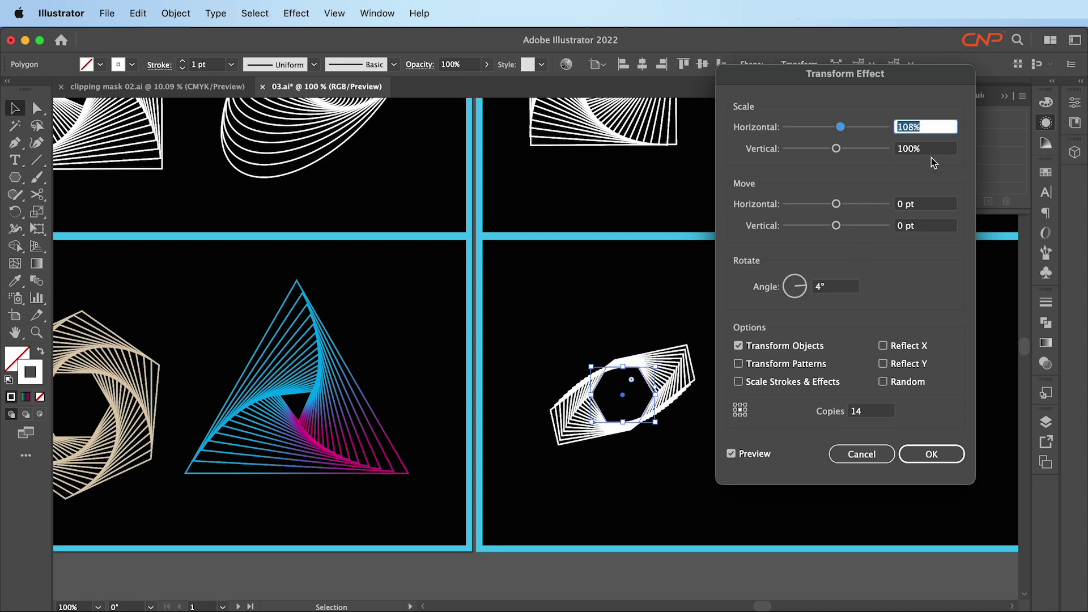
Set the vertical scale of the hexagon's Transform effect to 108%
click(933, 148)
key(Up)
key(Up)
key(Up)
key(Up)
key(Up)
key(Up)
key(Up)
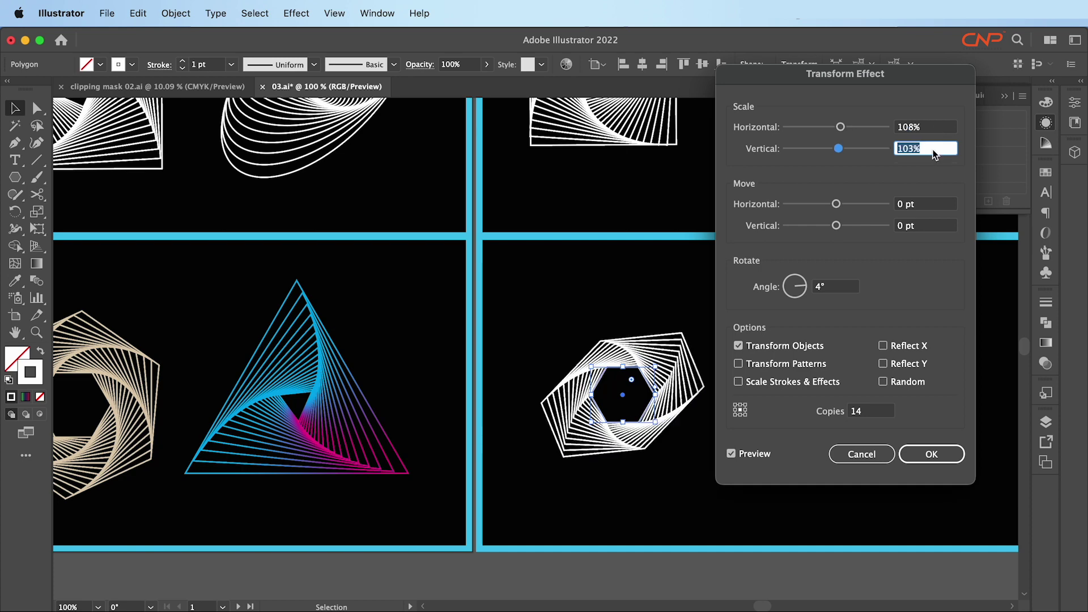
key(Up)
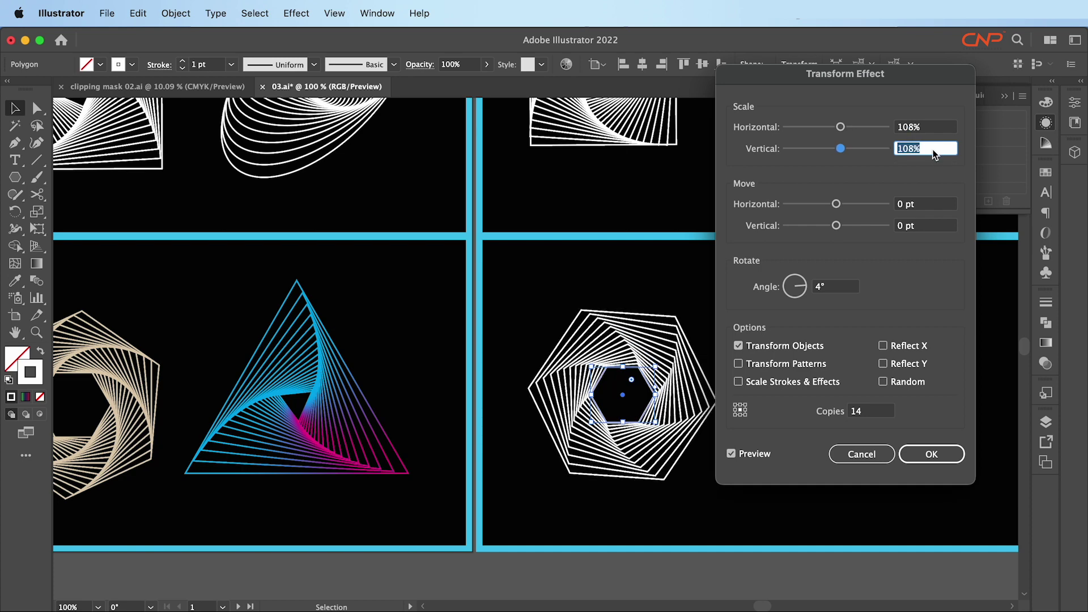
Set the rotation angle of the hexagon's Transform effect to -6°
click(853, 287)
key(Up)
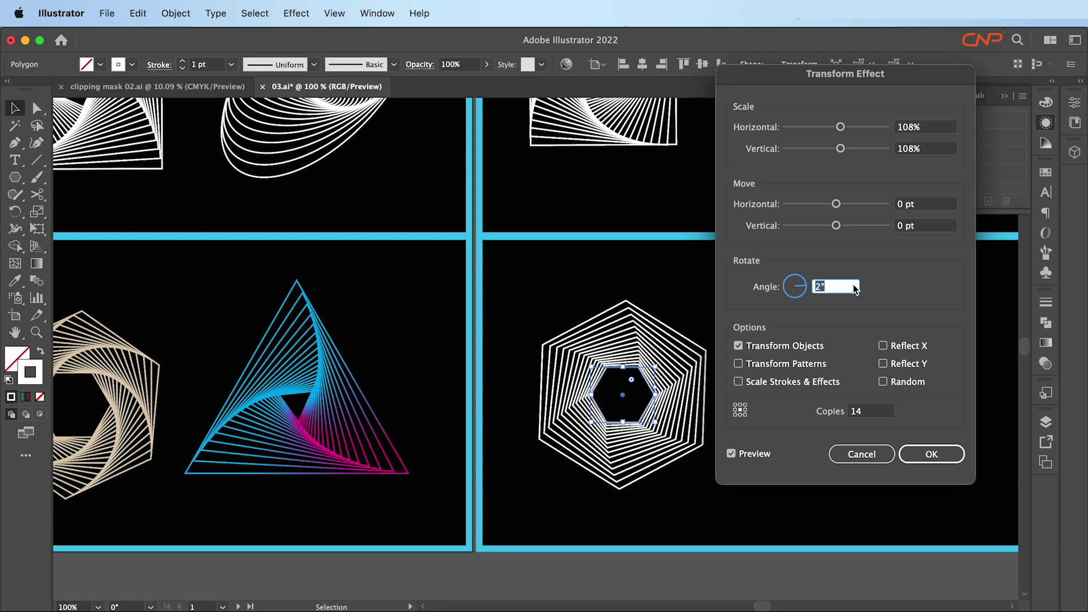
key(Down)
key(Down)
key(Down)
key(Down)
key(Down)
key(Down)
key(Down)
key(Down)
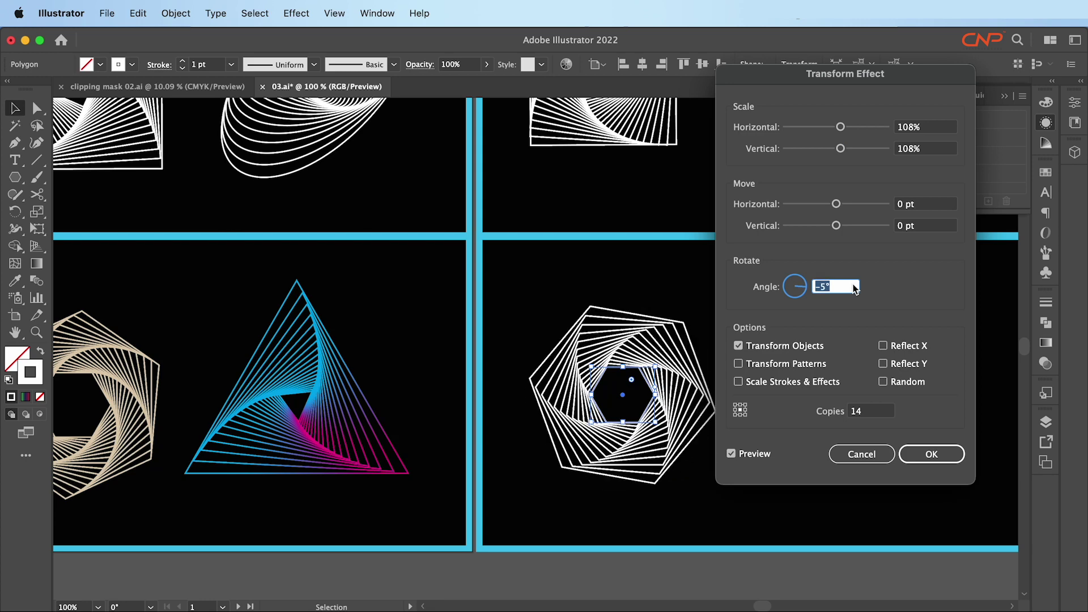
key(Down)
key(Down)
key(Down)
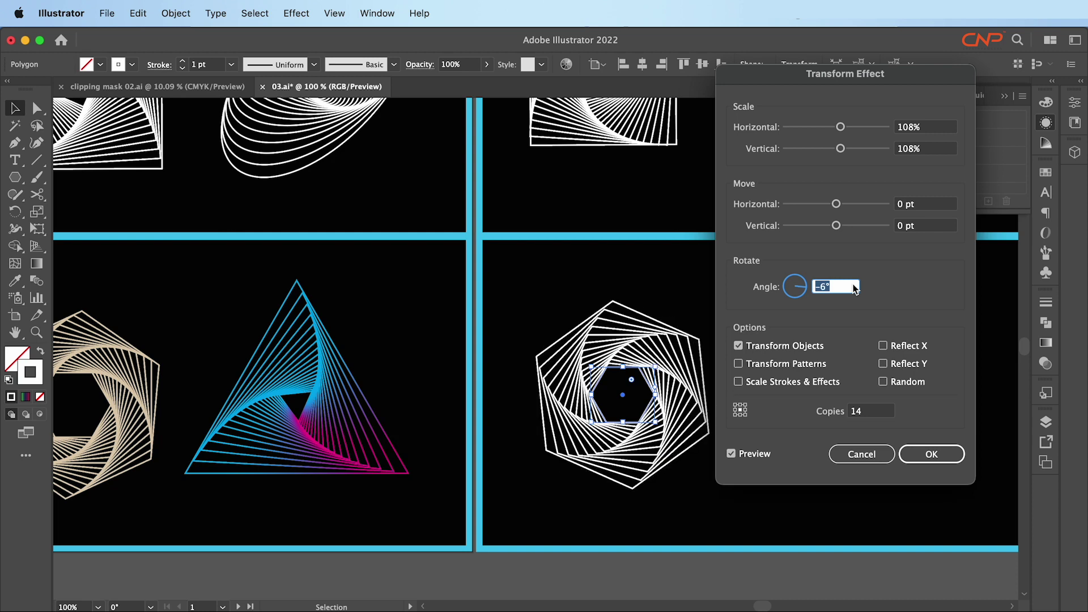
key(Down)
key(Up)
Add one more copy to the hexagon's Transform effect and apply the effect
click(873, 408)
key(Up)
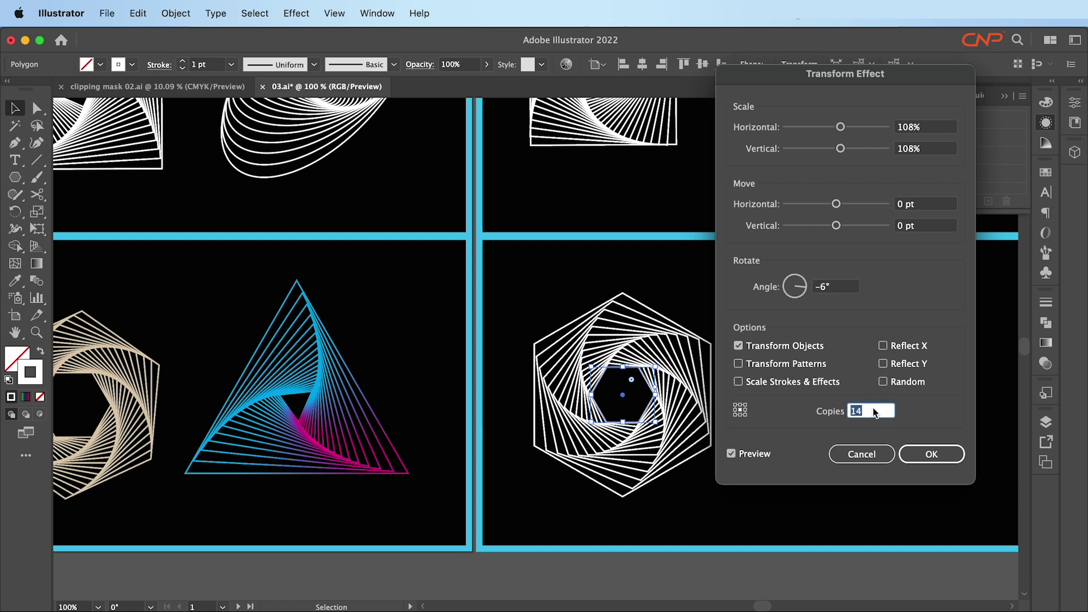
click(928, 456)
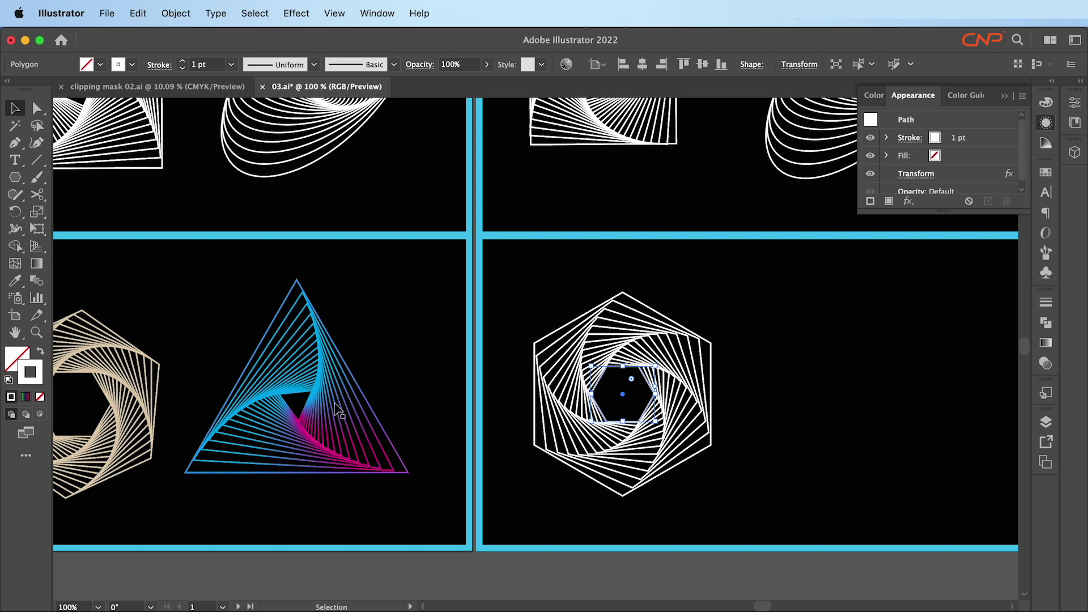
Create a three-sided polygon with a 31.1459 pt radius in the empty space beside the white hexagon spiral
scroll(450, 414, right, 3)
drag(449, 414, 410, 402)
click(13, 178)
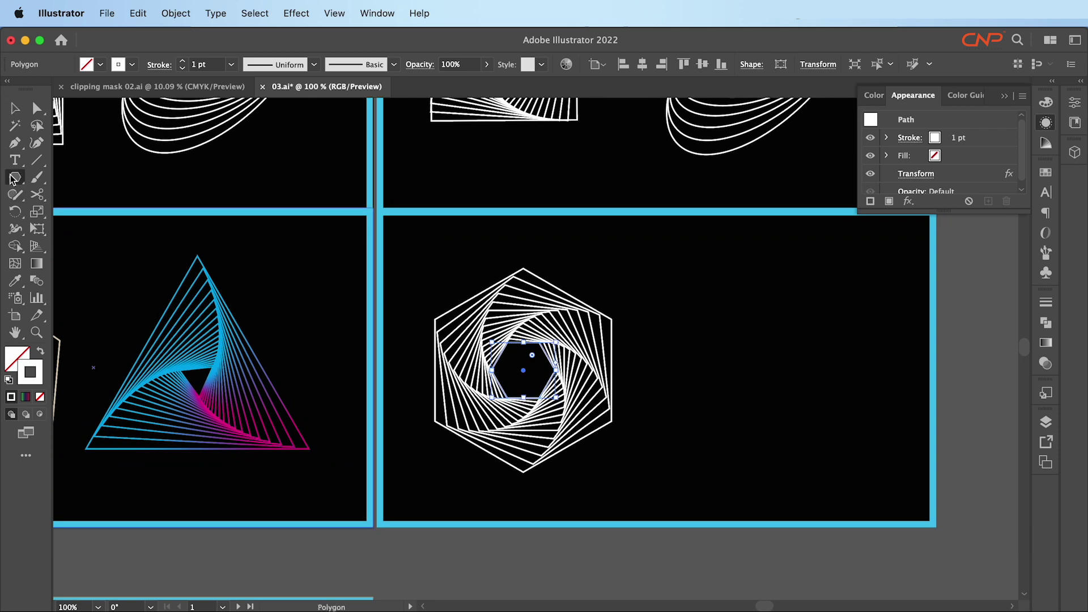
click(74, 233)
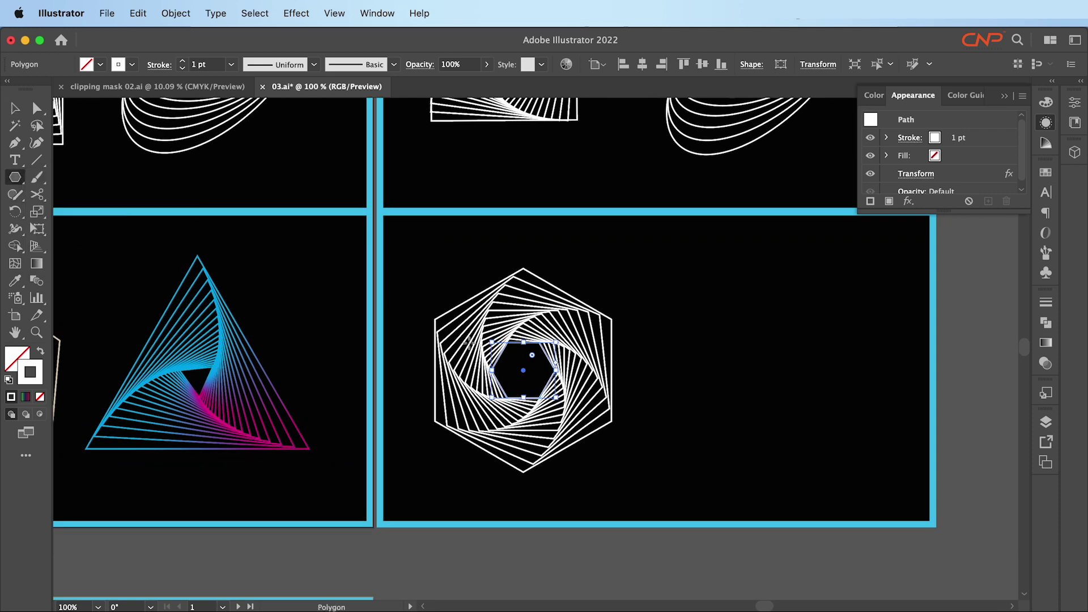
click(755, 377)
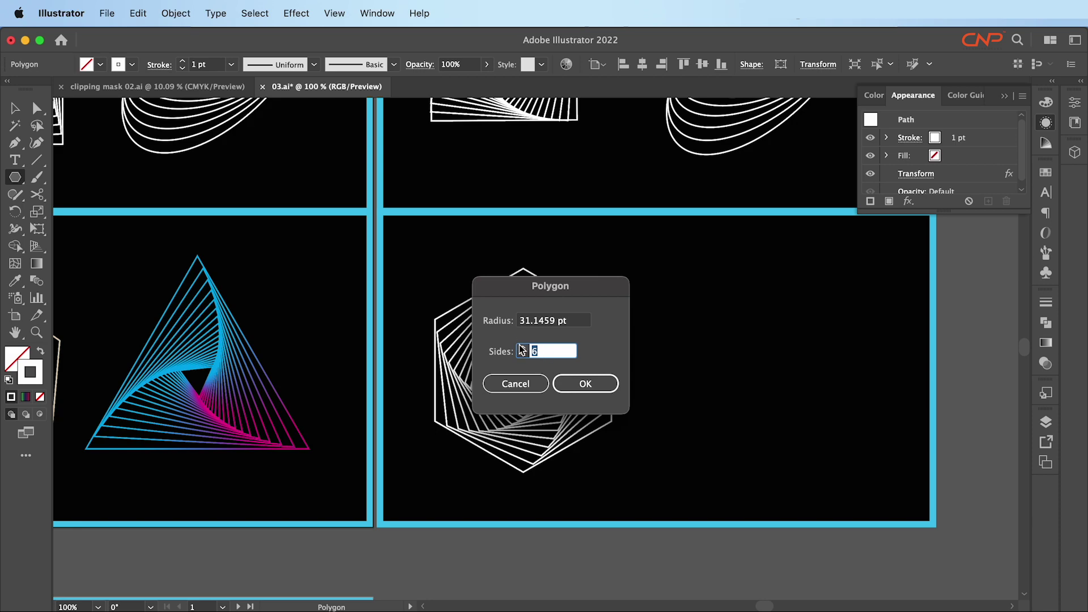
text(3)
click(610, 392)
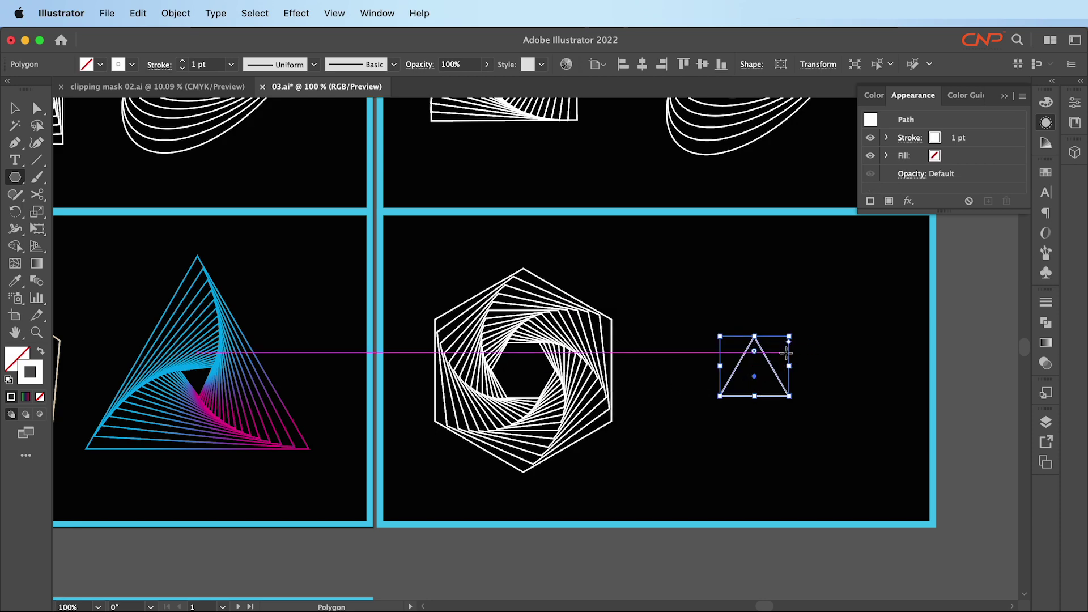
Enlarge the triangle in proportion to about the coloured triangle's size and position it beside the hexagon spiral
drag(789, 338, 942, 175)
key(v)
drag(889, 324, 836, 378)
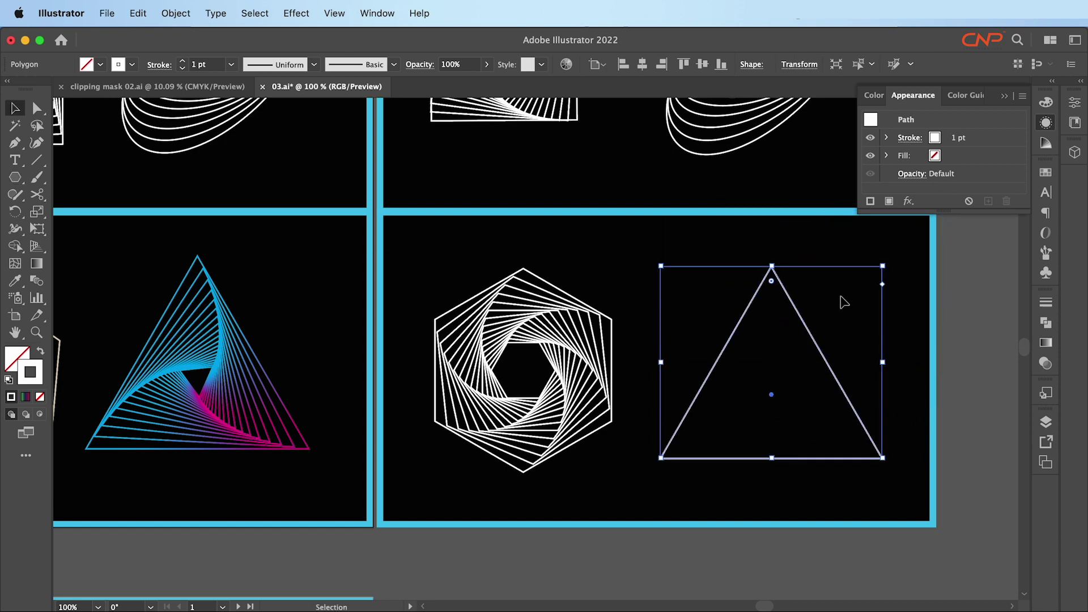
Start a Transform effect on the white triangle and set its horizontal scale to 90%
click(296, 13)
mouse_move(454, 165)
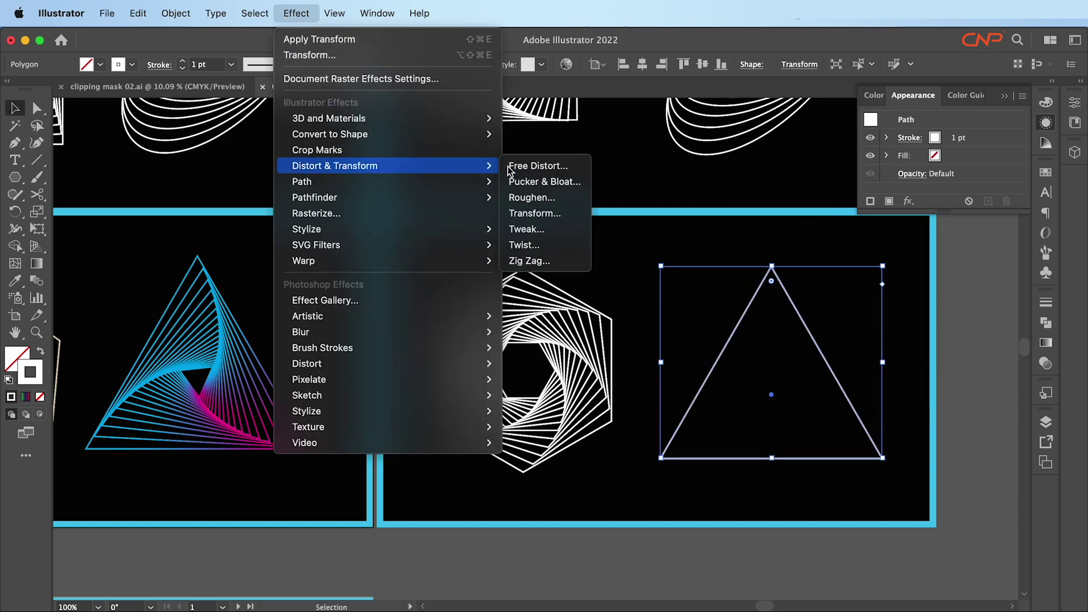
click(536, 212)
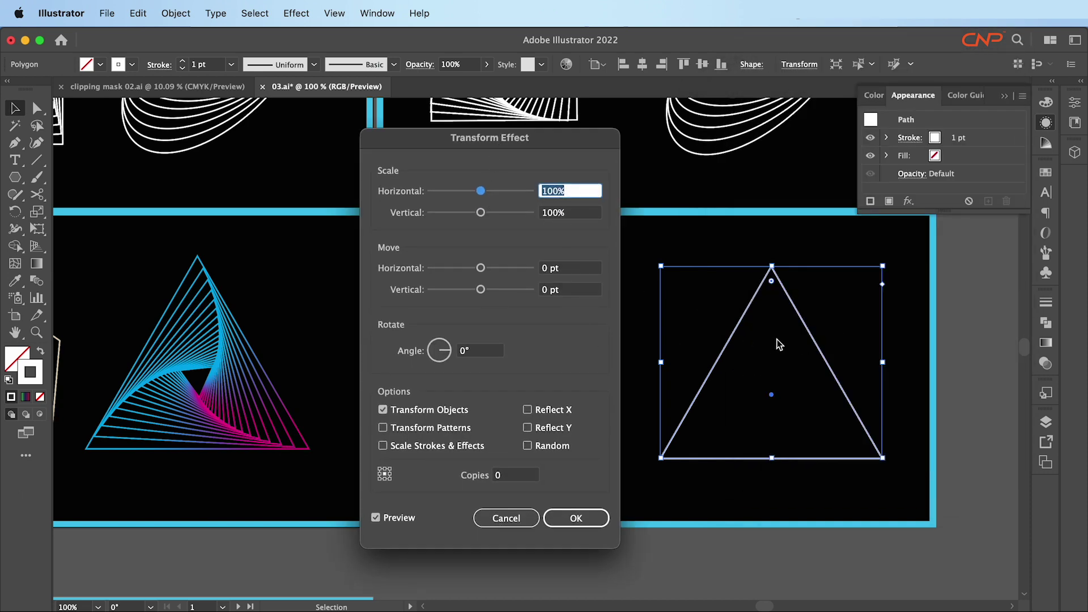
key(Up)
key(Down)
key(Down)
key(Down)
key(Down)
key(Down)
key(Down)
key(Down)
key(Down)
key(Down)
key(Down)
key(Down)
key(Down)
key(Down)
key(Down)
key(Down)
key(Down)
key(Down)
key(Down)
key(Down)
key(Down)
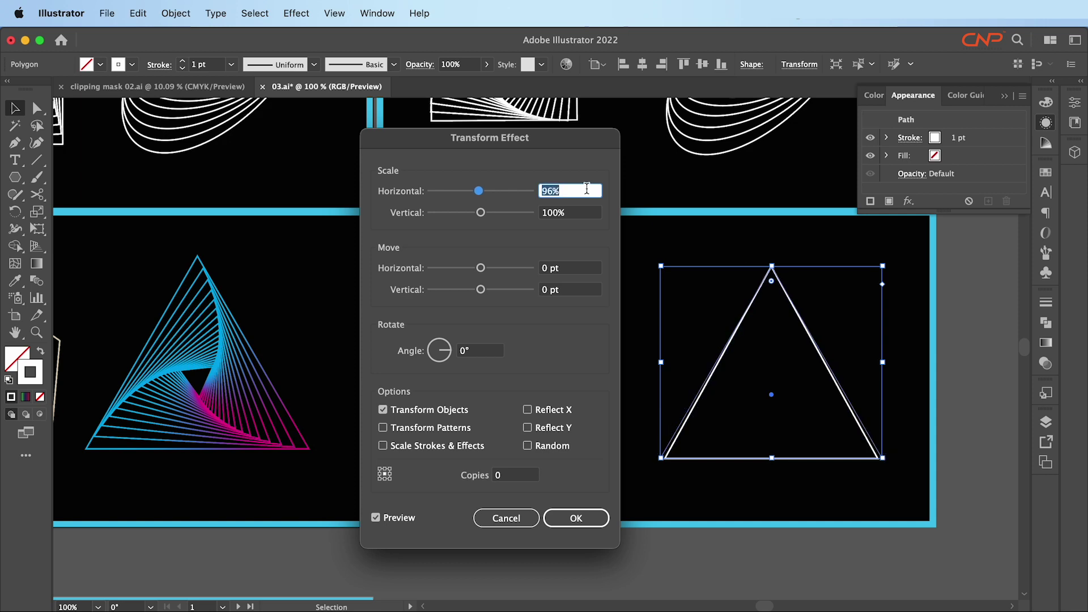
key(Down)
key(Down)
key(Down)
key(Down)
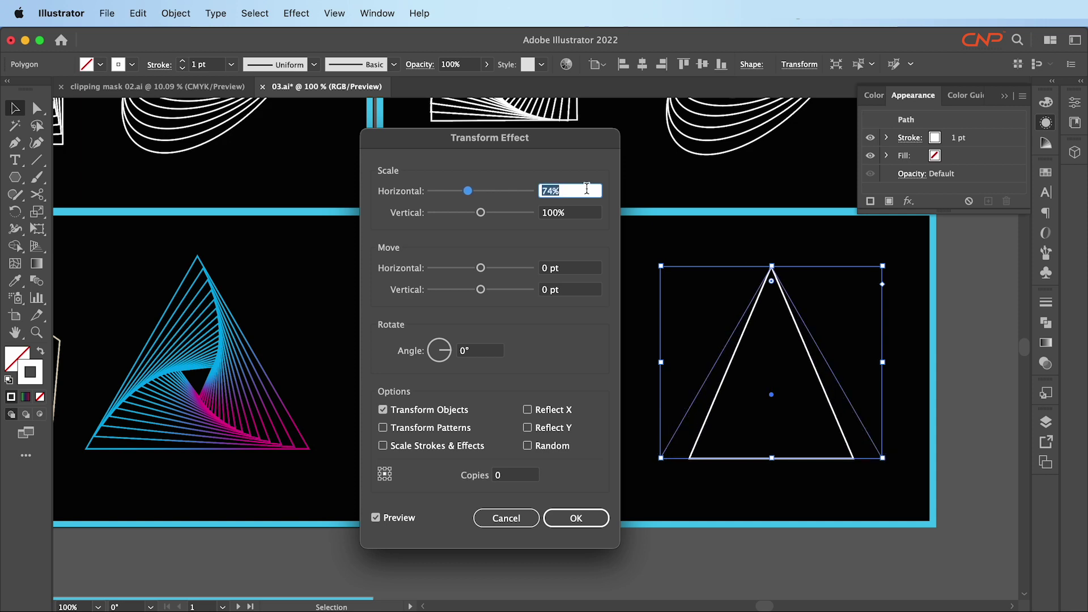
key(Up)
key(Up)
key(Up)
key(Up)
key(Up)
key(Up)
key(Up)
key(Up)
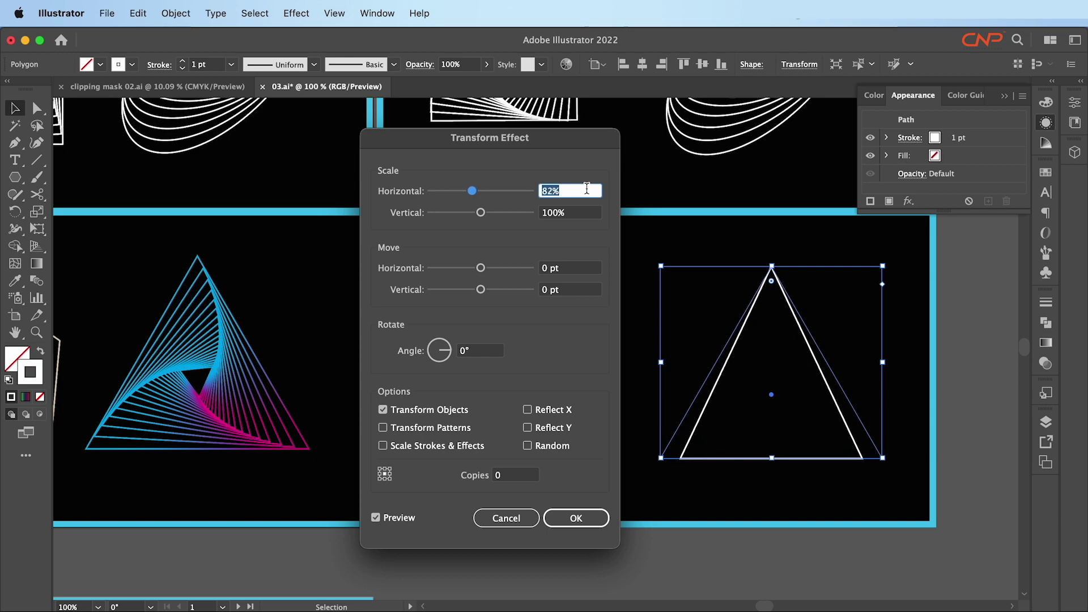
key(Up)
key(Up)
key(Up)
key(Up)
key(Up)
key(Up)
key(Up)
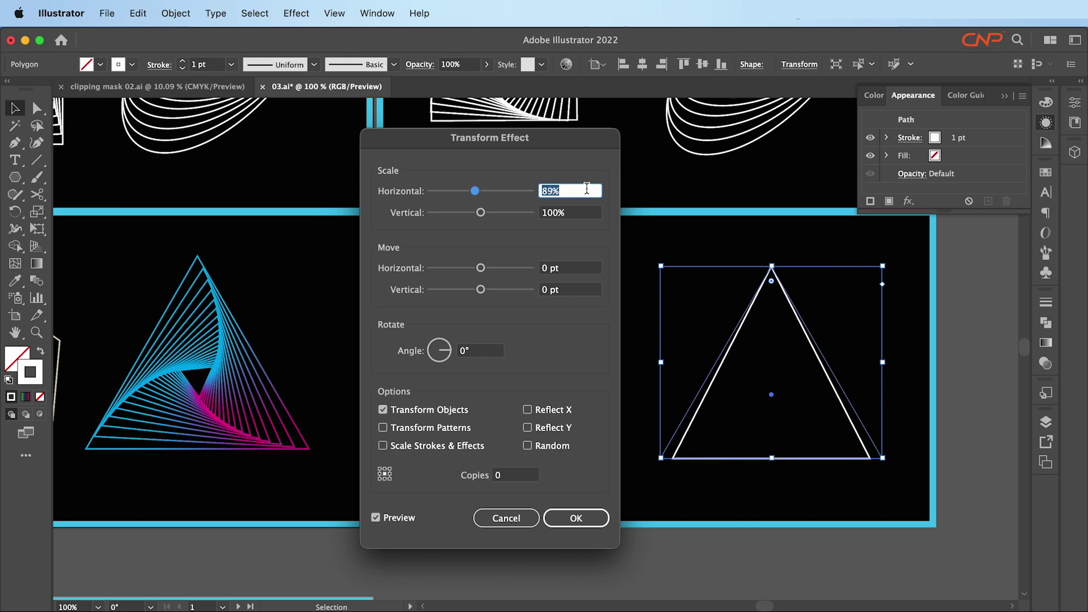
key(Up)
Set the vertical scale of the triangle's Transform effect to 90%
key(Tab)
key(Down)
key(Down)
key(Down)
key(Down)
key(Down)
key(Down)
key(Down)
key(Down)
key(Down)
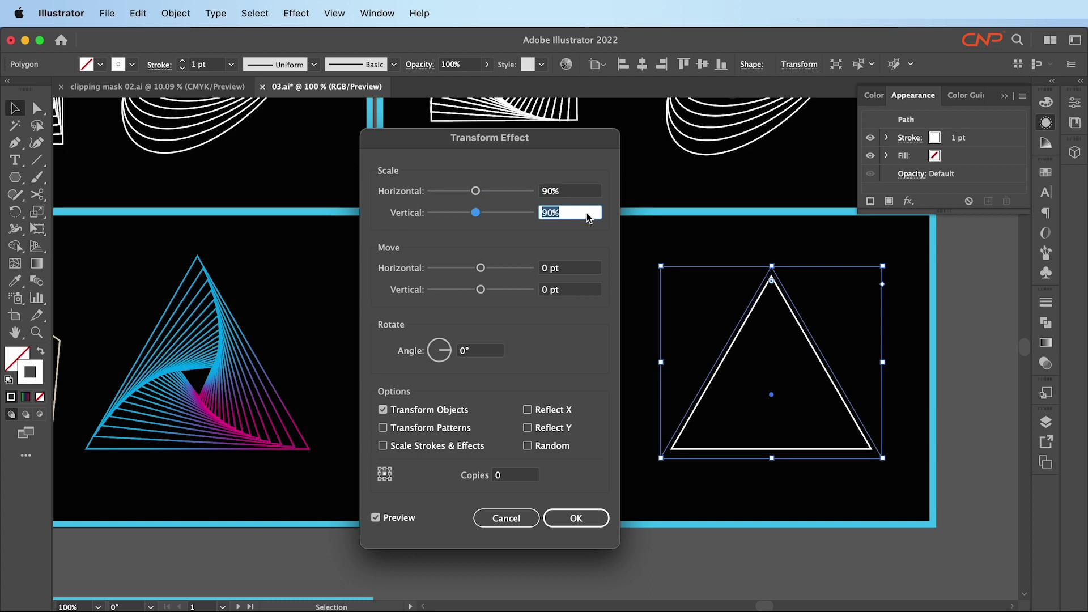
key(Down)
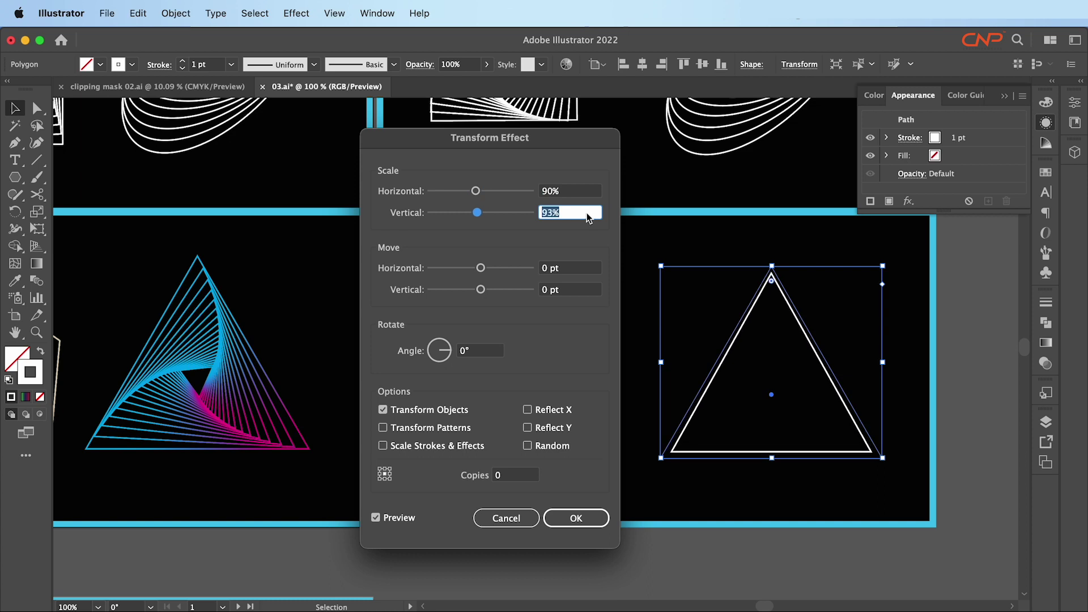
Set the number of copies in the triangle's Transform effect to 17
click(516, 476)
key(Up)
key(Up)
key(Up)
key(Up)
key(Up)
key(Up)
key(Up)
key(Up)
key(Up)
key(Up)
key(Up)
key(Up)
key(Up)
key(Up)
key(Up)
key(Up)
key(Up)
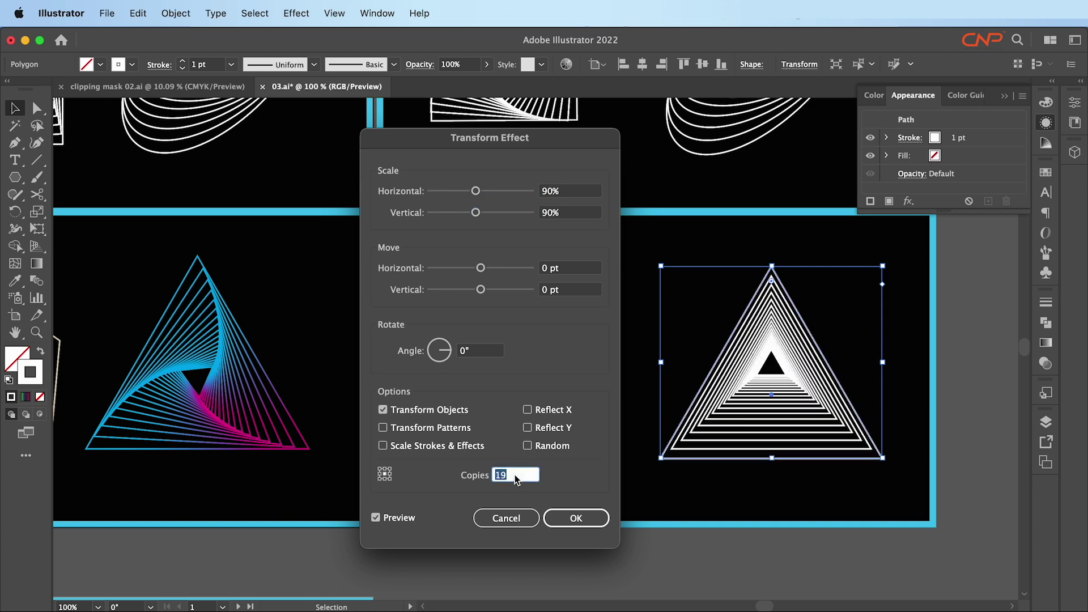
Set both the horizontal and vertical move of the triangle's Transform effect to 1 pt
click(590, 271)
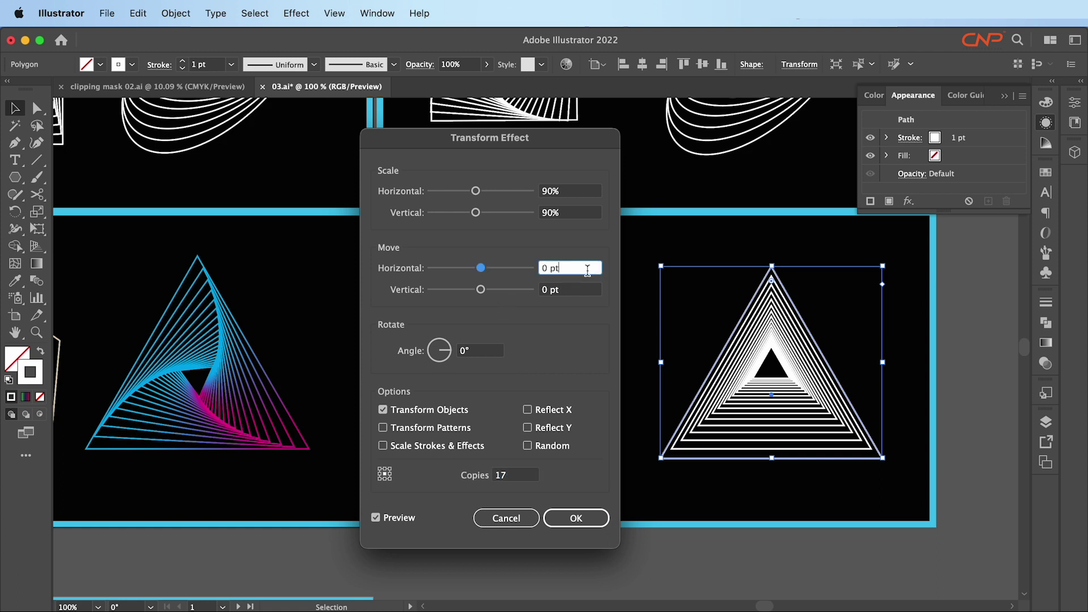
key(Down)
key(Down)
key(Down)
key(Up)
key(Up)
key(Up)
key(Up)
click(580, 291)
key(Up)
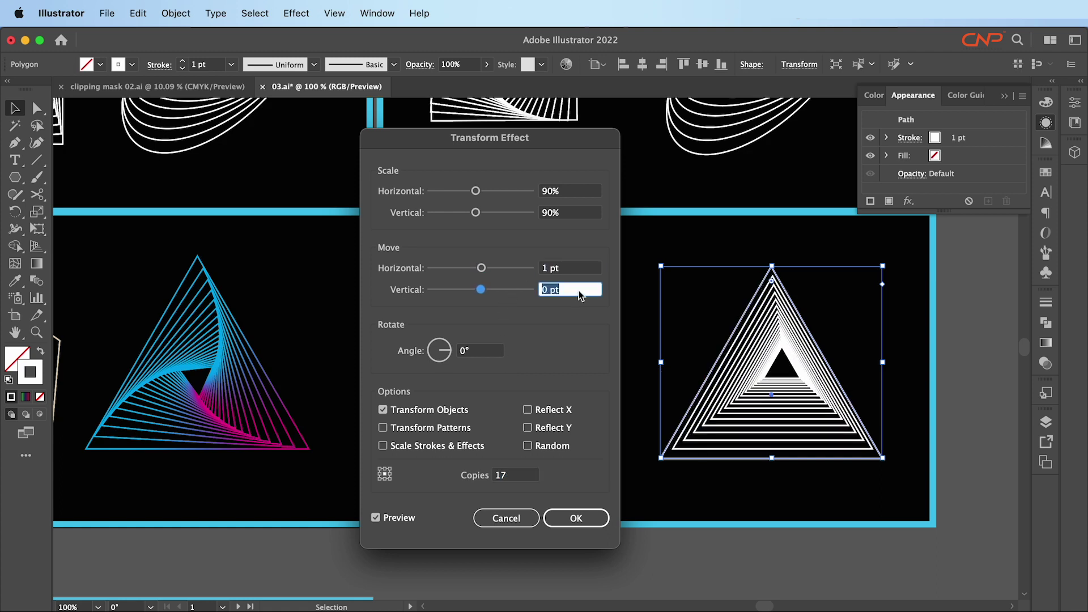
Set the rotation angle of the triangle's Transform effect to -3°
click(479, 351)
key(Up)
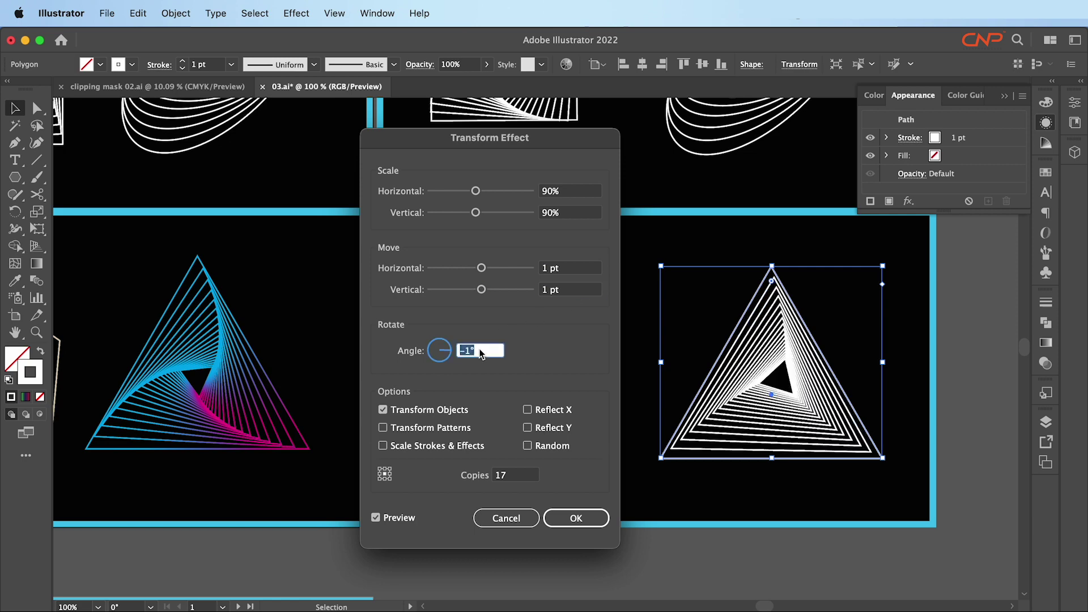
key(Up)
key(Up)
key(Up)
key(Up)
key(Up)
key(Up)
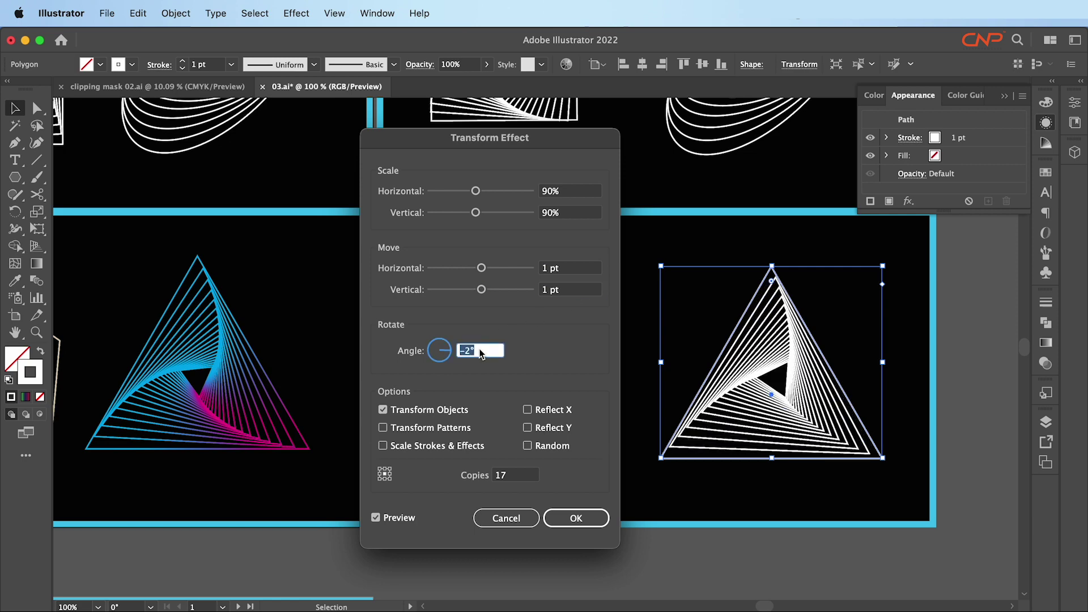
key(Down)
key(Down)
key(Down)
key(Down)
key(Down)
key(Down)
key(Down)
key(Down)
key(Down)
key(Down)
key(Down)
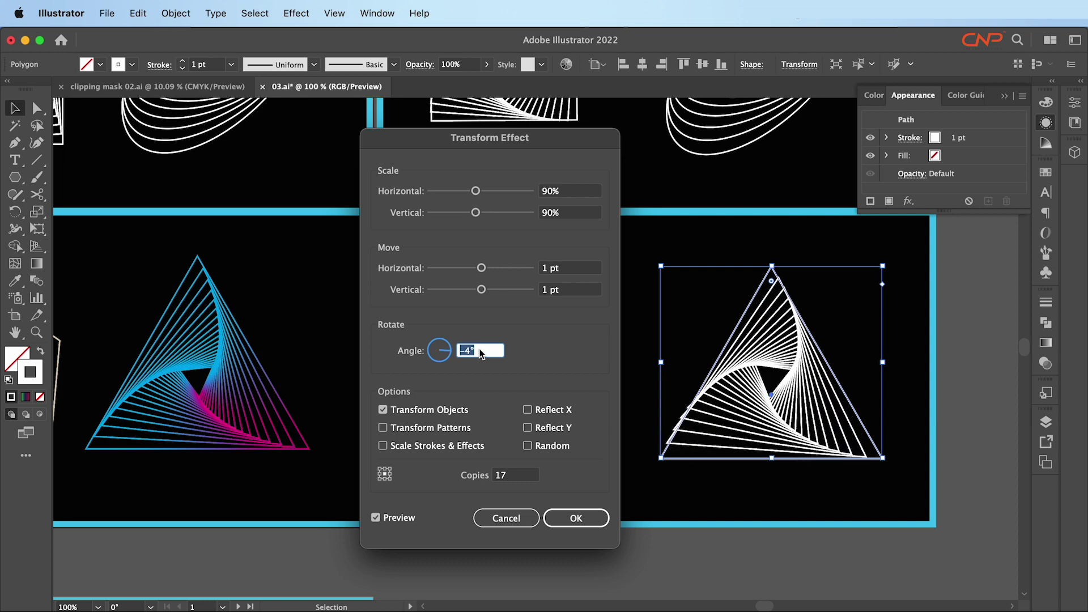
key(Up)
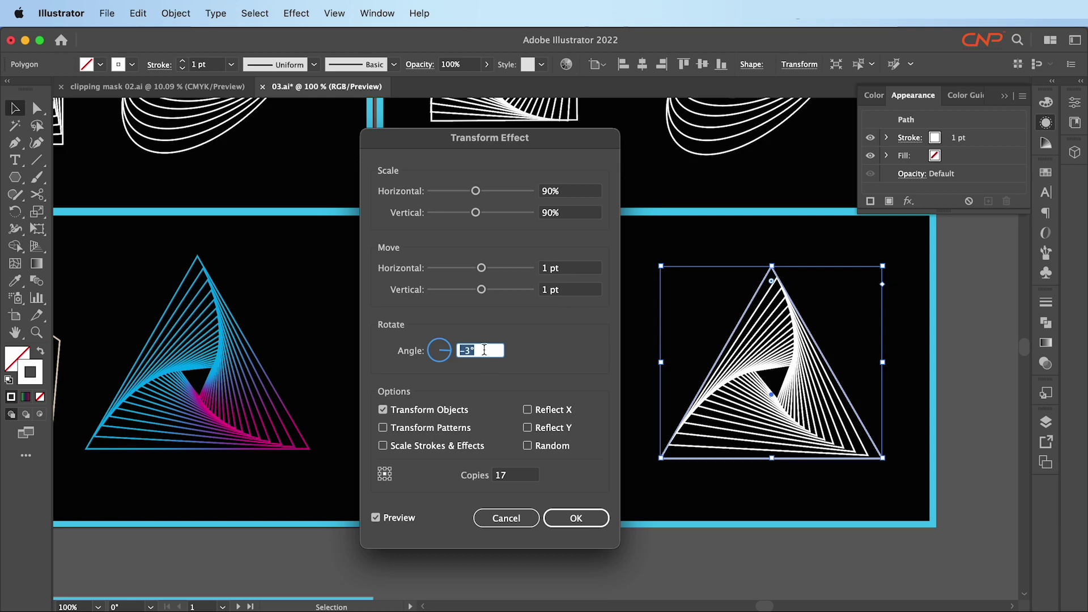
Try a rotation angle of -6° for the triangle copies and return the angle to -3°
text(-6)
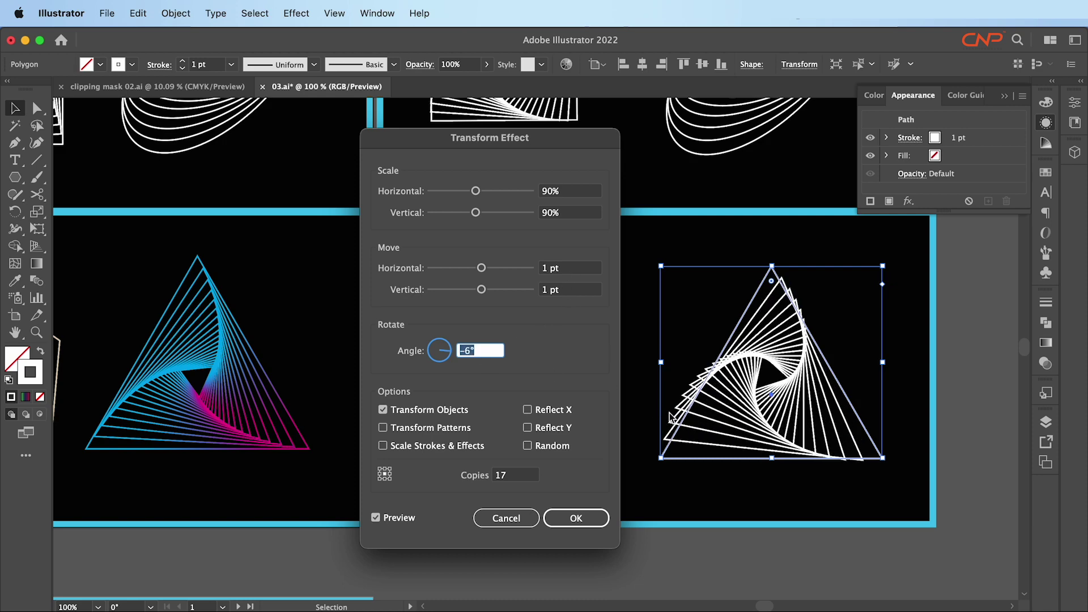
key(Up)
key(Up)
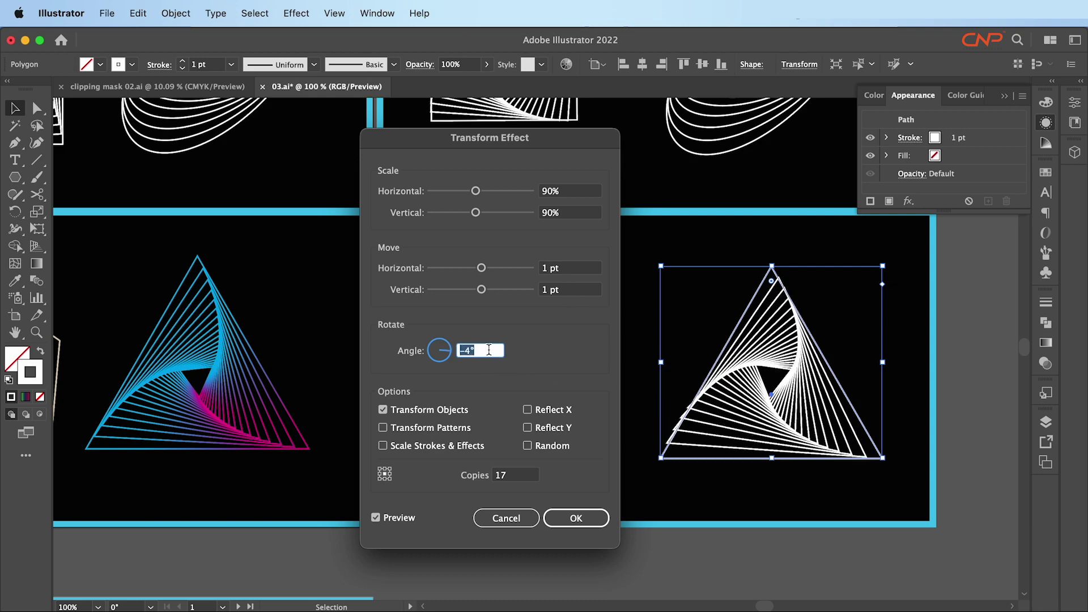
key(Up)
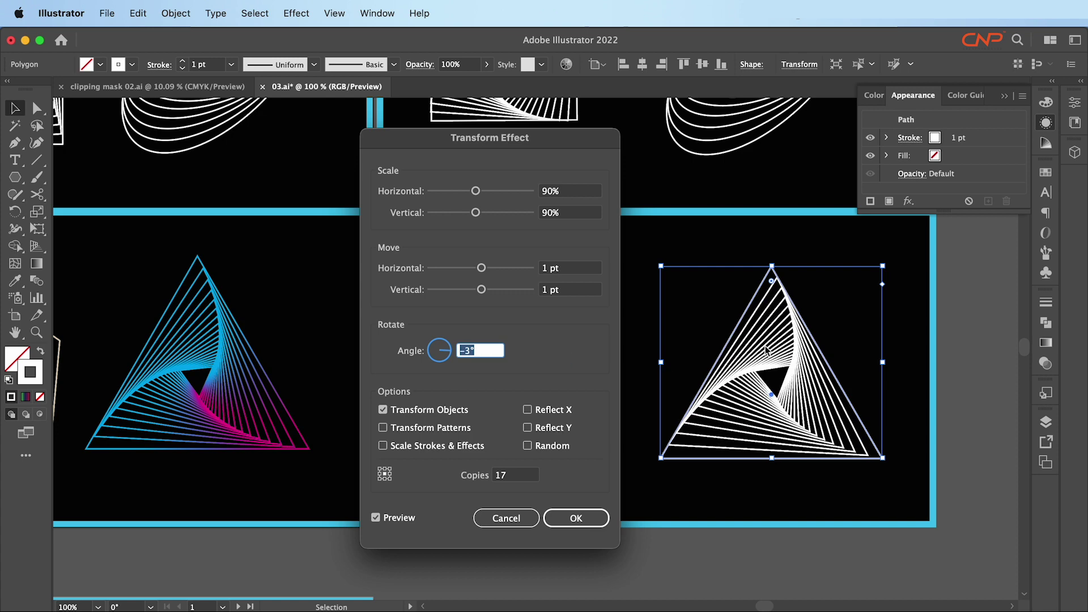
Try a vertical move of 2 pt in the triangle's Transform effect, keeping the horizontal move at 1 pt
click(571, 267)
key(Up)
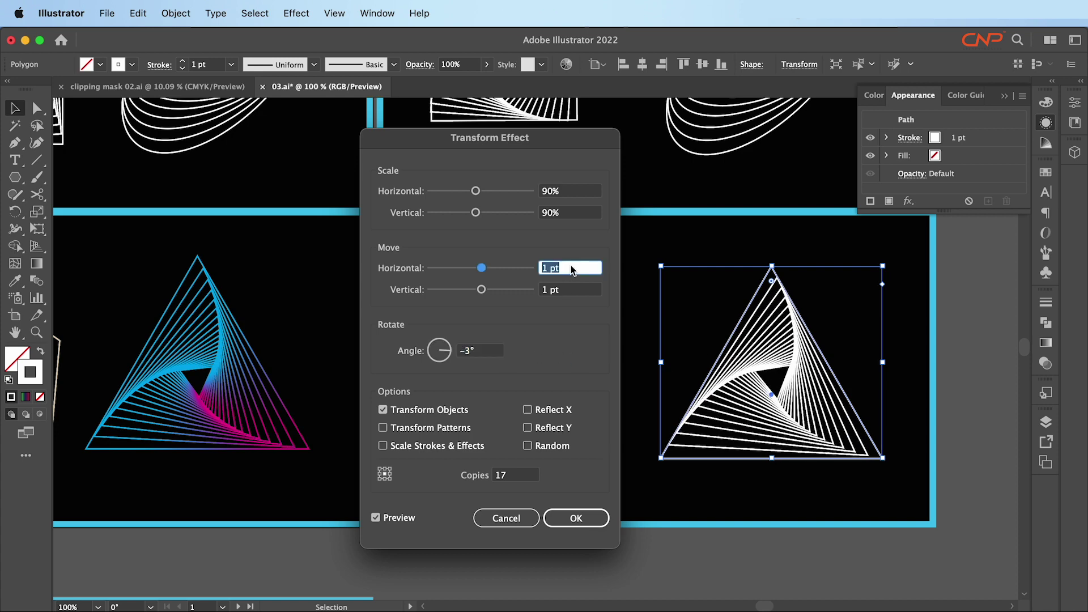
key(Down)
click(571, 290)
key(Up)
key(Down)
key(Up)
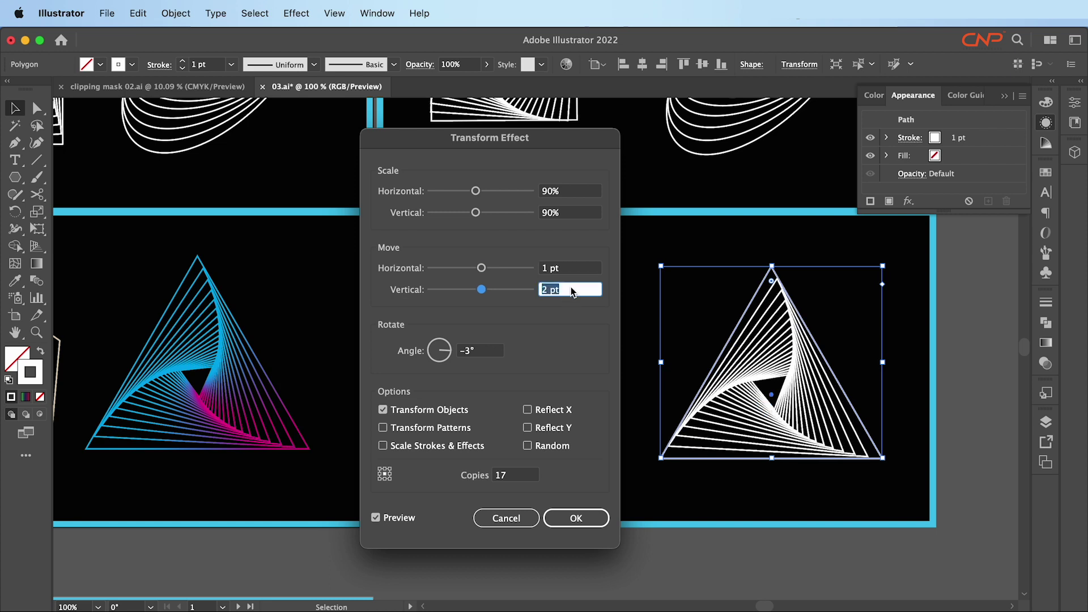
click(495, 355)
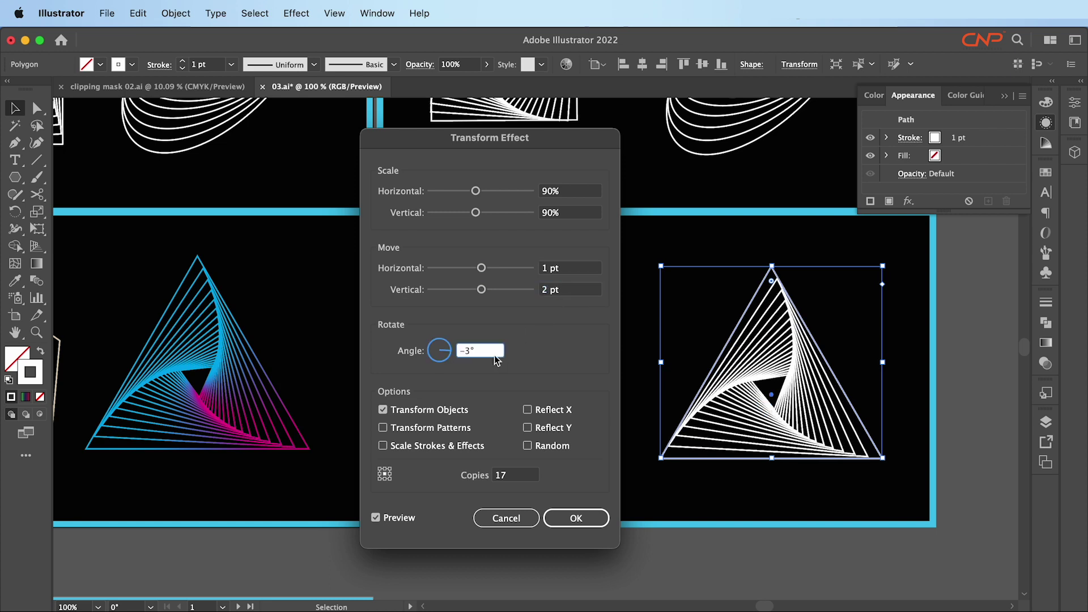
key(Down)
key(Up)
Set the vertical move of the triangle copies back to 1 pt and apply the Transform effect
key(shift+Tab)
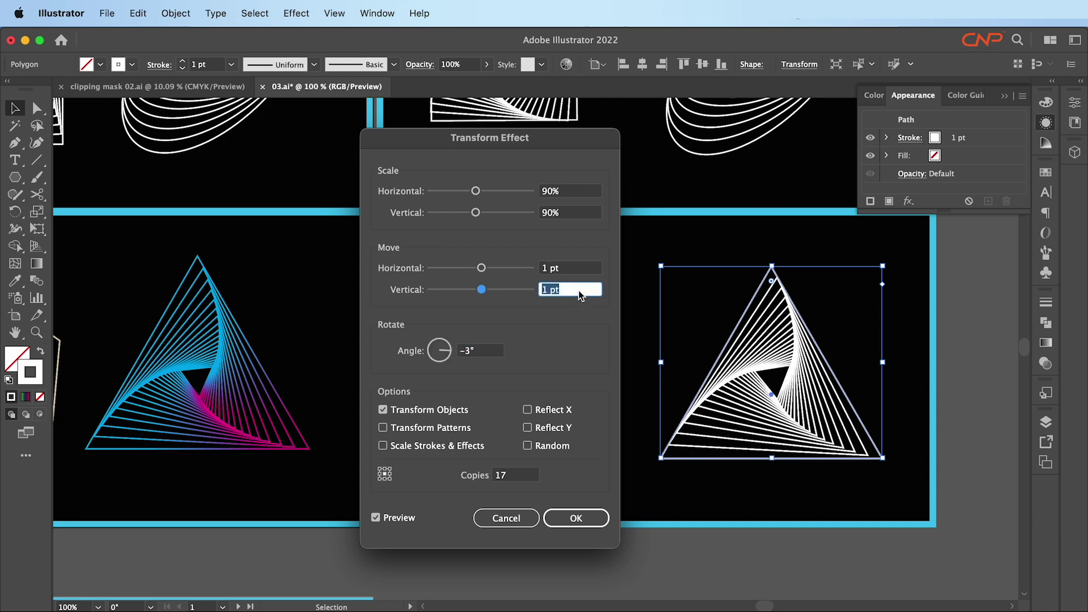
key(Down)
click(576, 518)
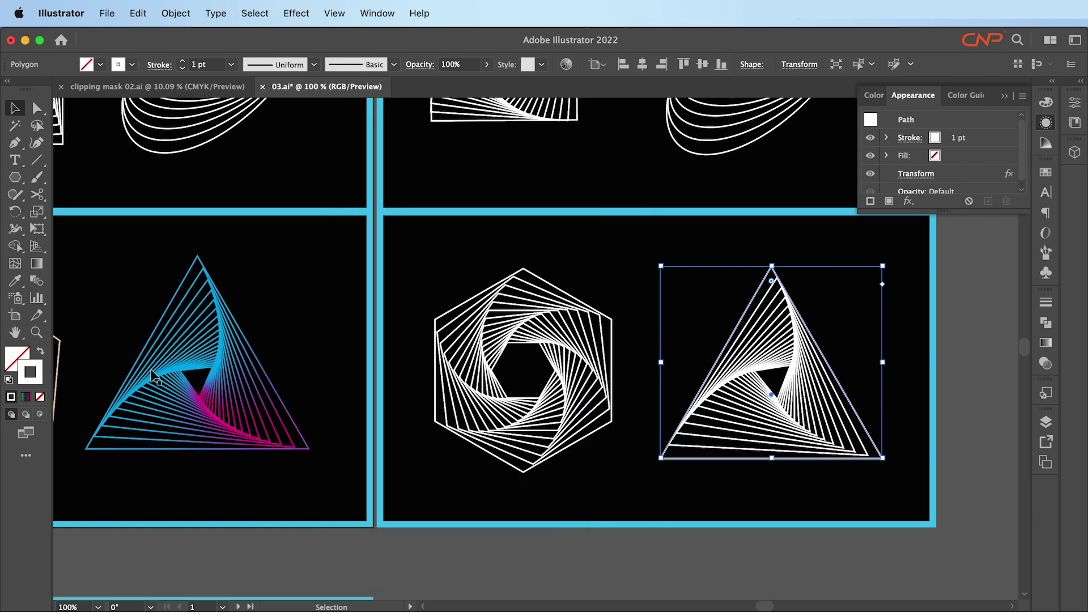
Apply a linear gradient to the triangle spiral's stroke and remove the dark blue middle colour stop
click(27, 397)
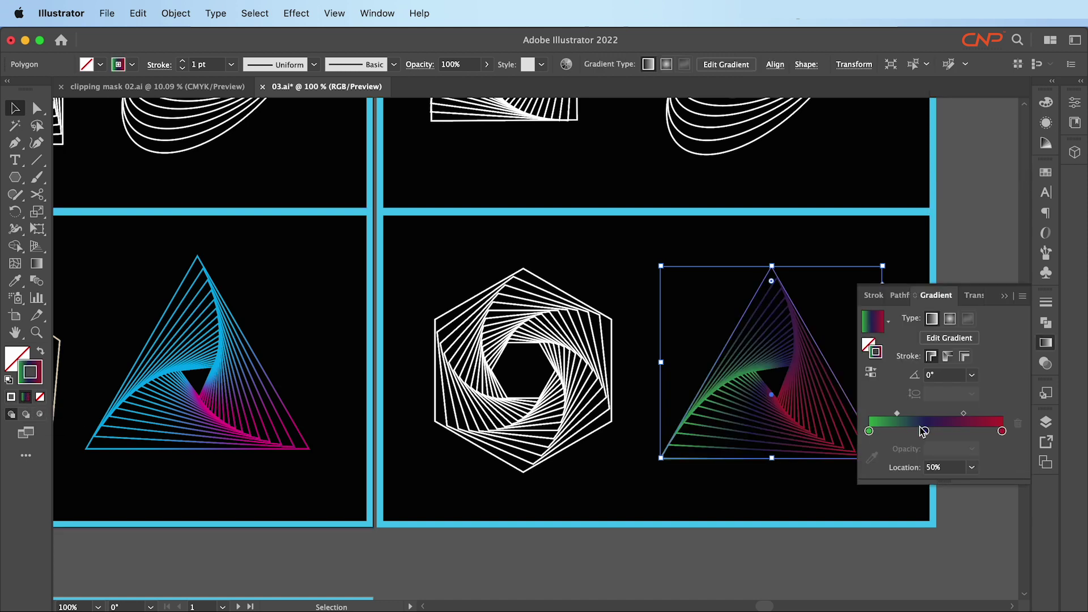
drag(925, 431, 915, 471)
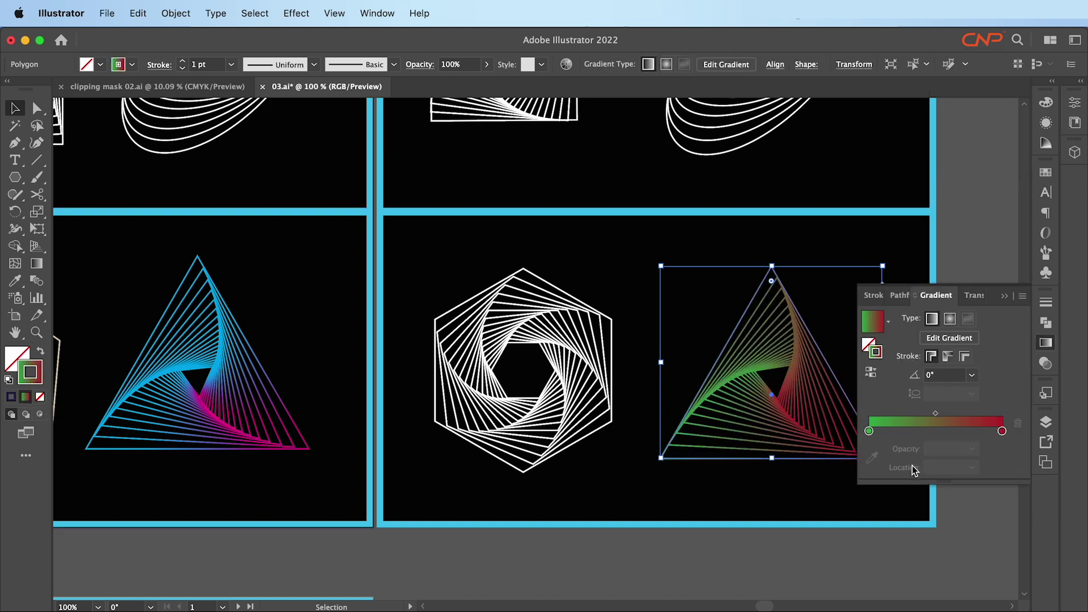
Recolour the gradient's green stop with the light blue swatch and its red stop with the C=0 M=95 Y=20 K=0 magenta swatch
double_click(869, 431)
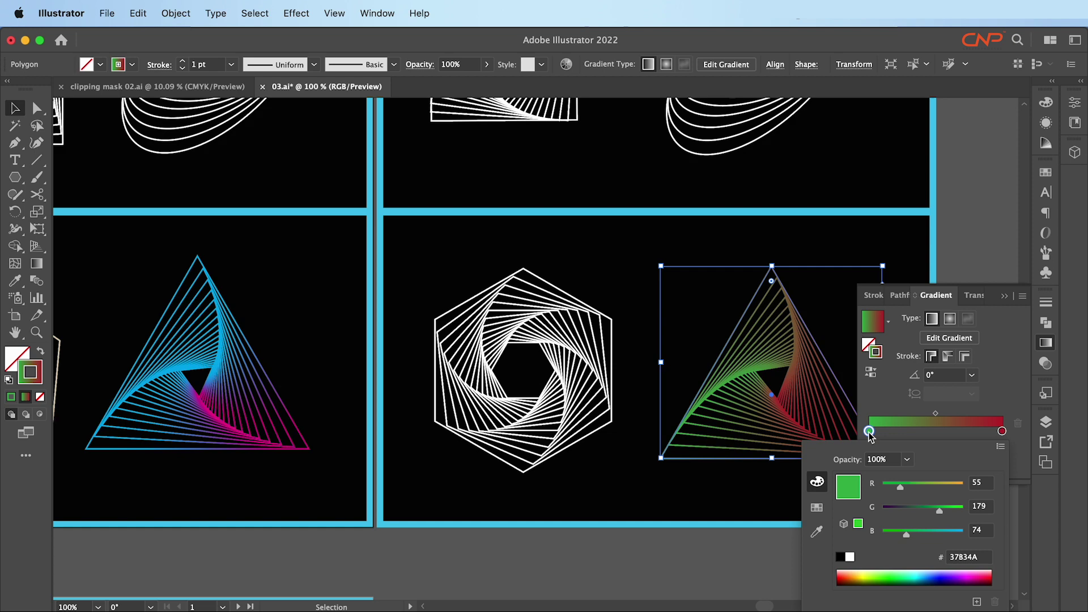
click(817, 507)
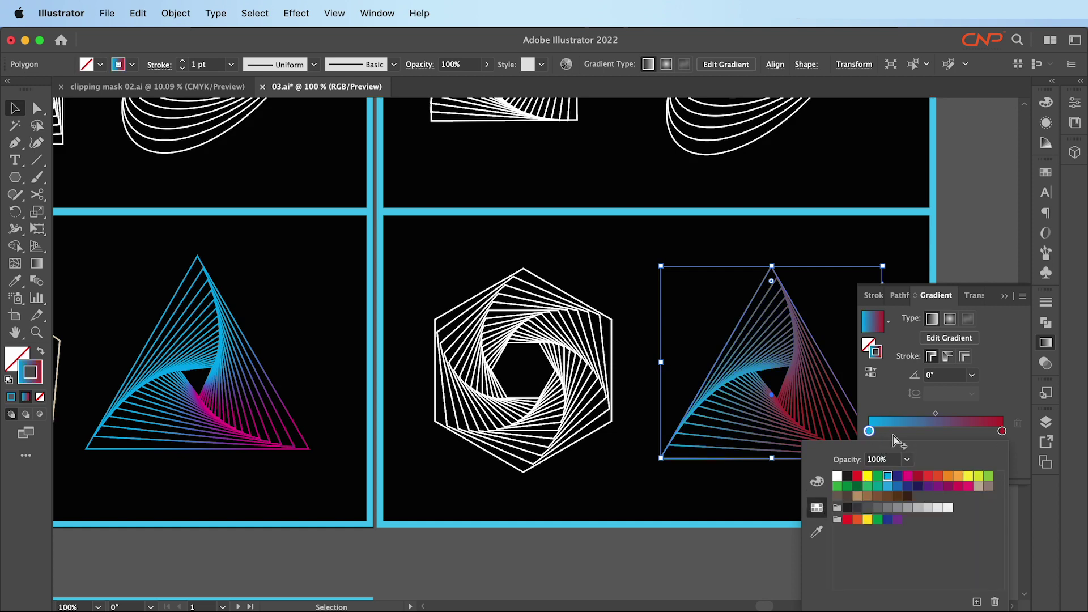
double_click(1002, 431)
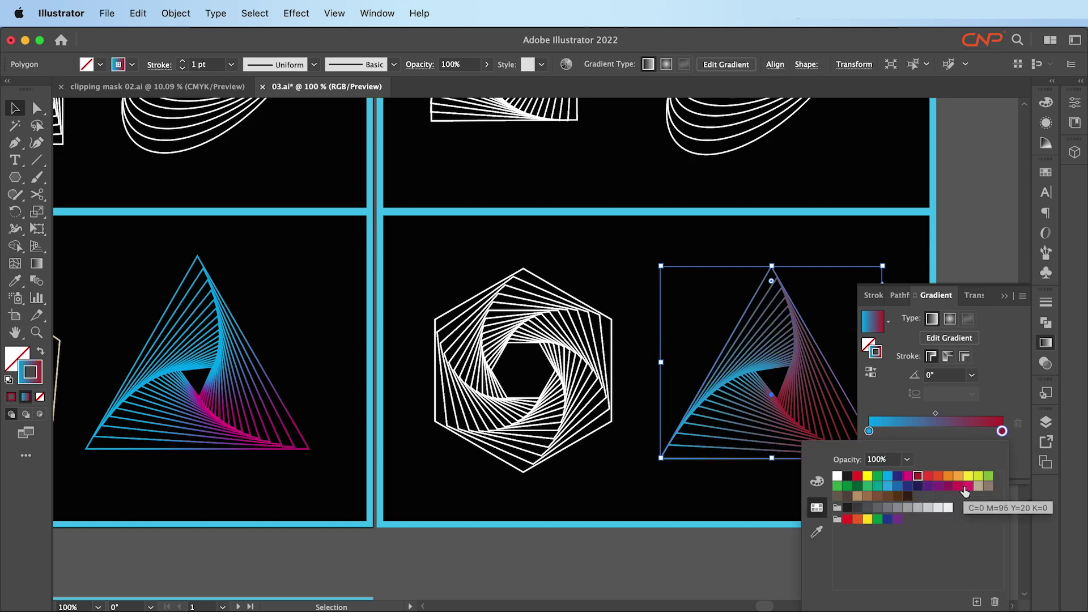
click(965, 487)
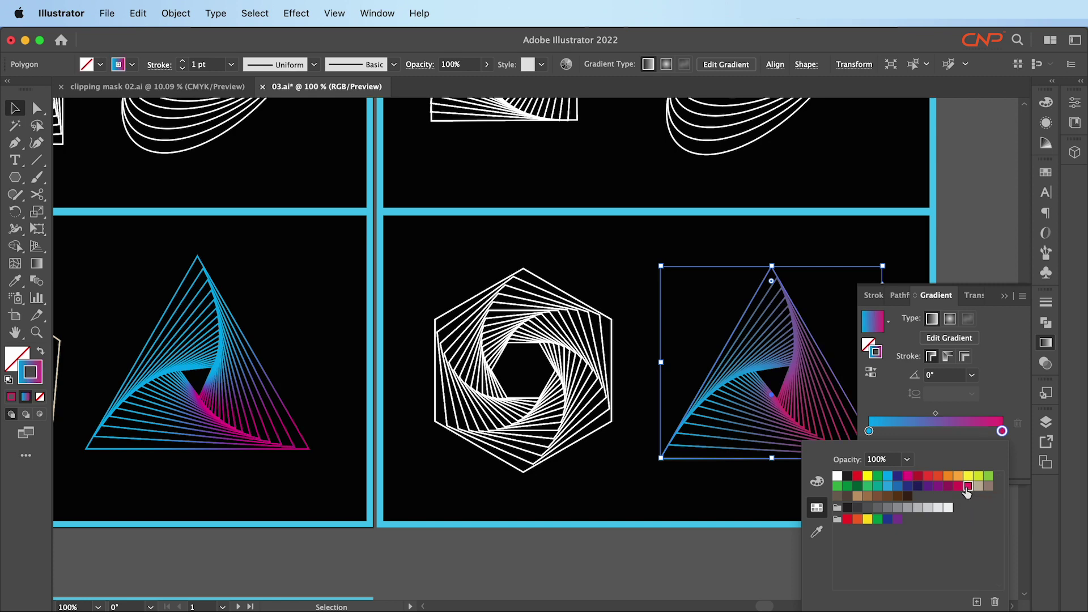
Brighten the gradient's magenta stop to RGB 255, 0, 123
click(818, 481)
drag(899, 513, 799, 515)
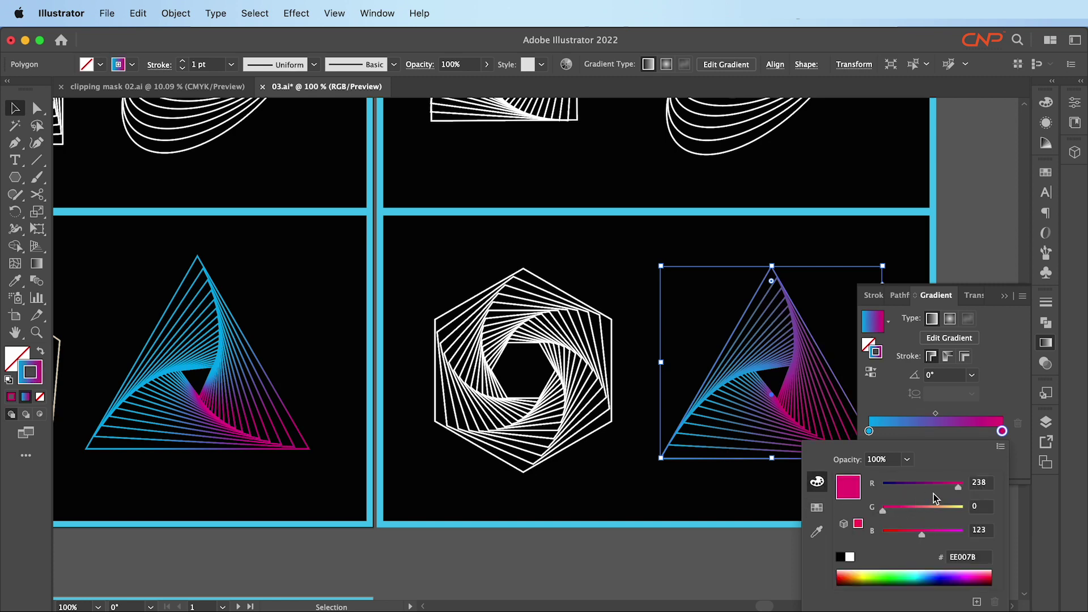
drag(957, 491, 967, 489)
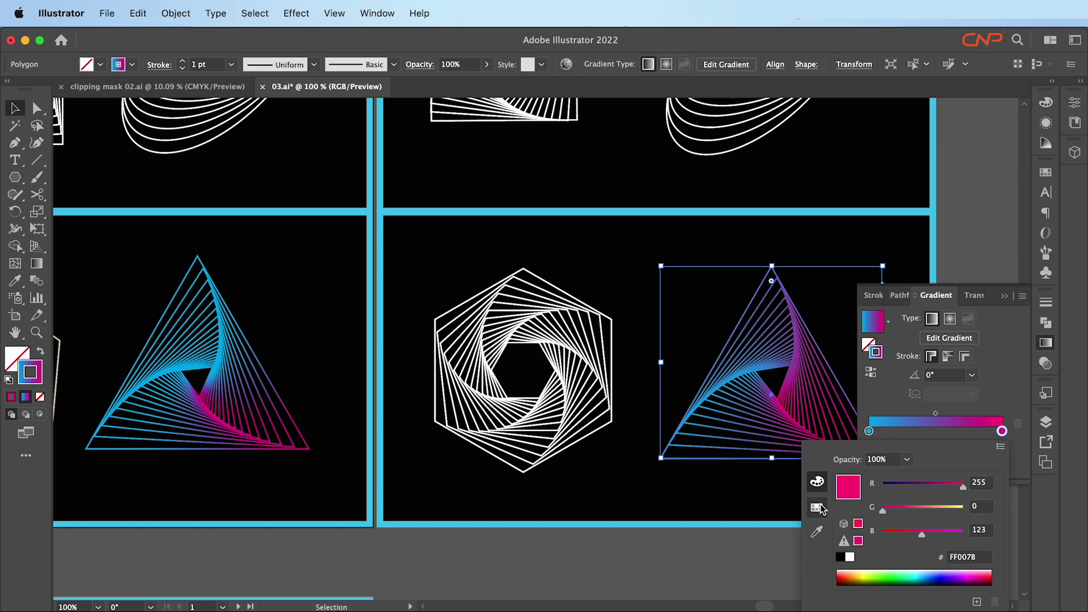
Raise the light blue stop's blue component to its maximum and move the gradient midpoint to about 66.5%
double_click(869, 431)
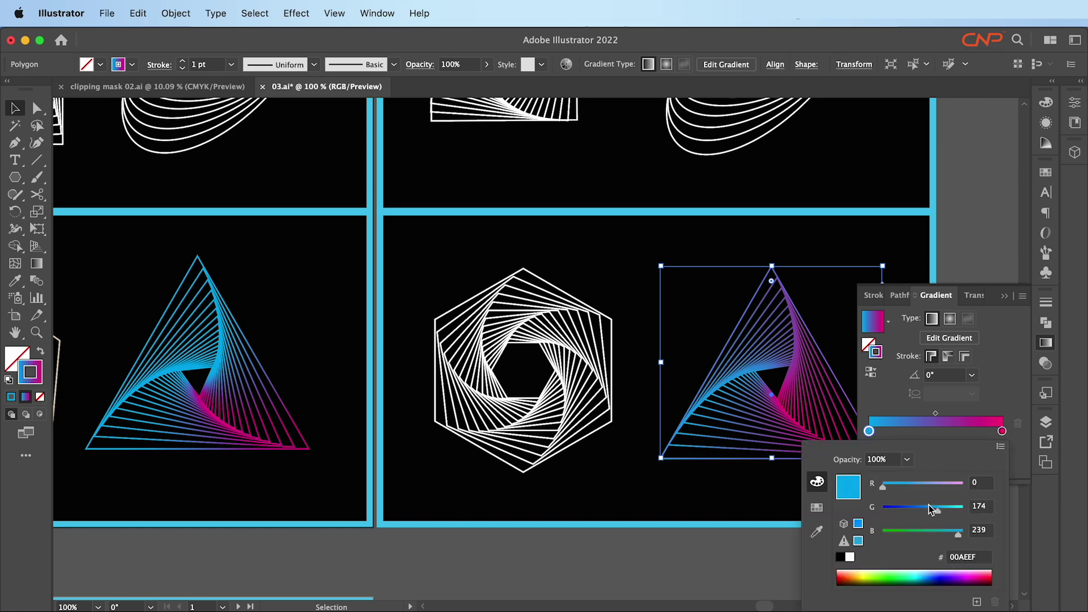
drag(958, 533, 967, 532)
drag(936, 414, 956, 414)
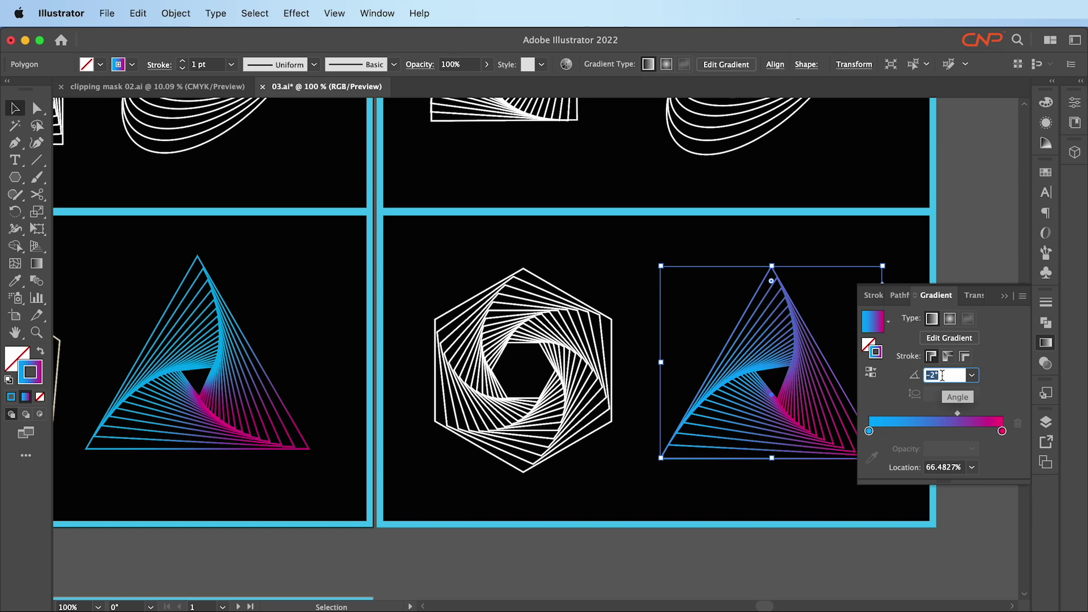
Set the angle of the triangle's stroke gradient to -45°
text(-8)
key(Return)
text(-23)
key(Return)
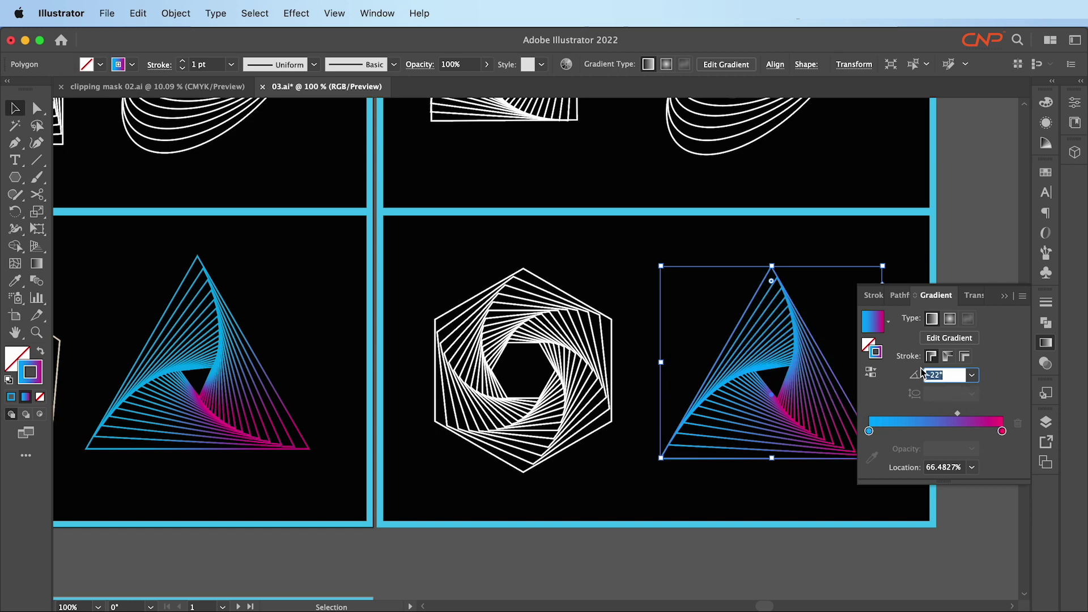
text(-45)
key(Return)
key(Up)
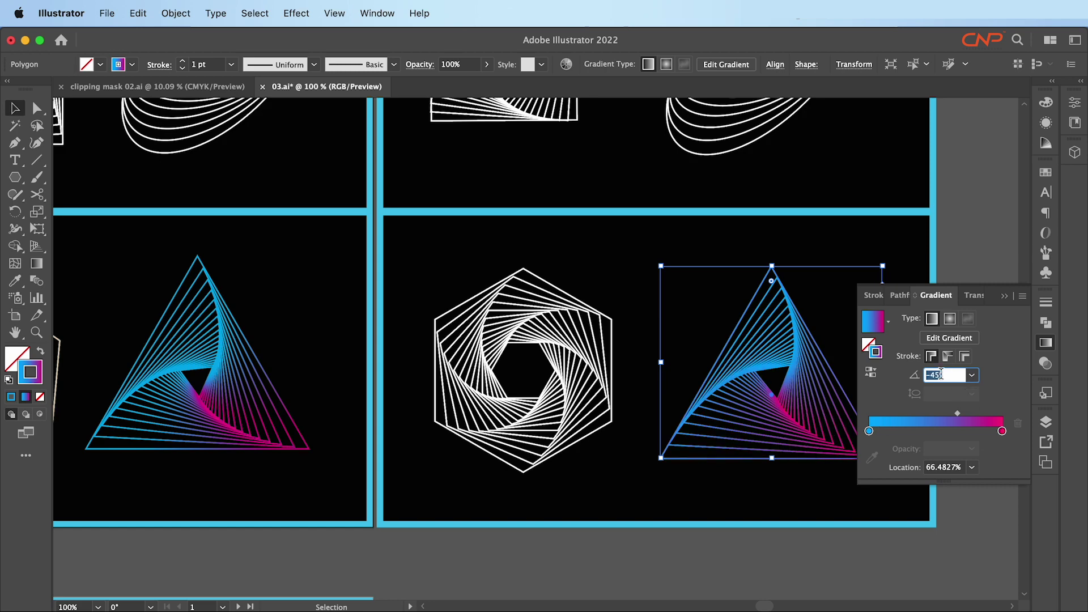
Collapse the gradient settings and deselect the gradient-stroked triangle
click(1005, 296)
scroll(756, 409, down, 8)
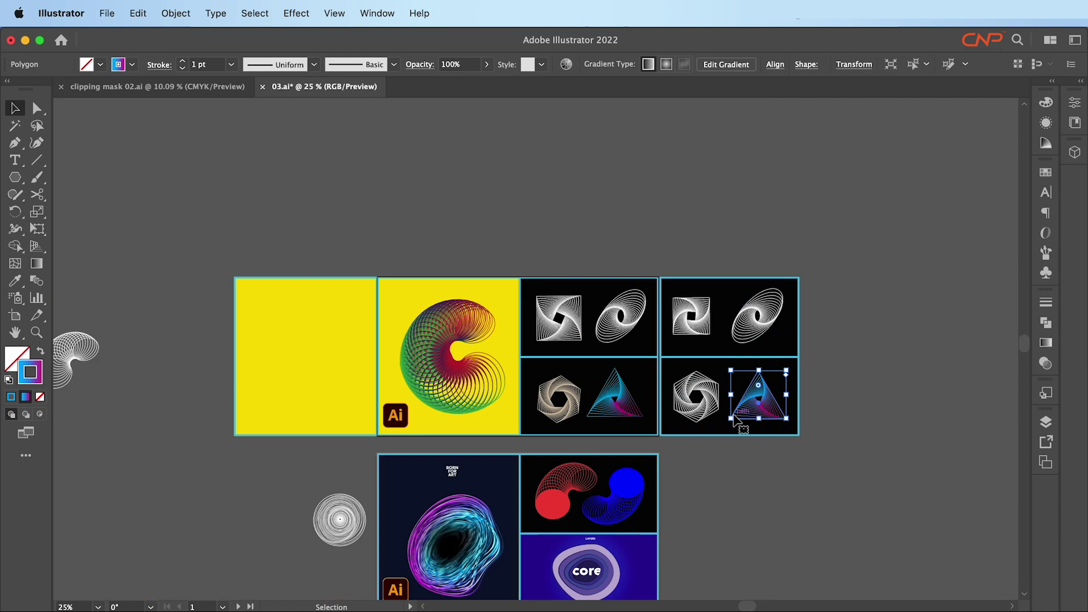
scroll(719, 422, up, 5)
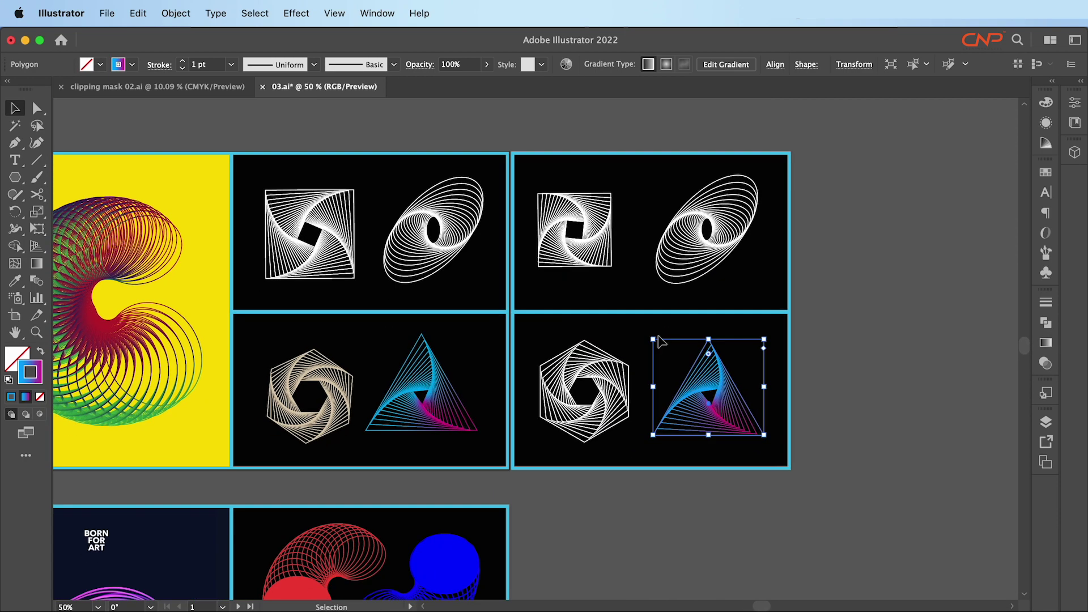
click(852, 392)
Compare the finished line-art shapes with their references and examine the multicoloured C-shaped coil on the yellow artboard
scroll(602, 355, up, 3)
scroll(575, 357, down, 3)
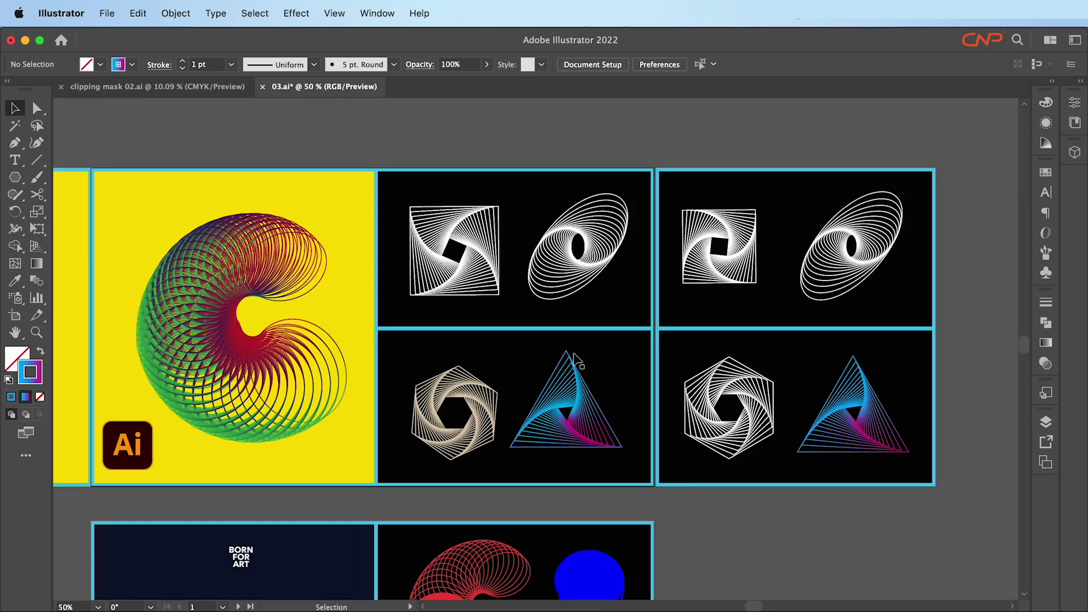
scroll(530, 347, right, 5)
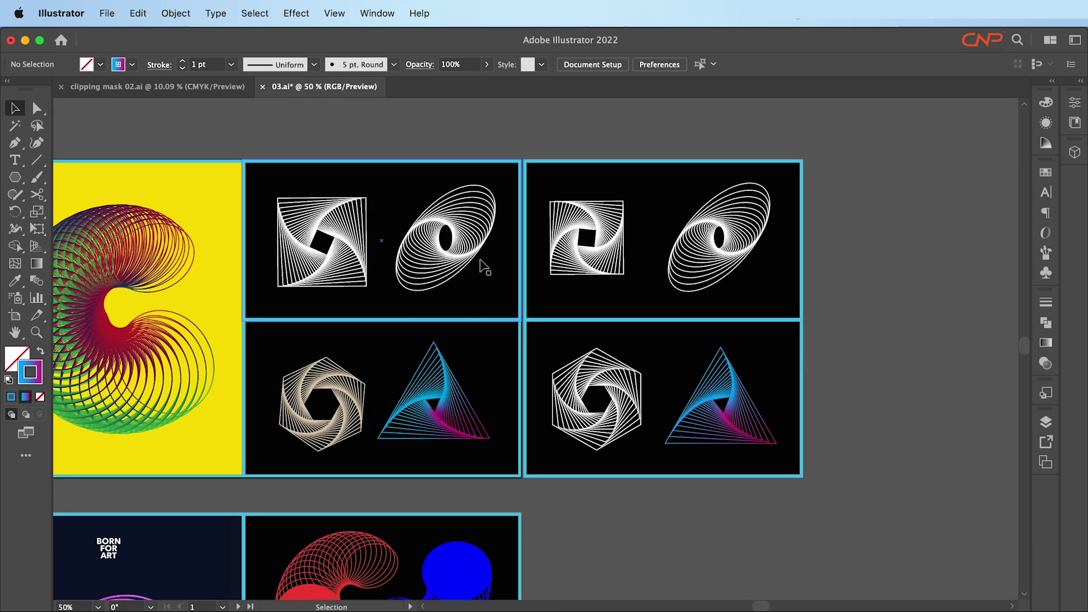
scroll(484, 267, up, 3)
scroll(503, 304, down, 5)
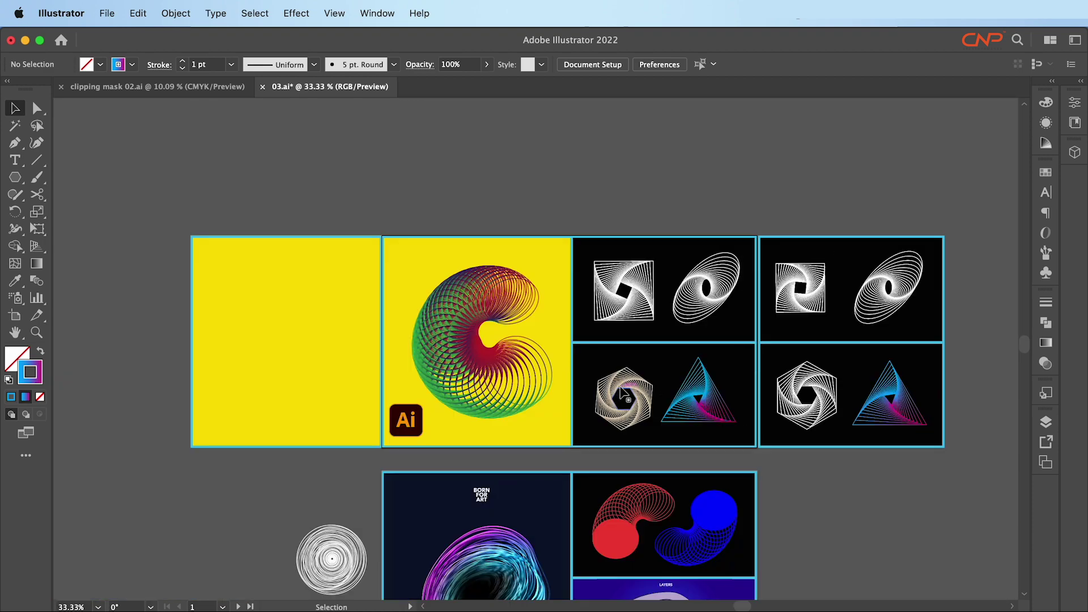
scroll(474, 378, up, 2)
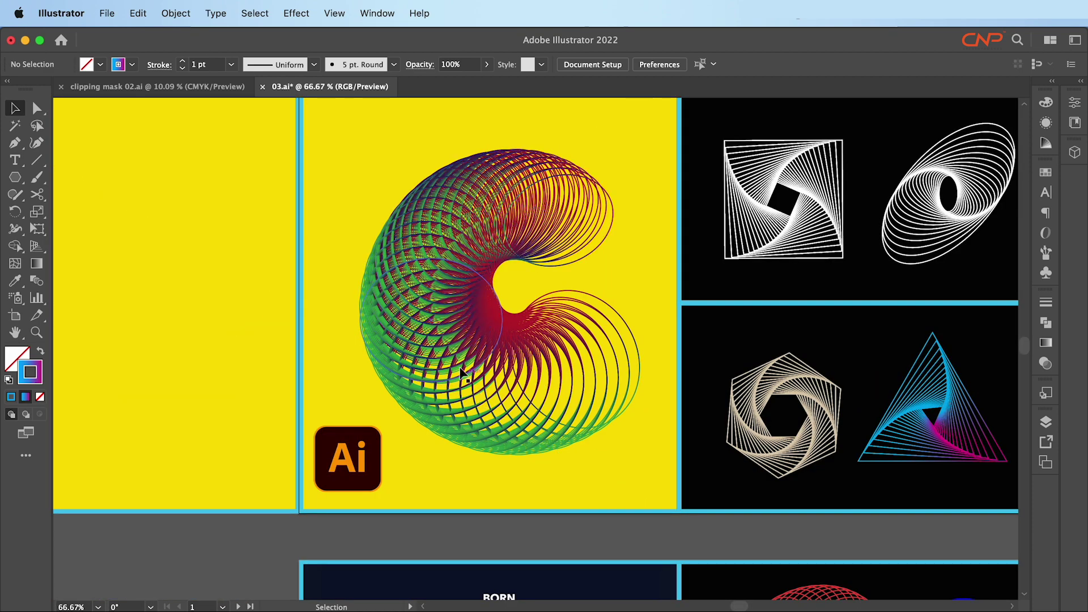
scroll(576, 397, down, 2)
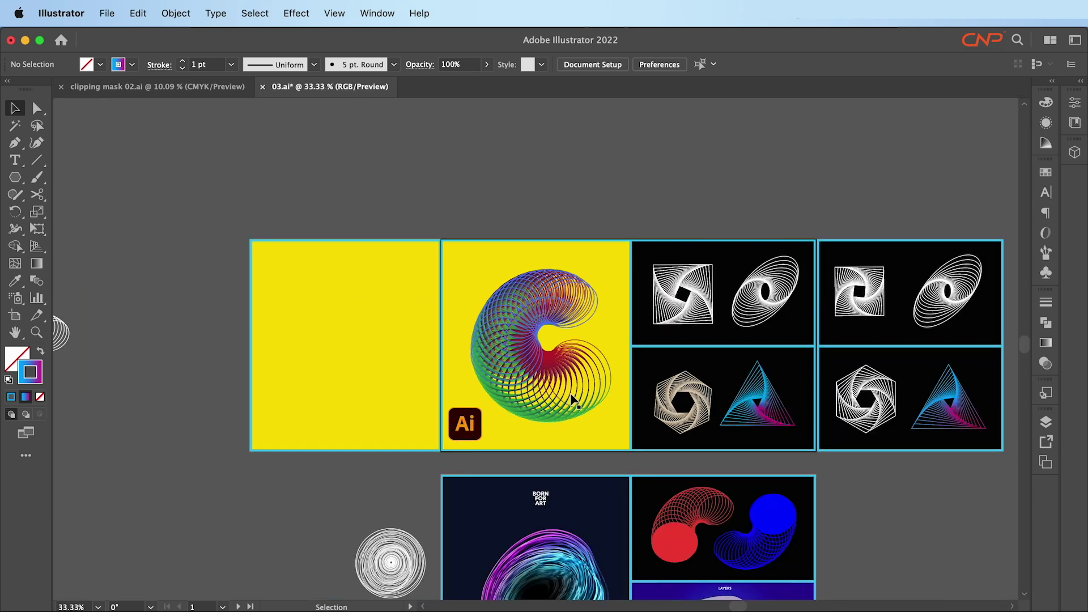
scroll(574, 400, up, 2)
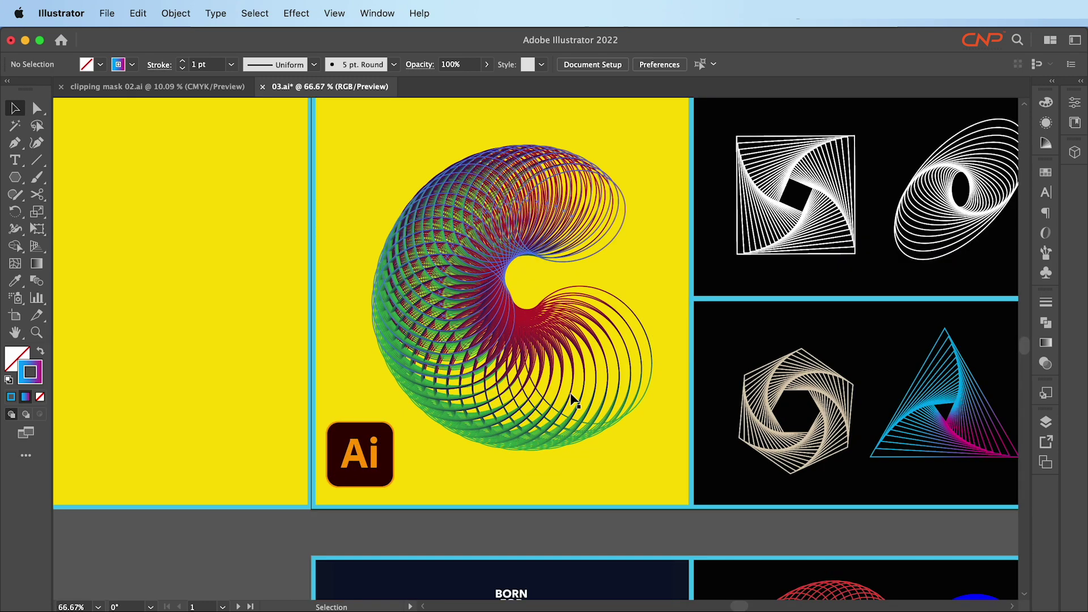
scroll(573, 400, down, 2)
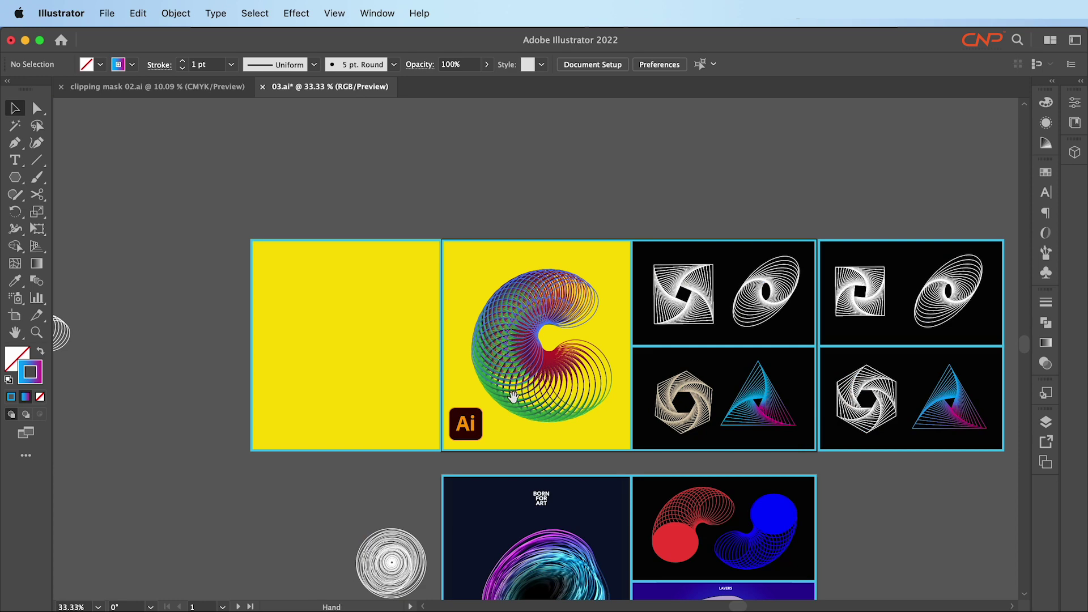
Select the source ellipse of the white coil on the pasteboard beside the yellow artboards to inspect its construction
drag(338, 424, 626, 377)
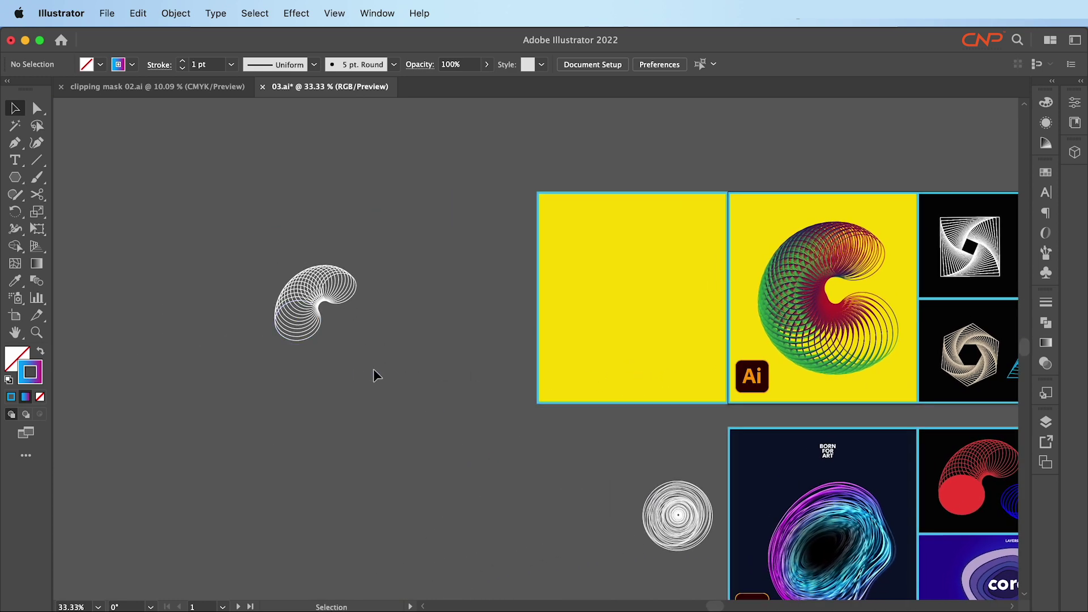
scroll(373, 369, up, 2)
super+click(190, 301)
drag(499, 320, 427, 405)
scroll(244, 349, down, 2)
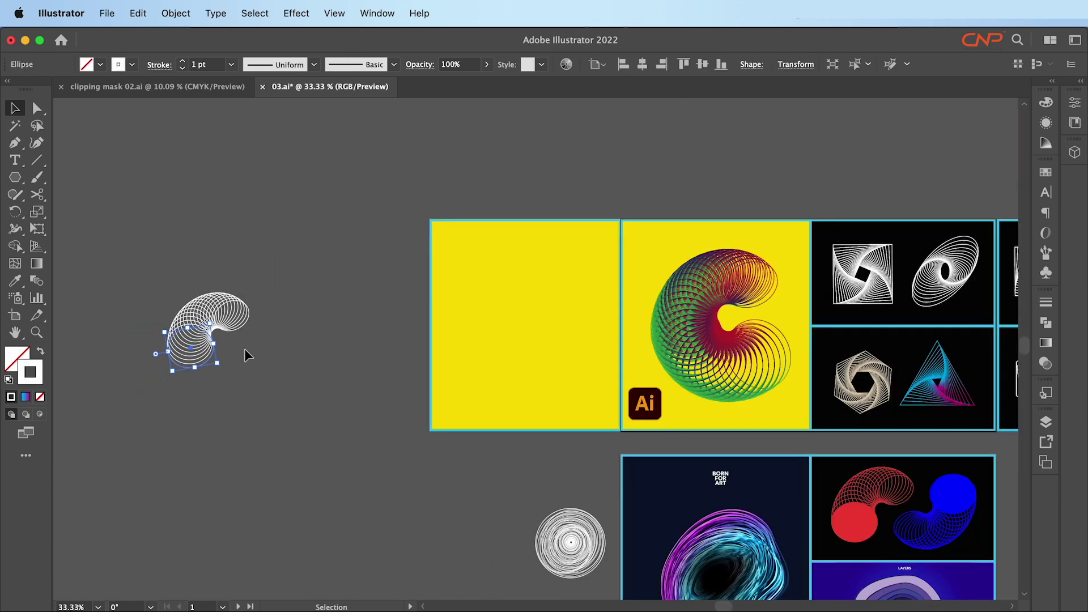
Draw a small circle with no fill and a 1 pt white stroke on the pasteboard beside the blank yellow artboard
scroll(416, 351, right, 3)
scroll(416, 351, up, 2)
scroll(419, 356, left, 3)
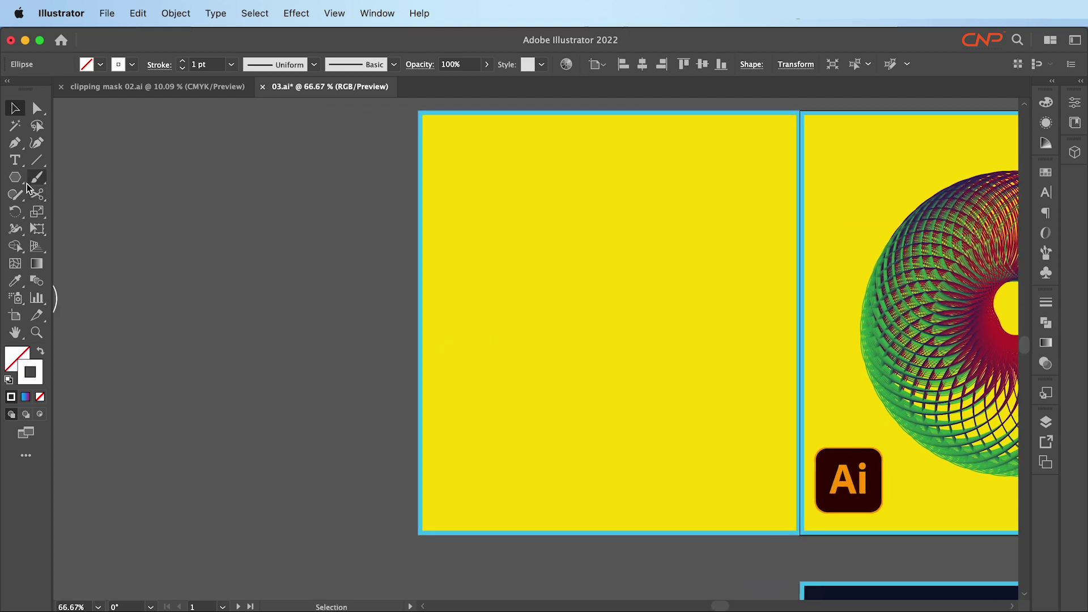
drag(15, 177, 73, 211)
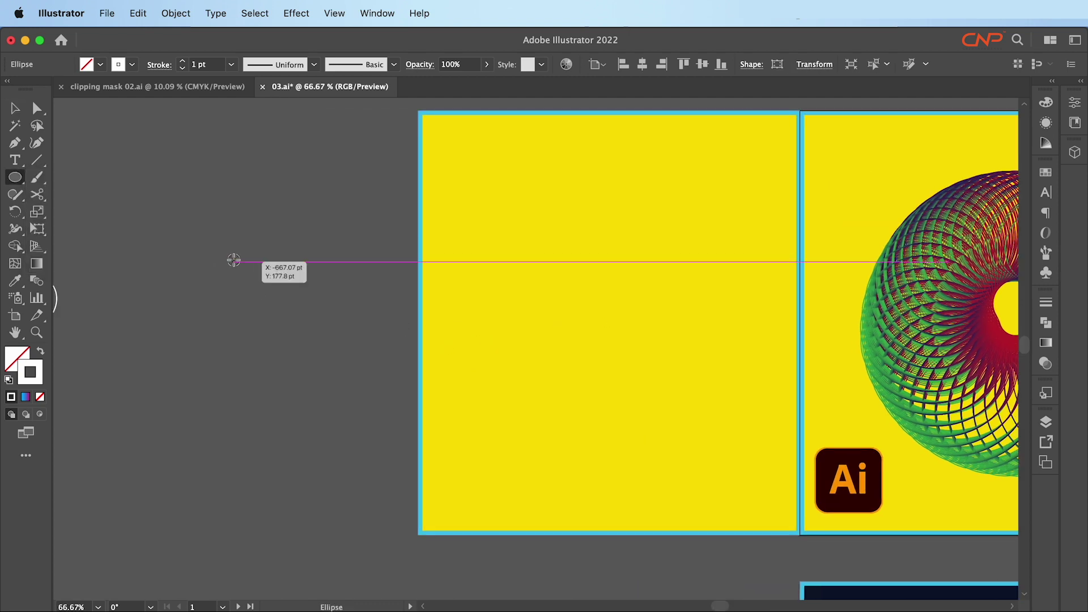
drag(233, 262, 256, 292)
scroll(233, 244, up, 1)
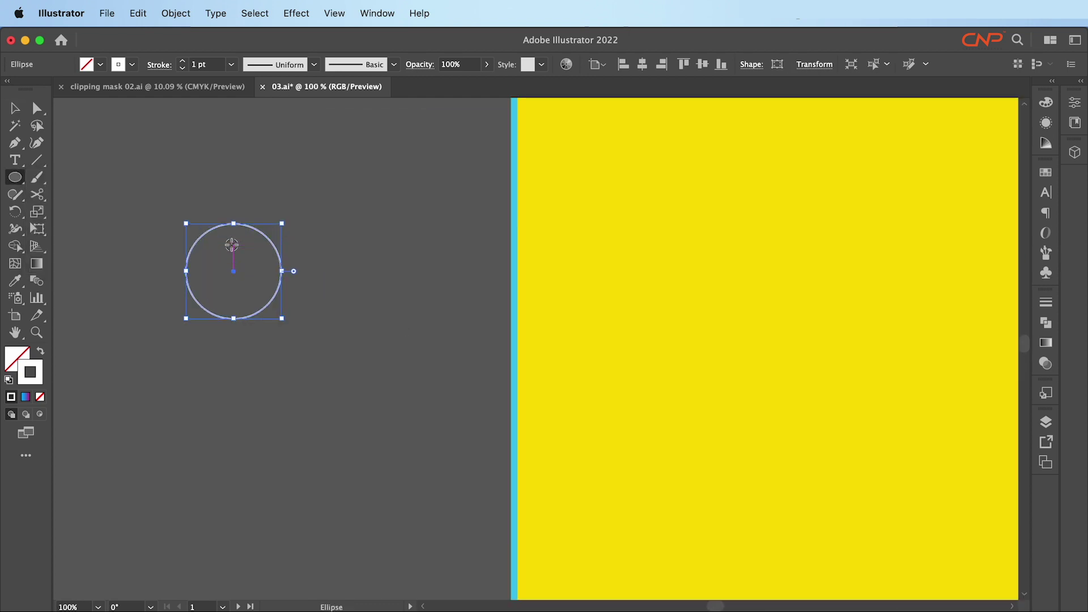
scroll(284, 284, right, 2)
scroll(273, 289, down, 2)
scroll(318, 295, left, 2)
scroll(367, 299, up, 1)
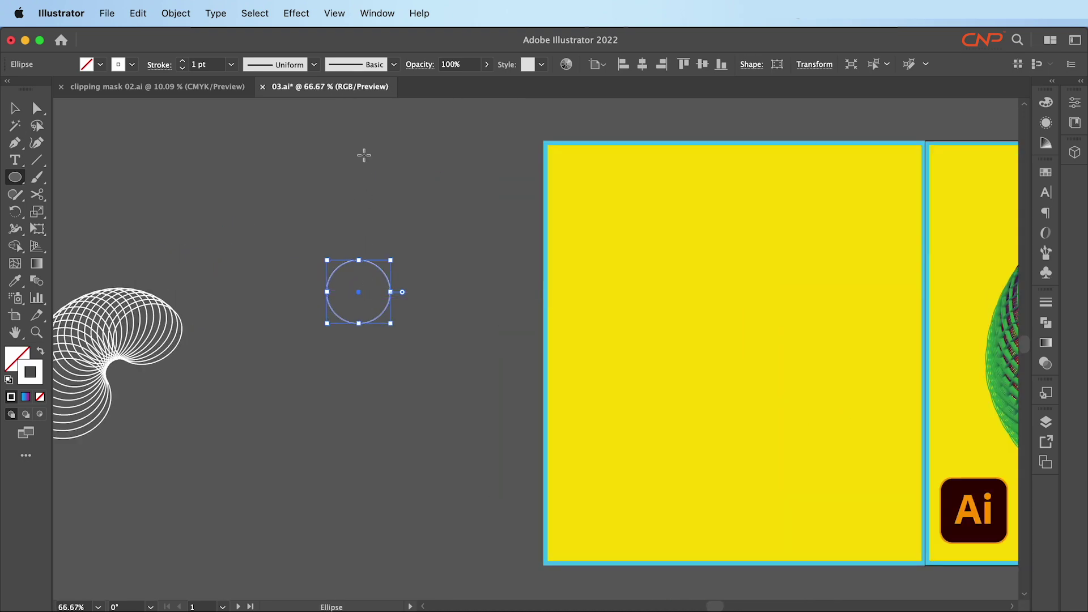
Start a Transform effect on the new circle with 6 copies and a 4° rotation angle, previewed on the canvas
click(296, 13)
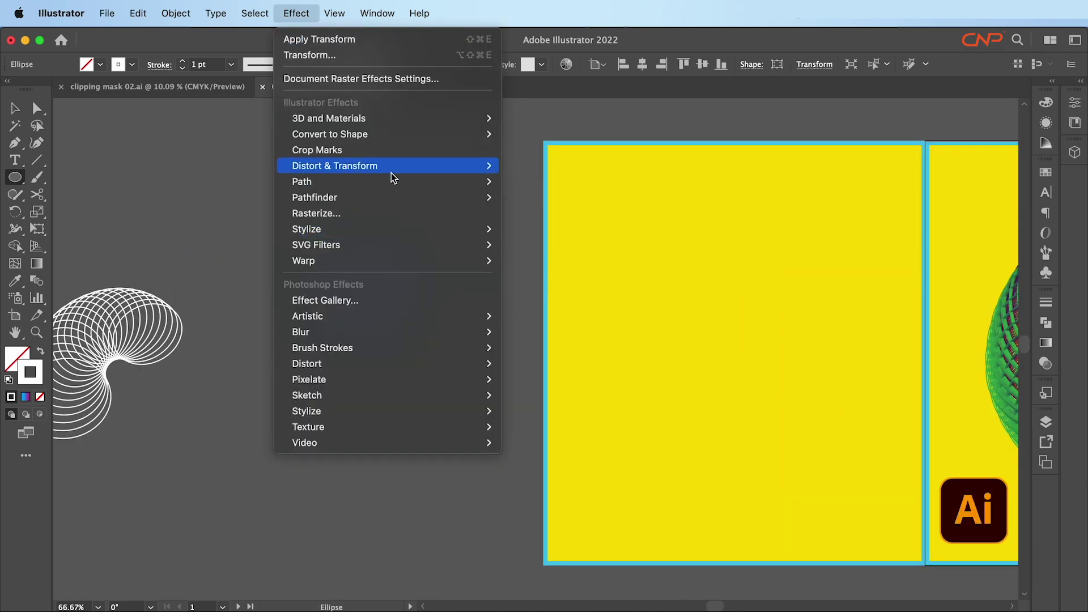
mouse_move(393, 167)
click(521, 219)
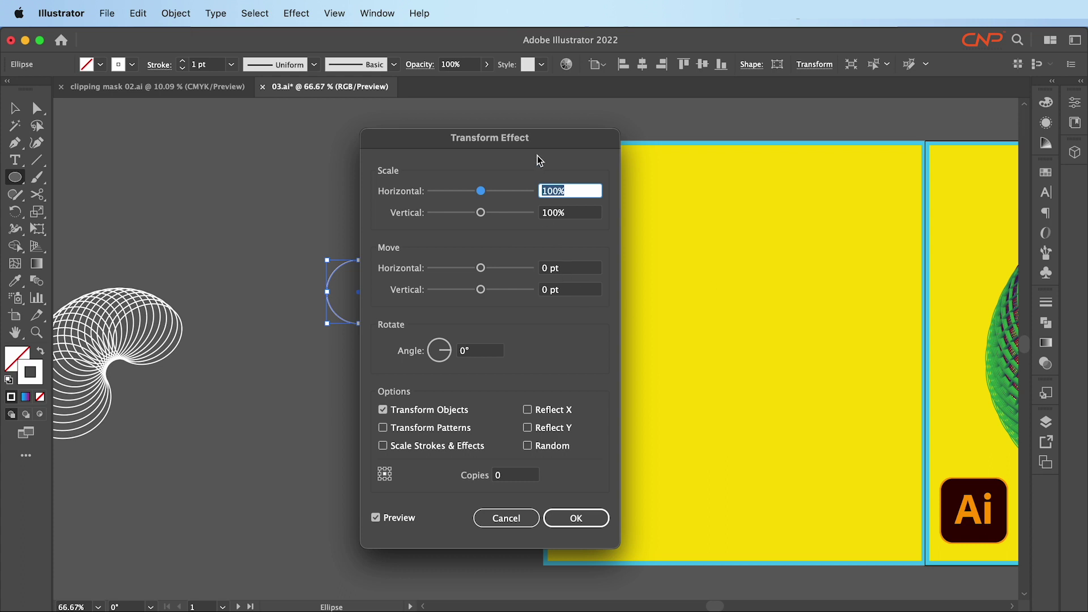
drag(538, 141, 788, 73)
click(773, 404)
text(6)
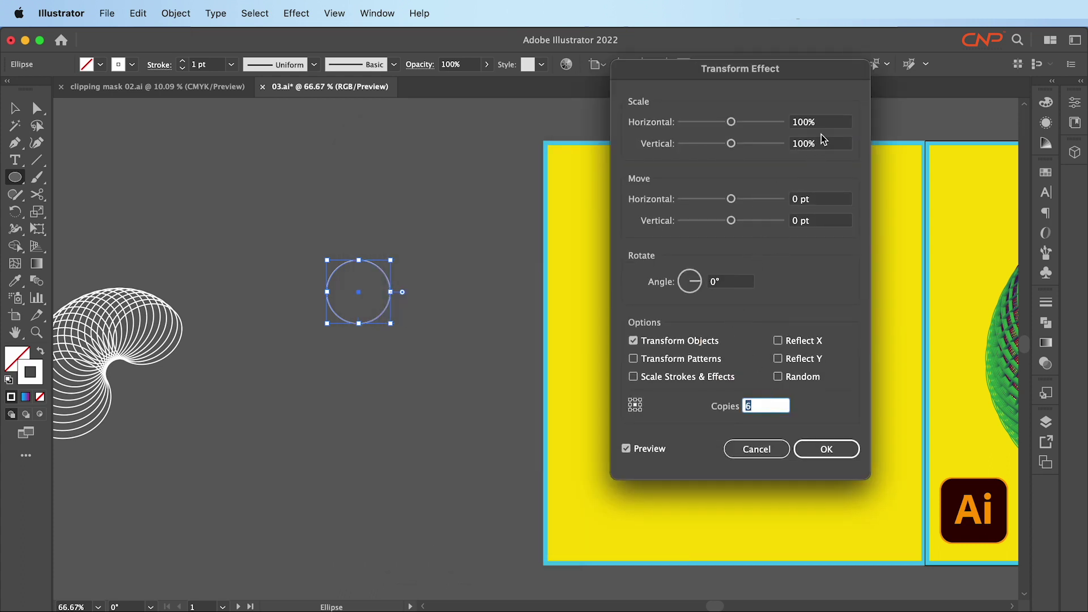
click(721, 282)
text(4)
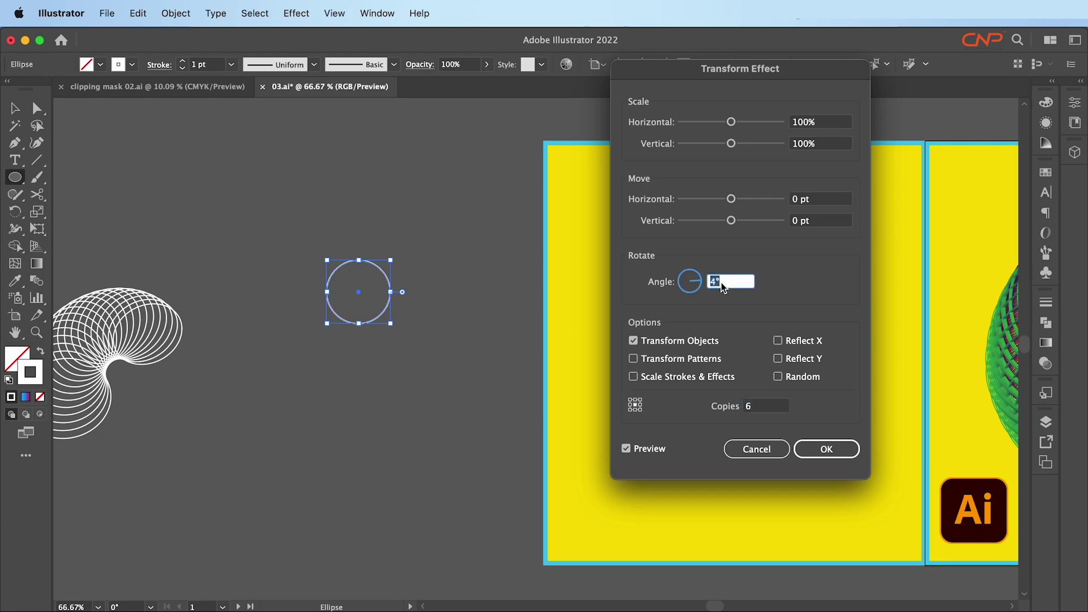
Try horizontal scales of 102% and 99% for the circle's copies
click(823, 119)
key(Up)
key(Up)
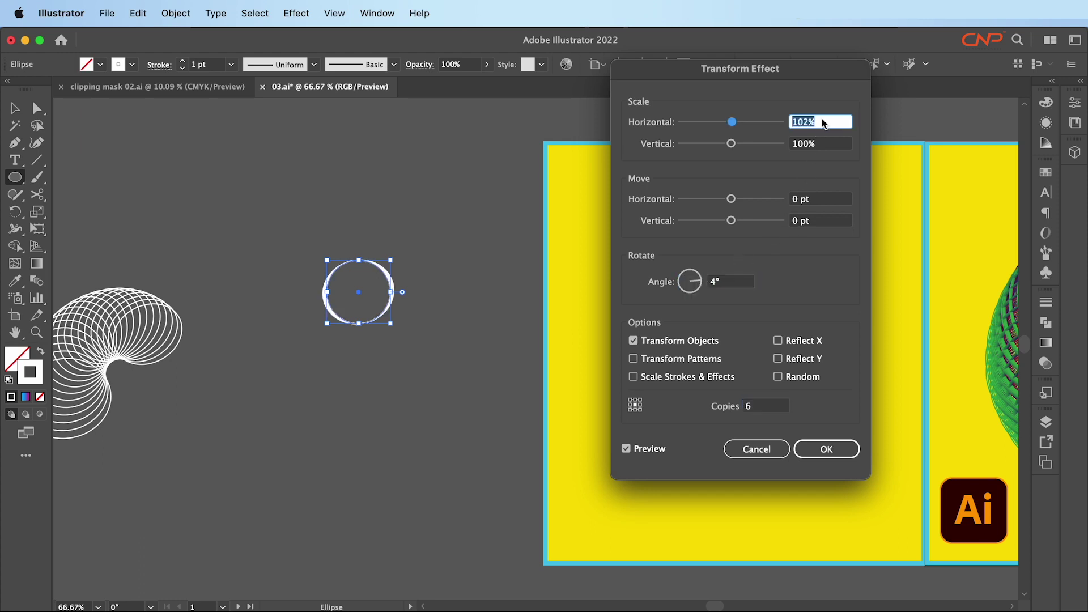
key(Down)
key(Down)
key(Down)
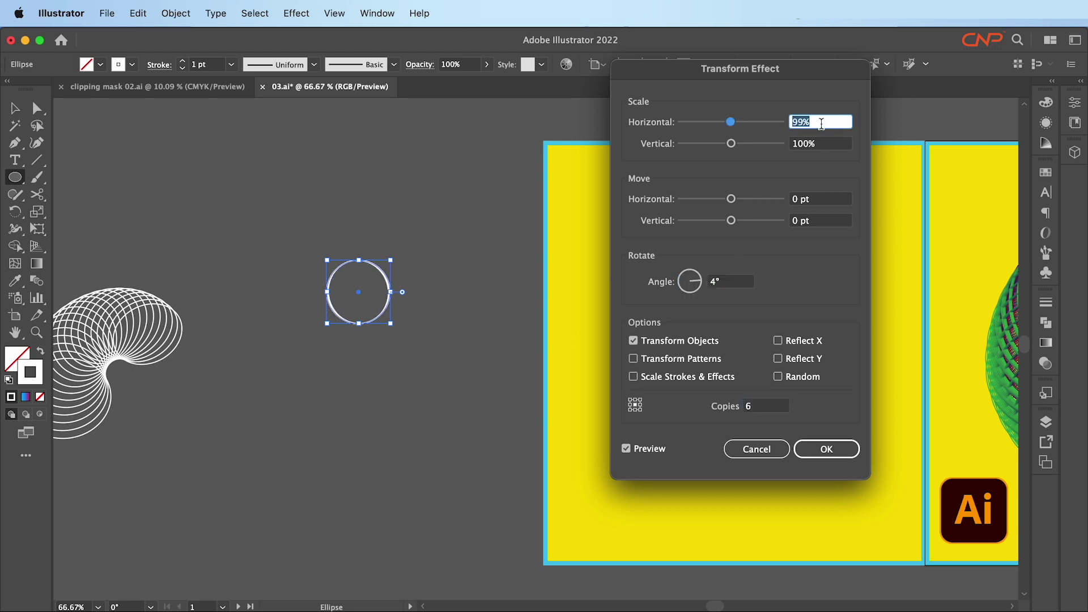
key(Down)
key(Down)
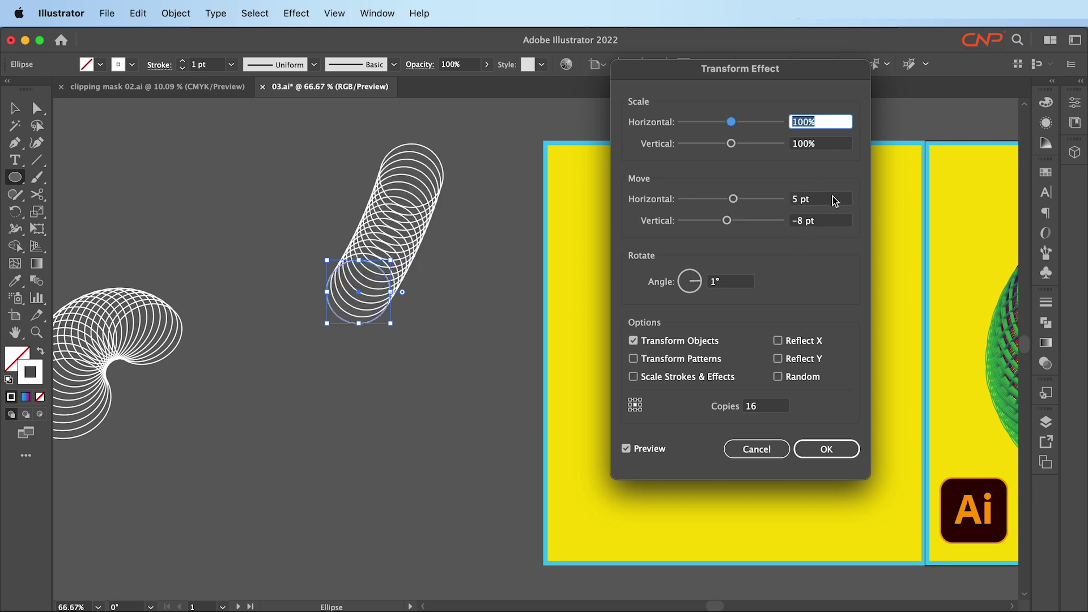
Set the Transform effect's horizontal move to 0 pt and its vertical move to -8 pt
click(833, 199)
key(Down)
key(Down)
key(Down)
key(Down)
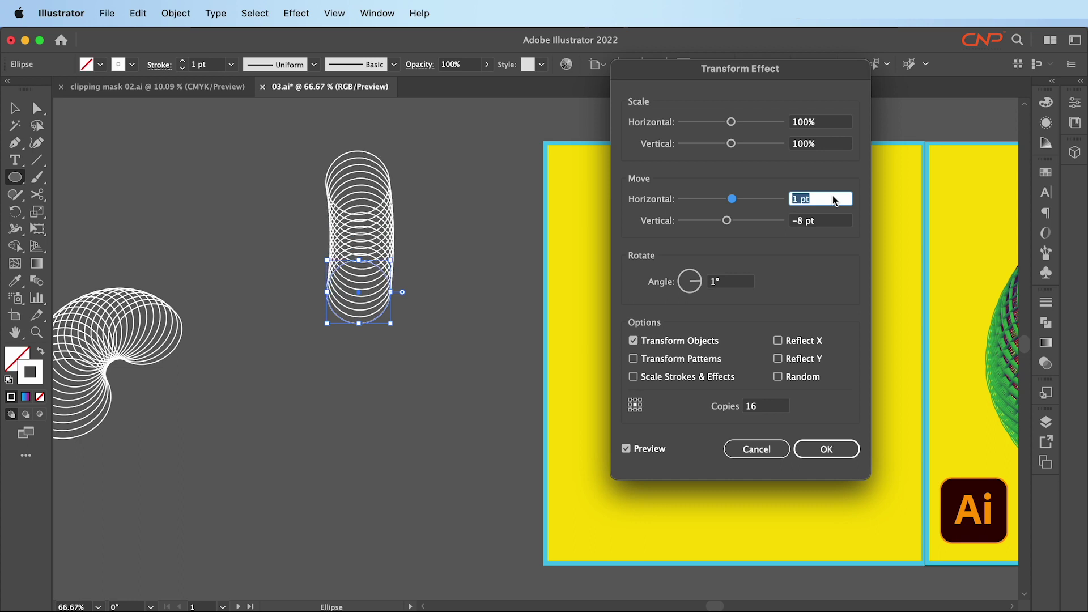
key(Down)
click(826, 221)
key(Down)
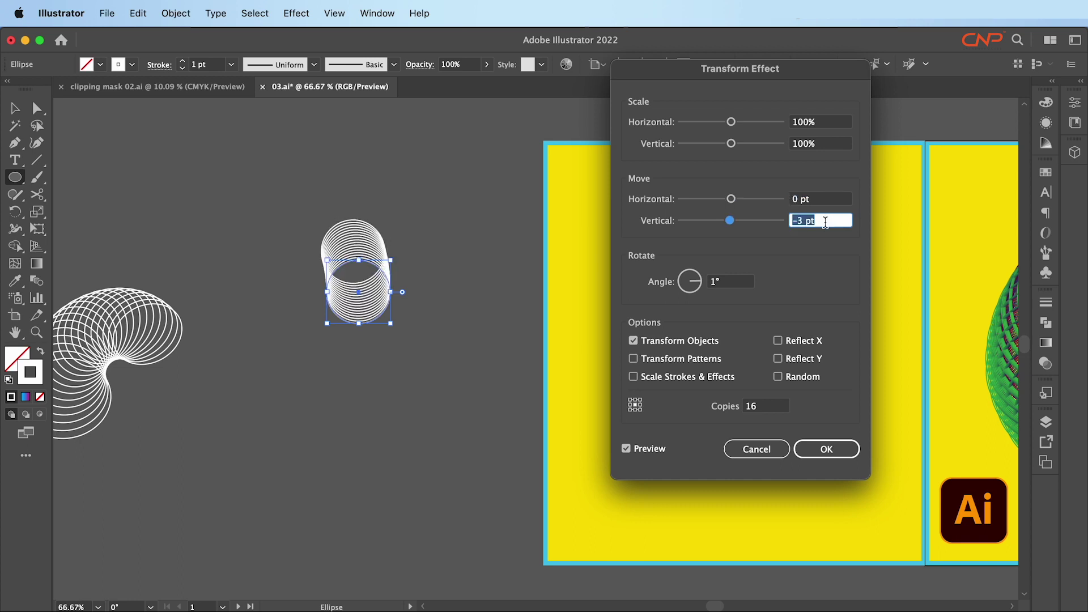
key(Up)
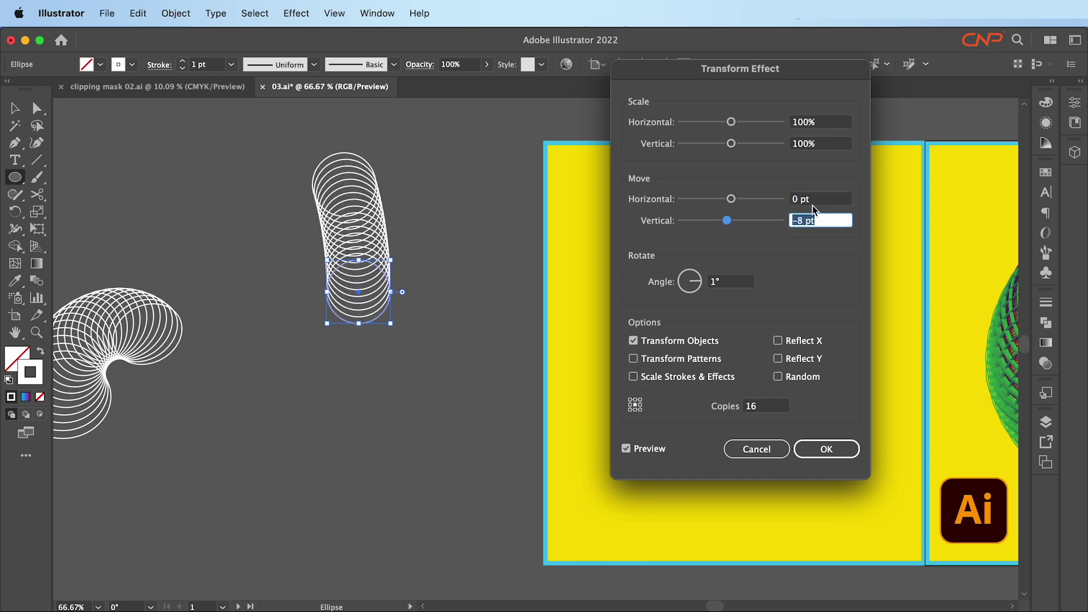
Set the rotation angle of the circle's copies to -8° to bend them into a curved coil
click(731, 282)
key(Down)
key(Down)
key(Down)
key(Down)
key(Down)
key(Down)
key(Down)
key(Down)
key(Down)
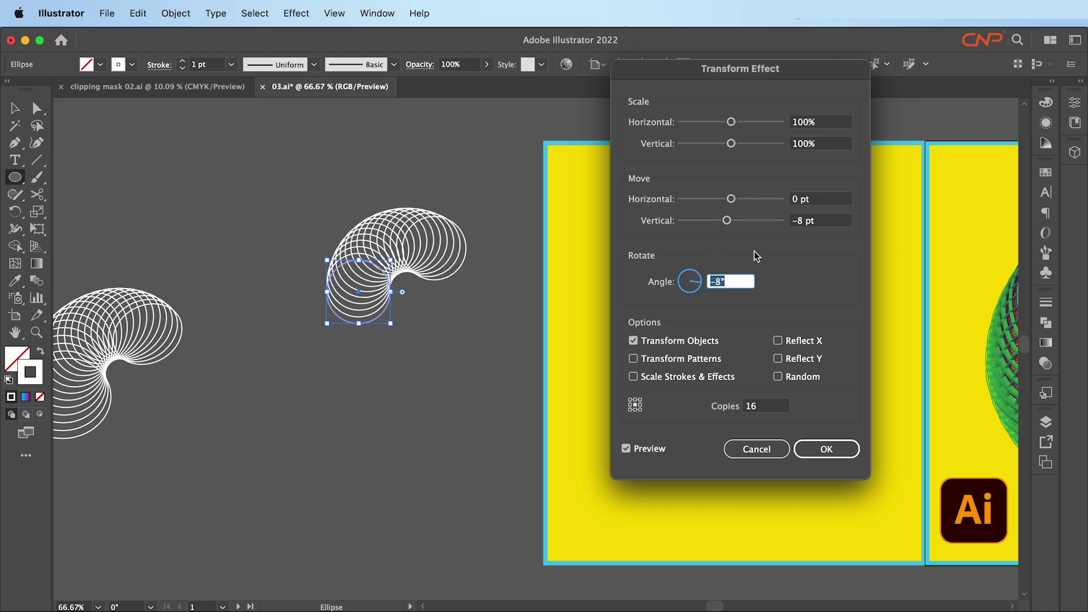
Set the vertical move to -9 pt and apply the Transform effect with 16 copies
click(839, 221)
double_click(838, 222)
key(Down)
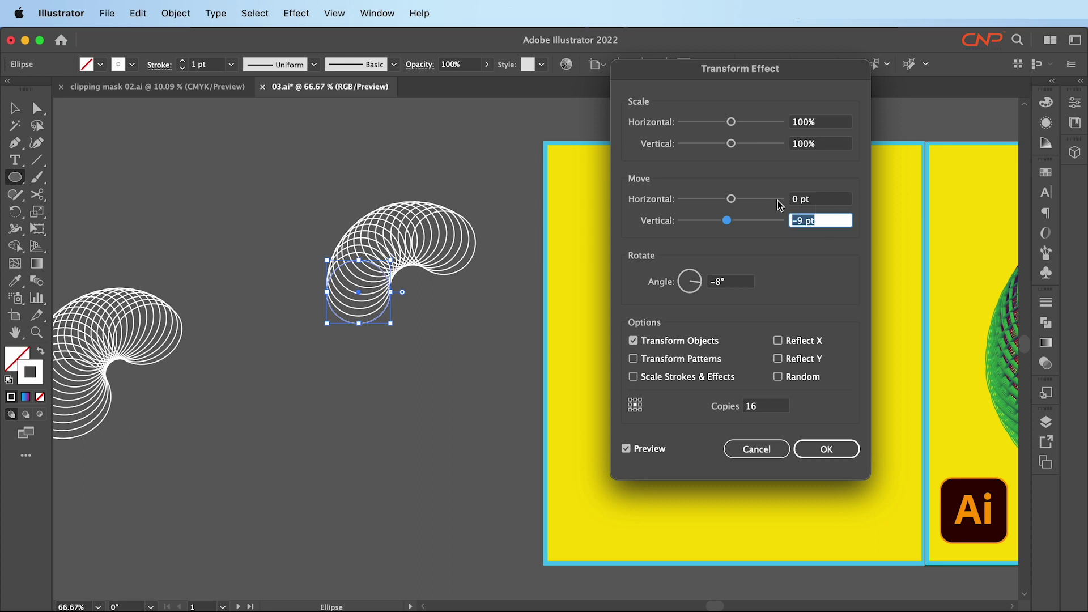
click(768, 406)
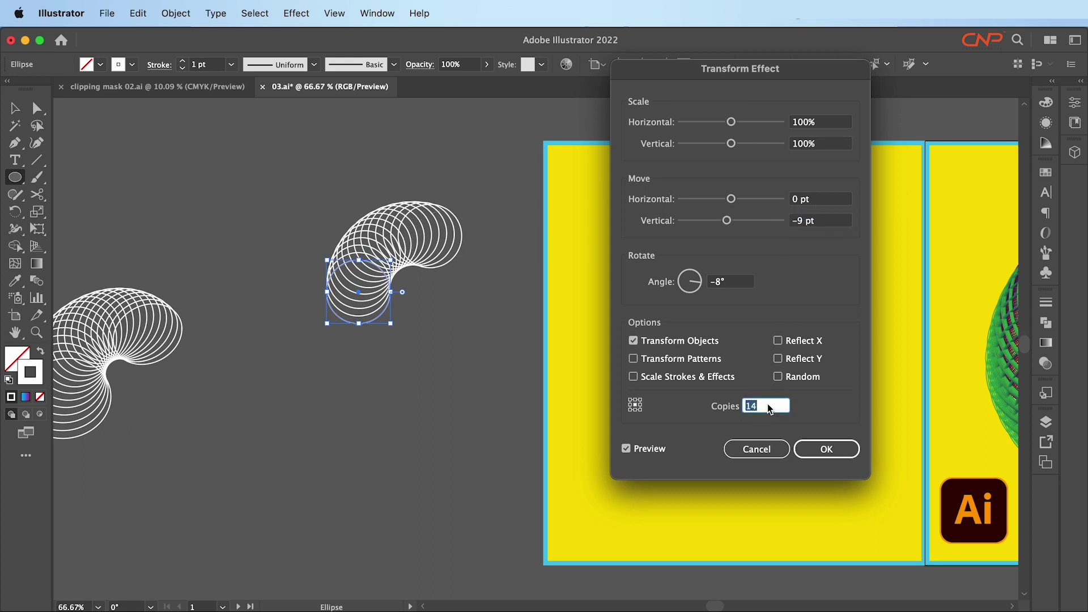
key(Down)
key(Up)
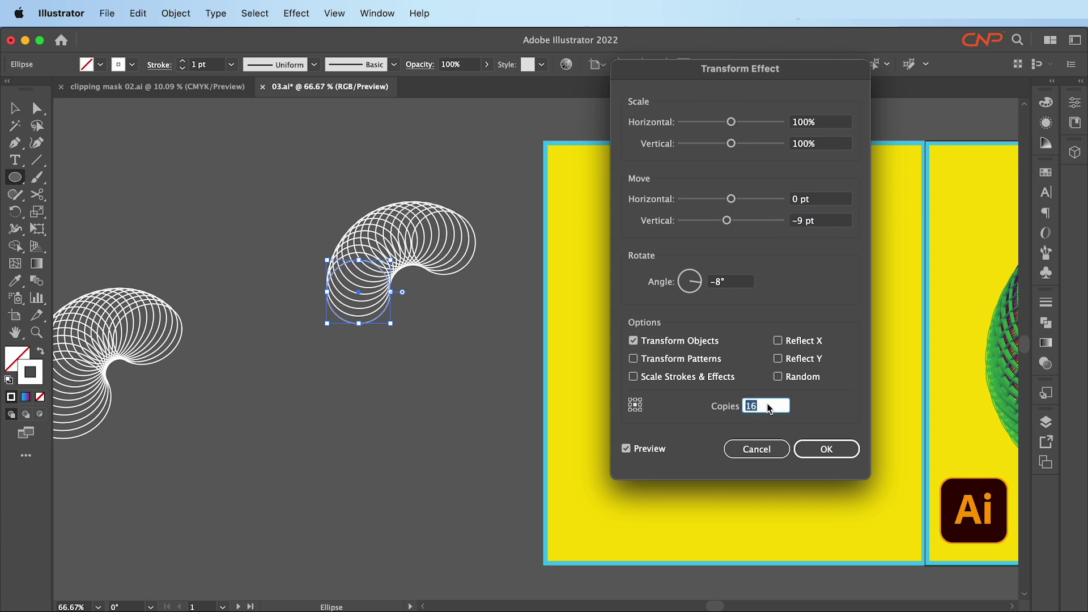
key(Up)
key(Down)
click(826, 449)
scroll(530, 369, down, 2)
scroll(543, 326, up, 2)
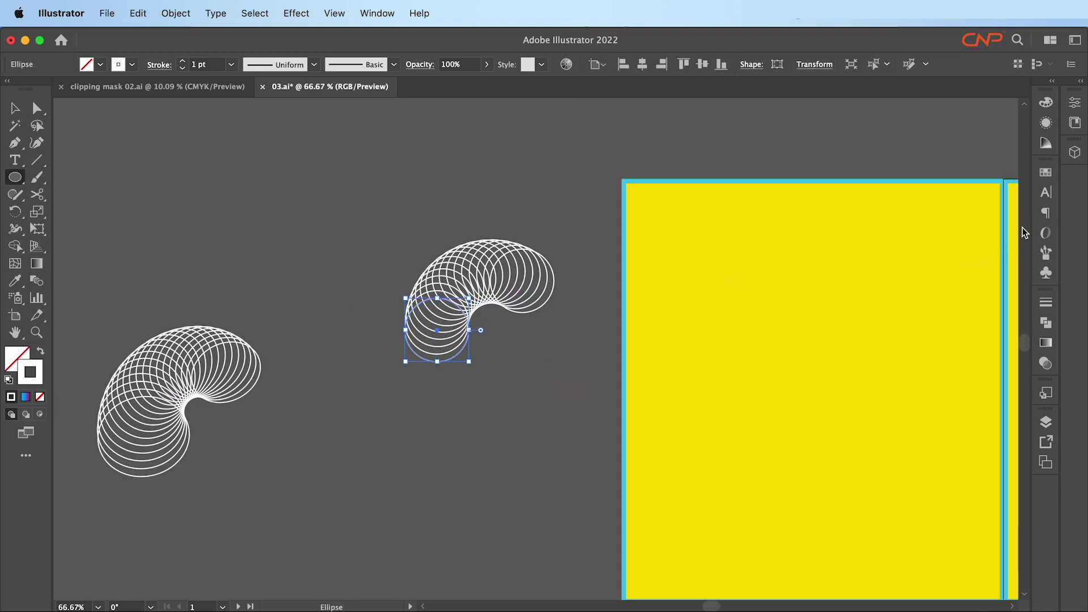
Reopen the coil's Transform effect from its appearance attributes and set the horizontal scale to 98%
click(1047, 122)
click(918, 173)
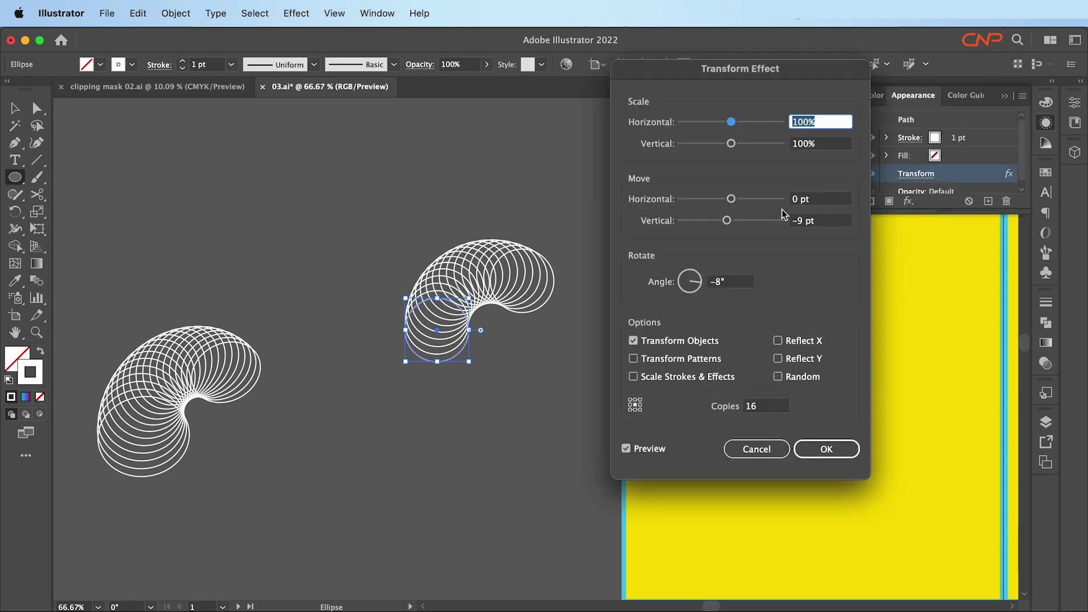
click(842, 123)
key(Down)
key(Down)
key(Down)
key(Up)
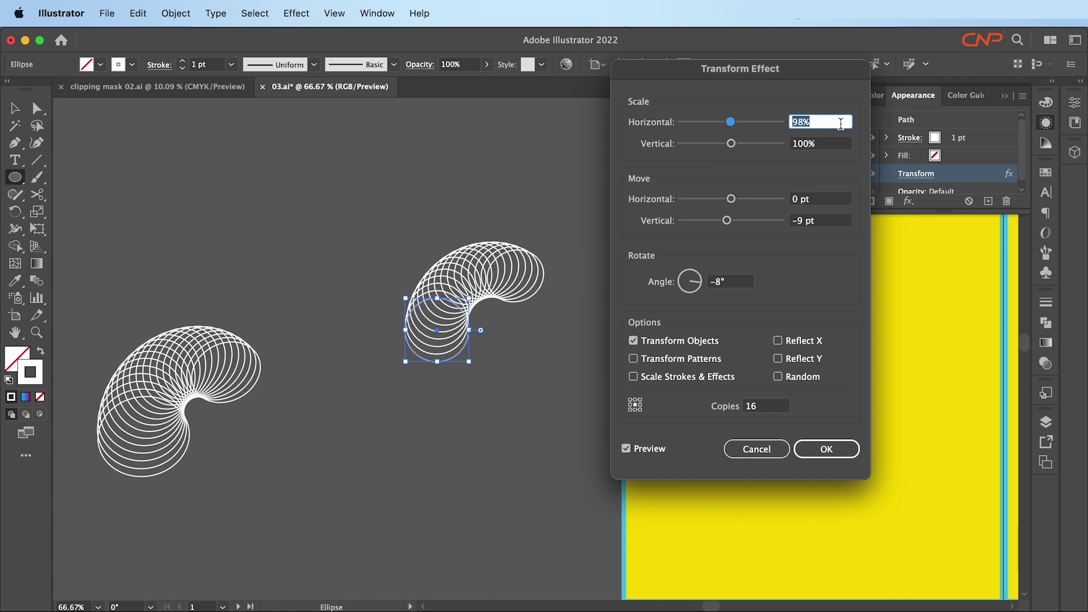
Set both the vertical and horizontal scale of the coil's copies to 99%
key(Tab)
key(Down)
key(Down)
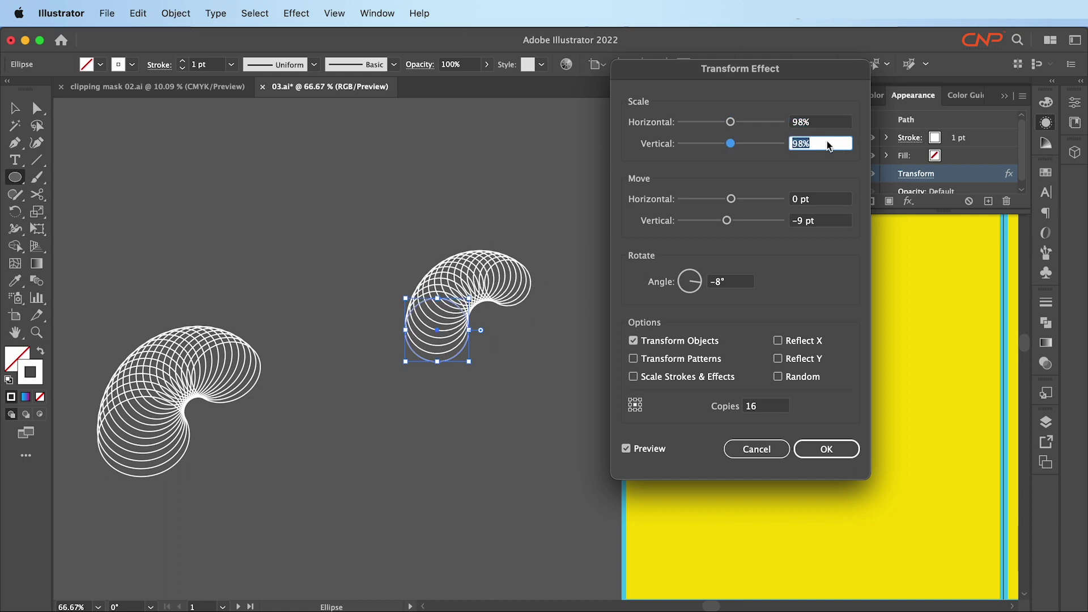
key(Up)
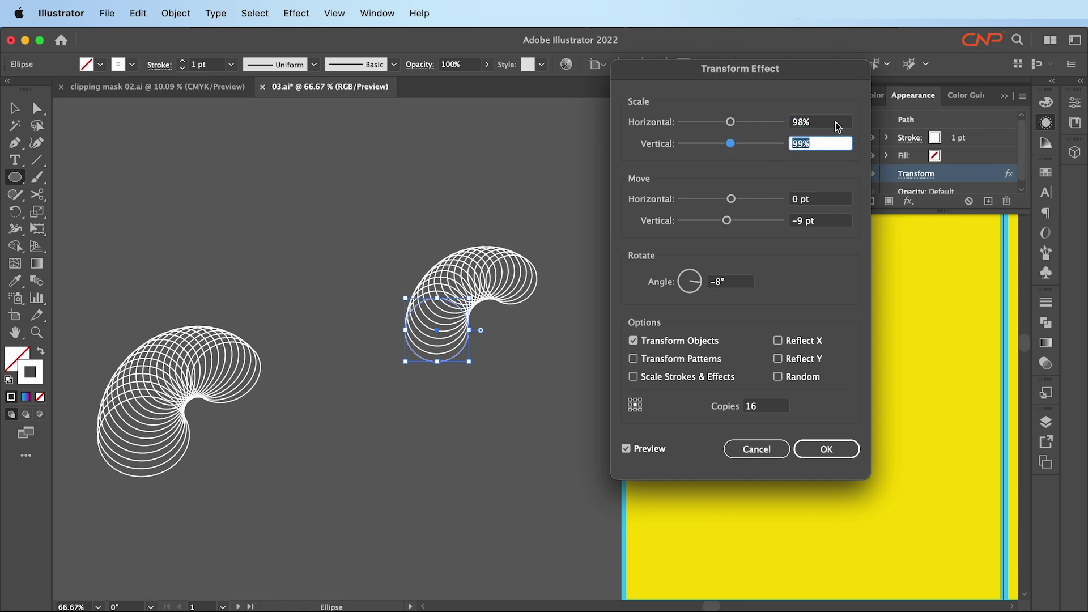
key(shift+Tab)
key(Up)
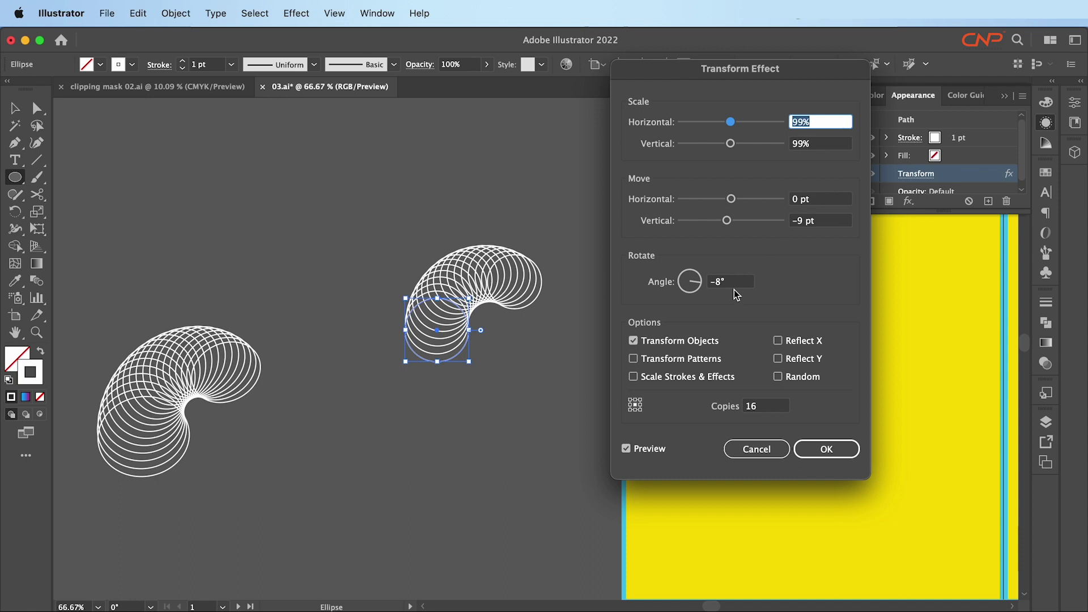
Apply the edited Transform effect to the circle coil
click(826, 449)
key(v)
drag(471, 331, 459, 304)
scroll(483, 312, down, 1)
scroll(459, 304, up, 1)
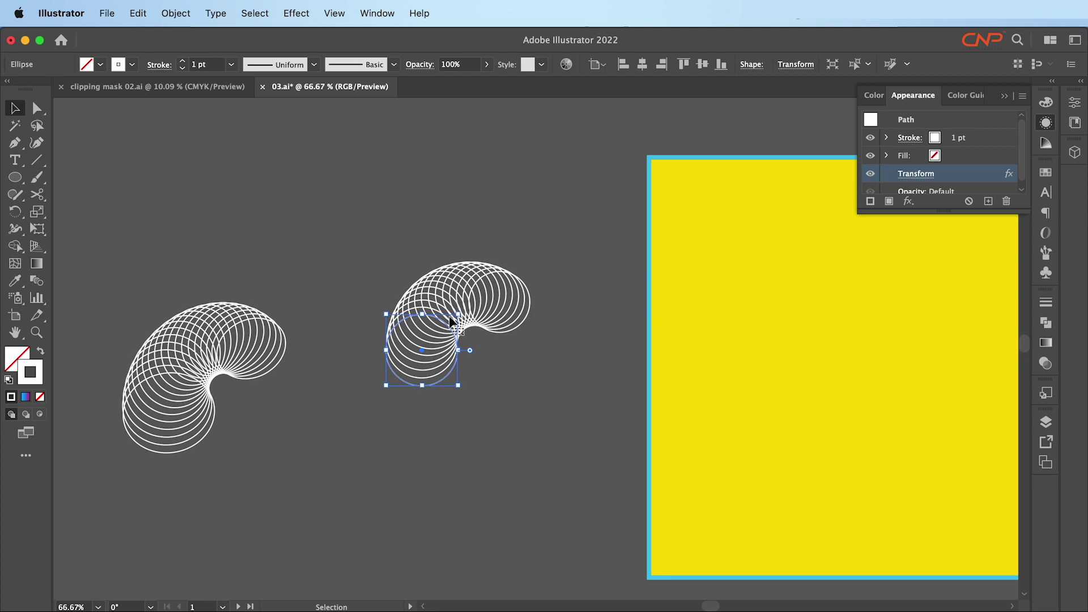
scroll(372, 343, right, 5)
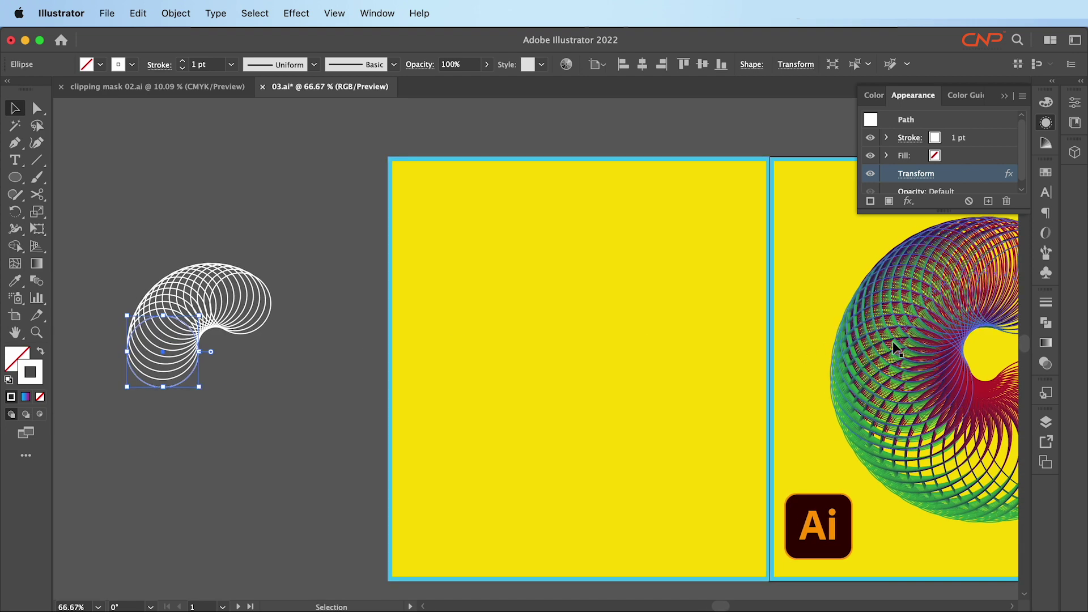
scroll(623, 351, left, 3)
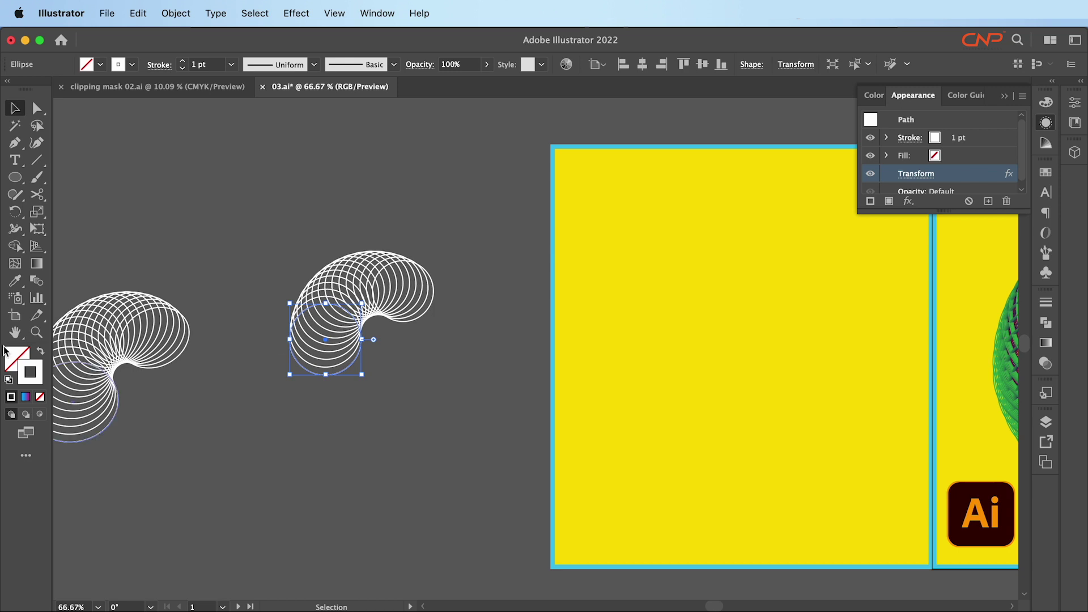
Apply the blue-to-magenta gradient to the coil's stroke and shift its midpoint to about 49%
click(25, 397)
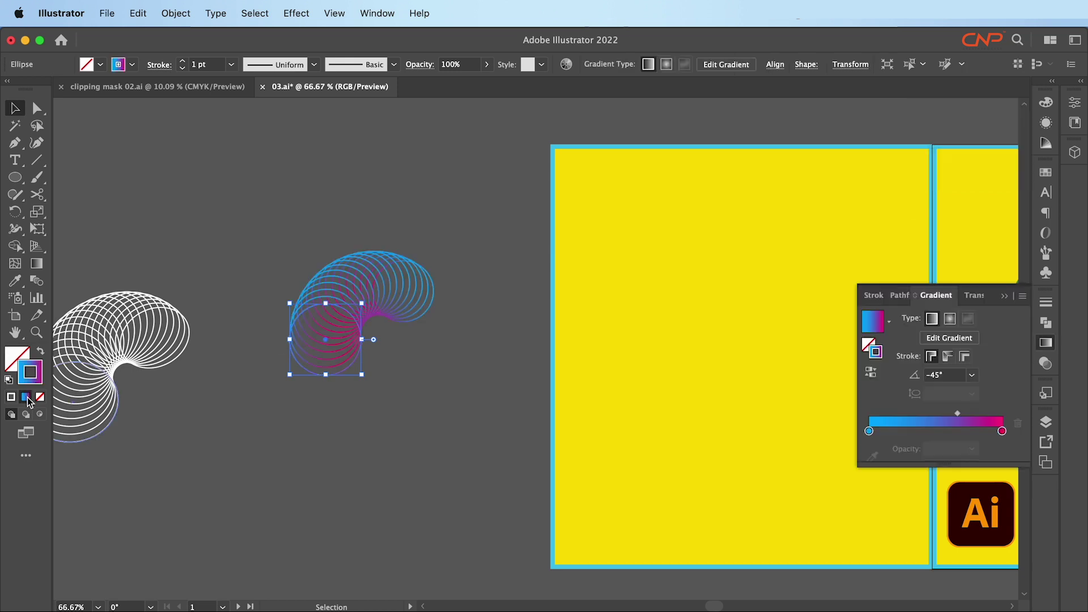
drag(958, 413, 935, 416)
click(530, 326)
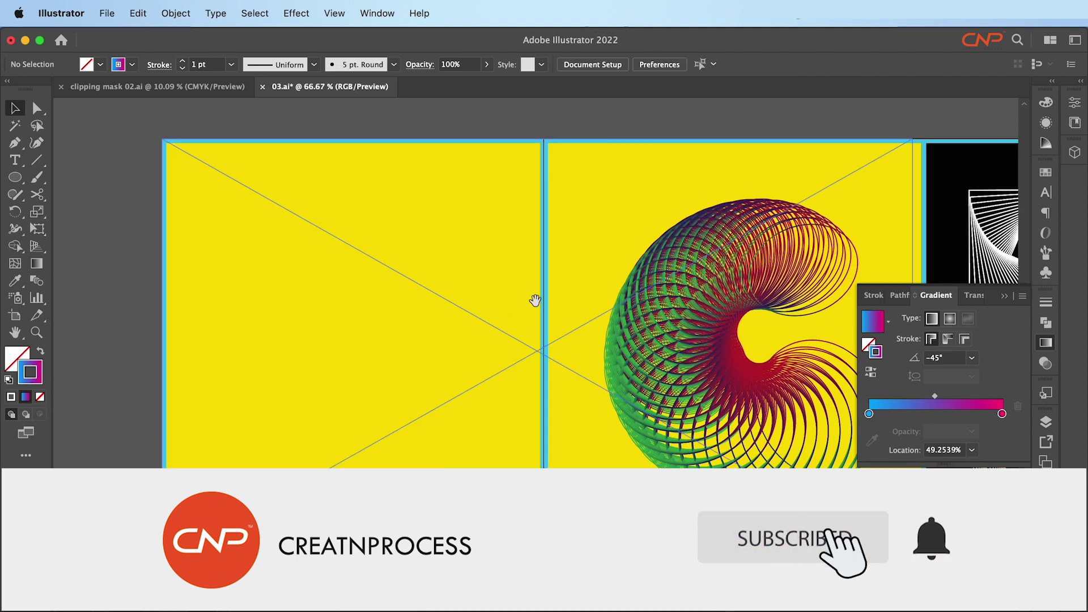
scroll(535, 299, right, 3)
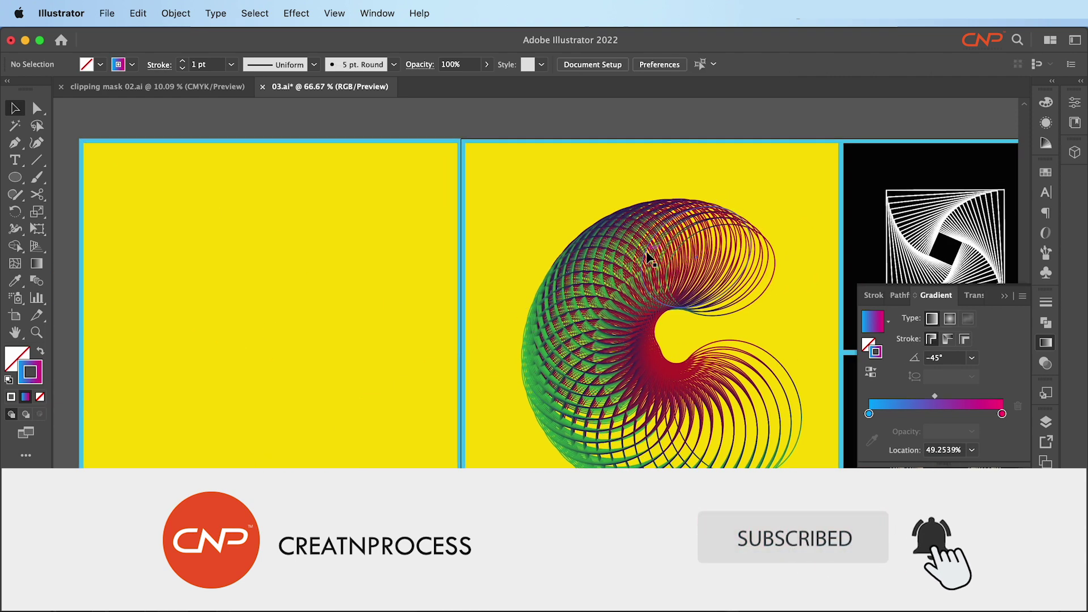
Copy the green, navy and red gradient stroke of the reference spiral onto the coil with the Eyedropper tool
click(683, 261)
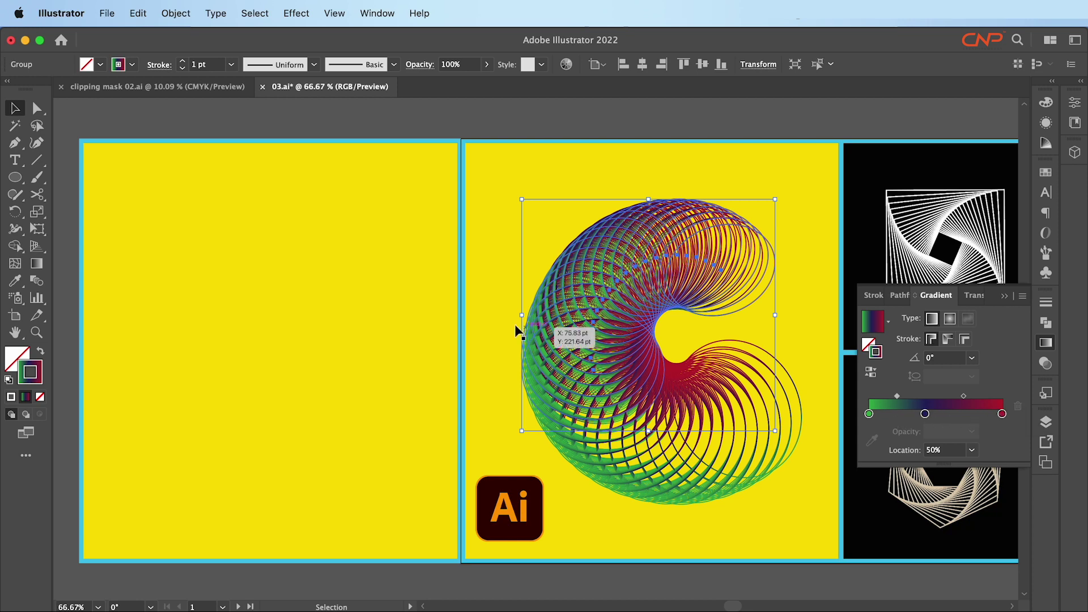
scroll(515, 326, down, 2)
drag(349, 287, 403, 277)
click(268, 302)
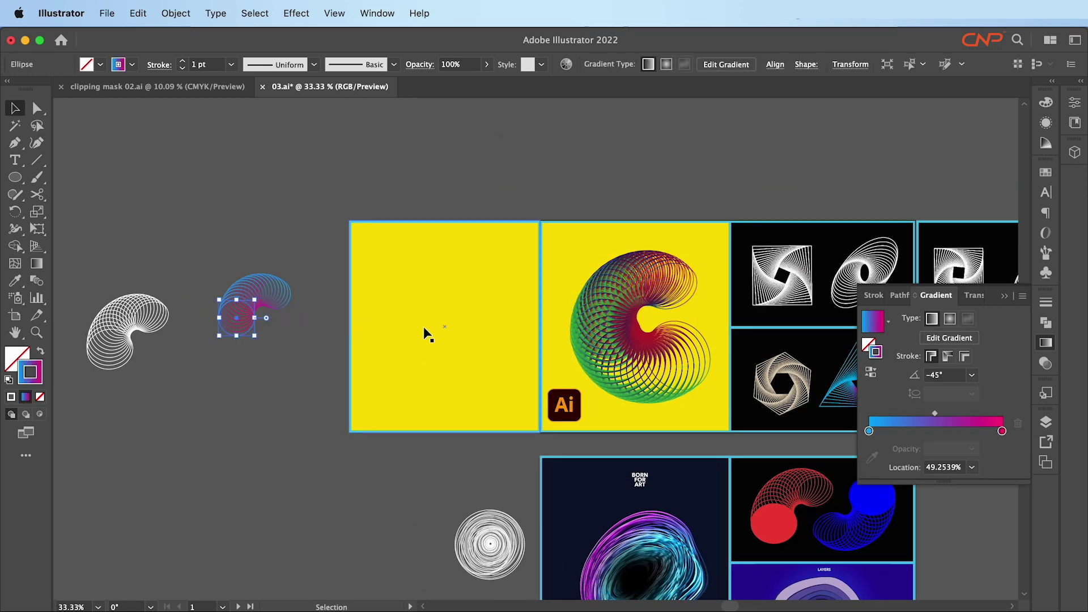
key(i)
click(615, 304)
key(v)
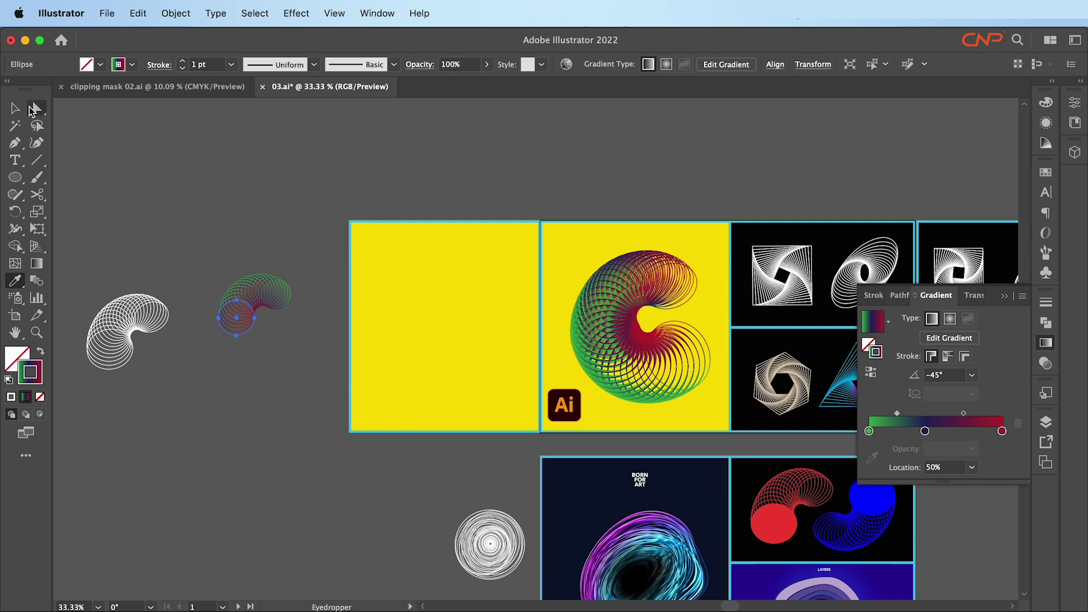
Examine the hex colour values of the three stops in the coil's stroke gradient
click(126, 154)
scroll(227, 295, up, 4)
click(381, 299)
scroll(493, 311, right, 3)
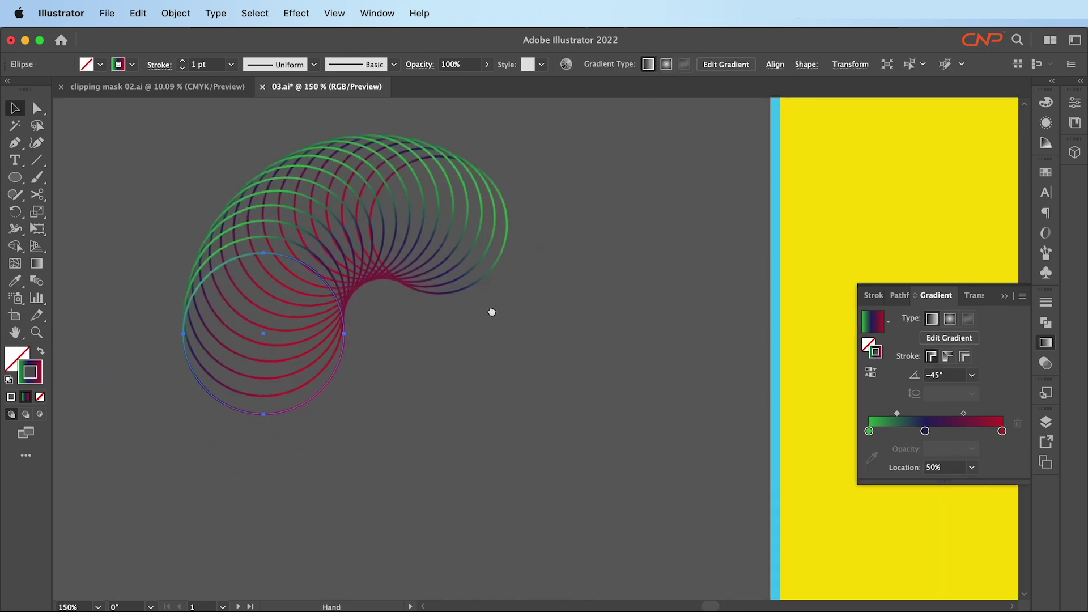
click(869, 431)
double_click(869, 432)
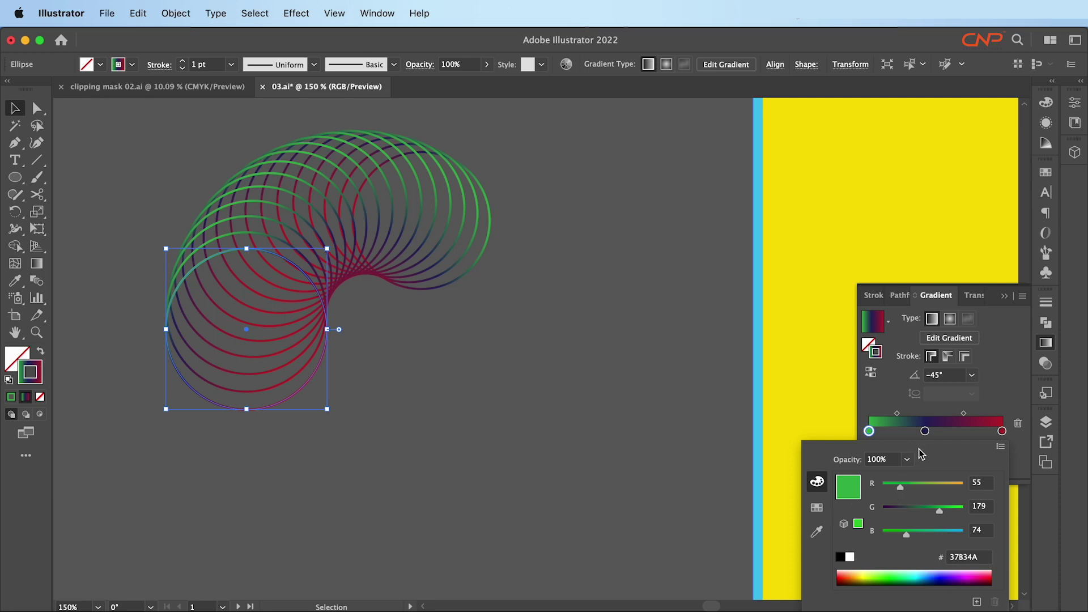
click(819, 511)
click(824, 485)
click(952, 558)
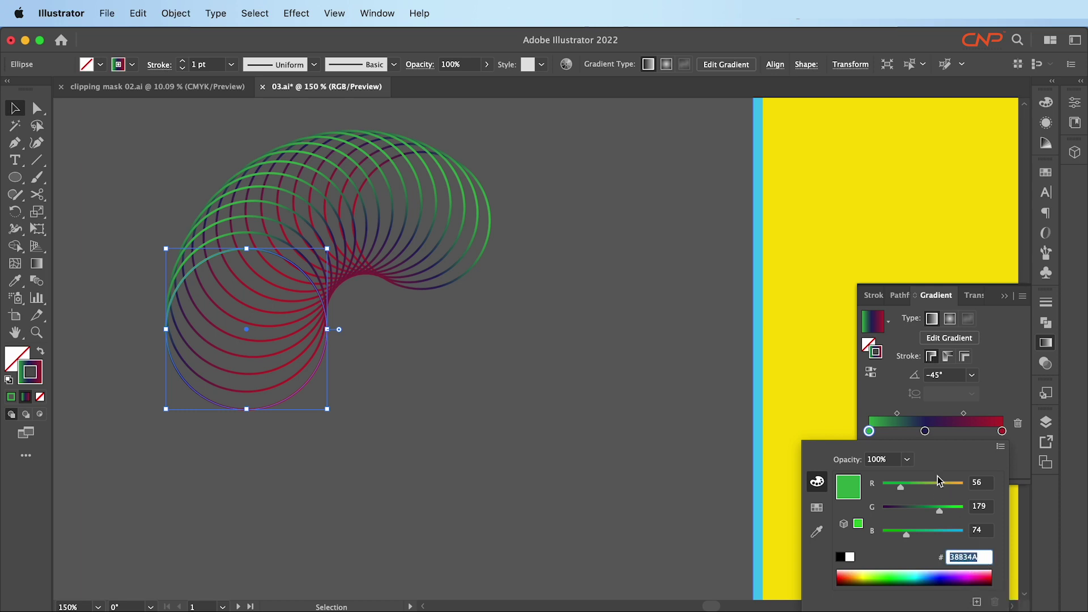
double_click(925, 431)
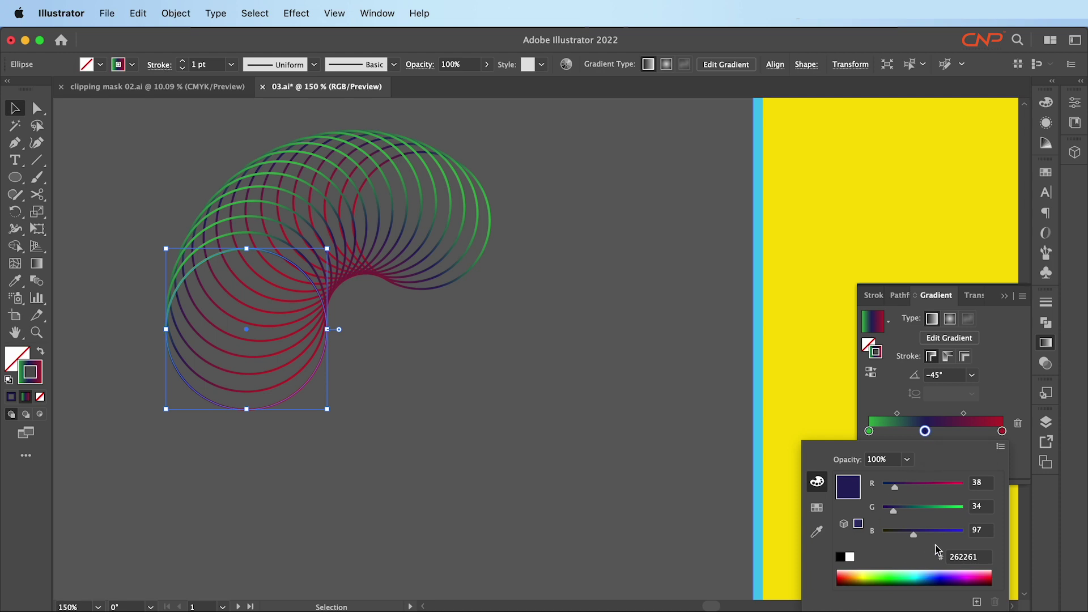
click(1003, 433)
double_click(1004, 432)
click(981, 560)
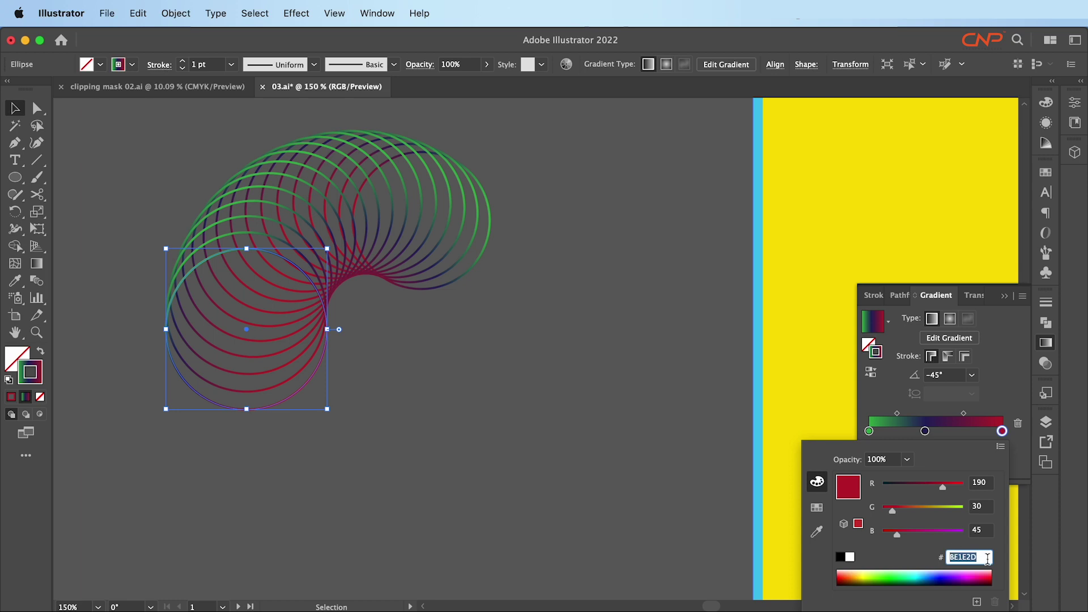
click(998, 400)
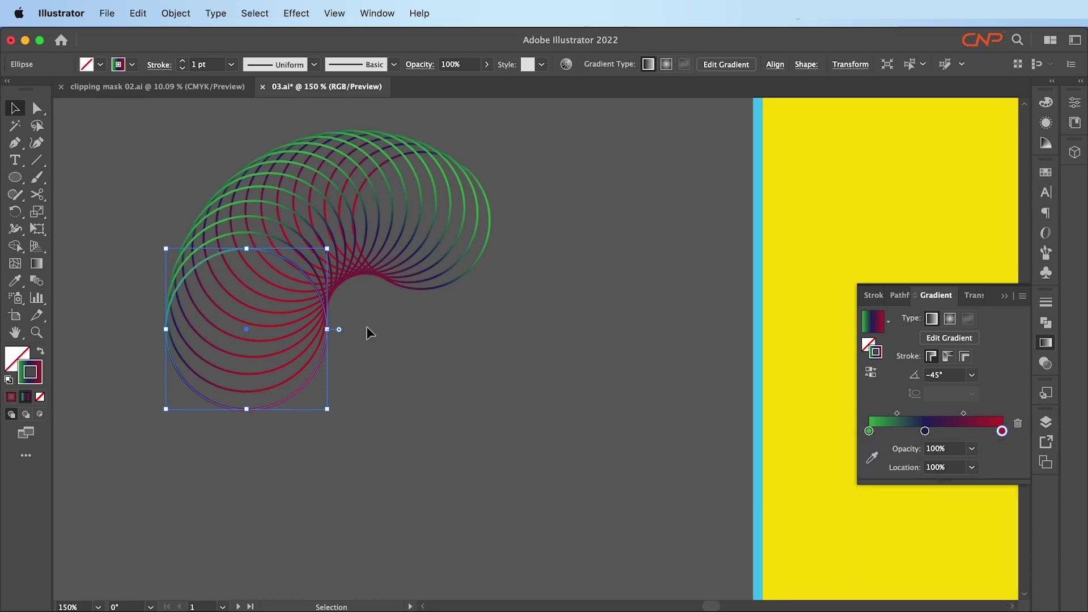
Place a copy of the gradient coil on the empty yellow artboard
scroll(368, 333, down, 2)
scroll(340, 333, up, 2)
drag(271, 292, 456, 360)
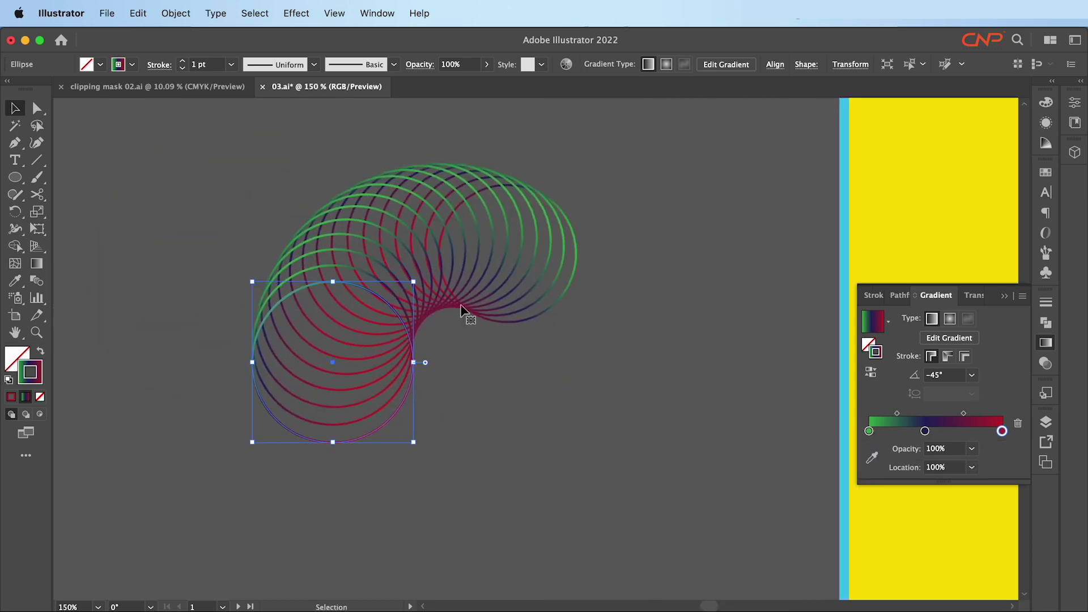
scroll(505, 341, down, 4)
drag(532, 384, 461, 314)
click(412, 314)
click(378, 301)
scroll(514, 279, up, 2)
scroll(512, 309, down, 1)
Expand the appearance of the copied coil, then enlarge and reposition it on the yellow artboard
click(255, 13)
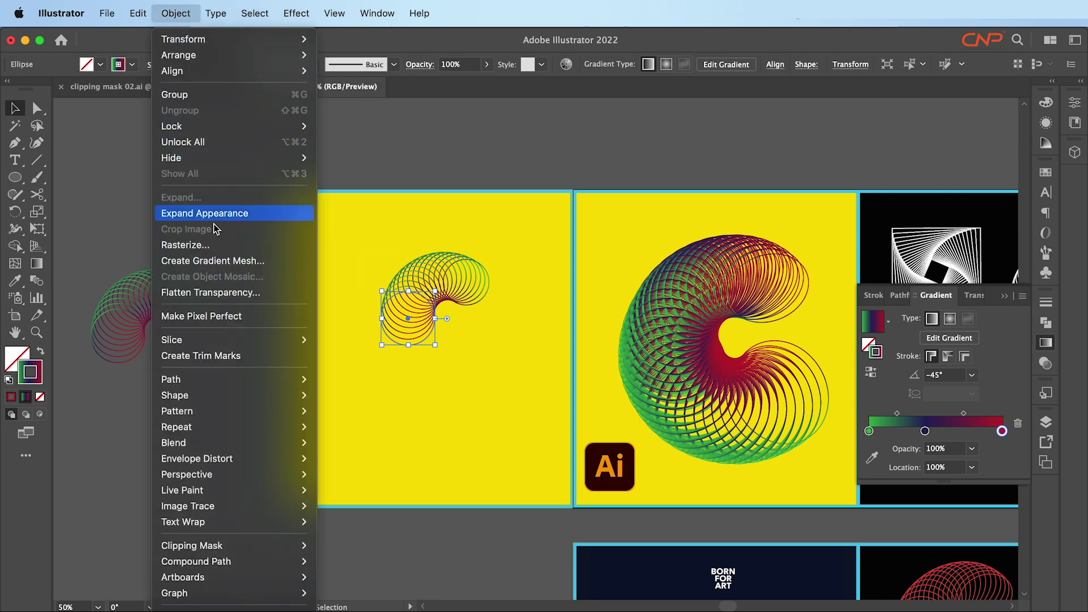
click(204, 213)
drag(491, 344, 515, 377)
drag(476, 295, 465, 323)
scroll(466, 323, up, 1)
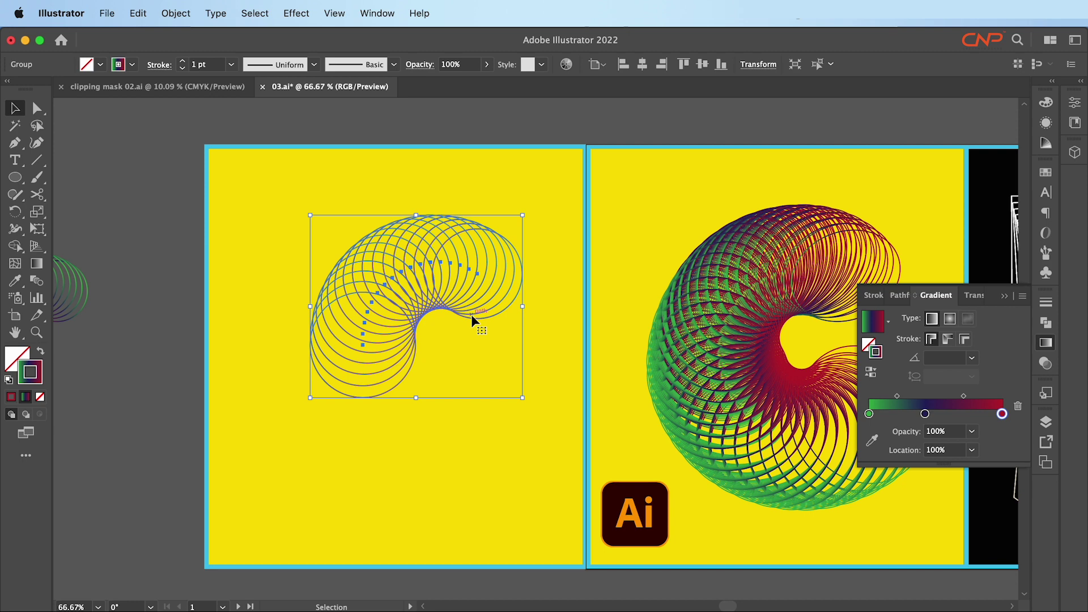
Start a Transform effect on the expanded coil with preview on and set its rotation angle to 2°
click(306, 13)
mouse_move(364, 124)
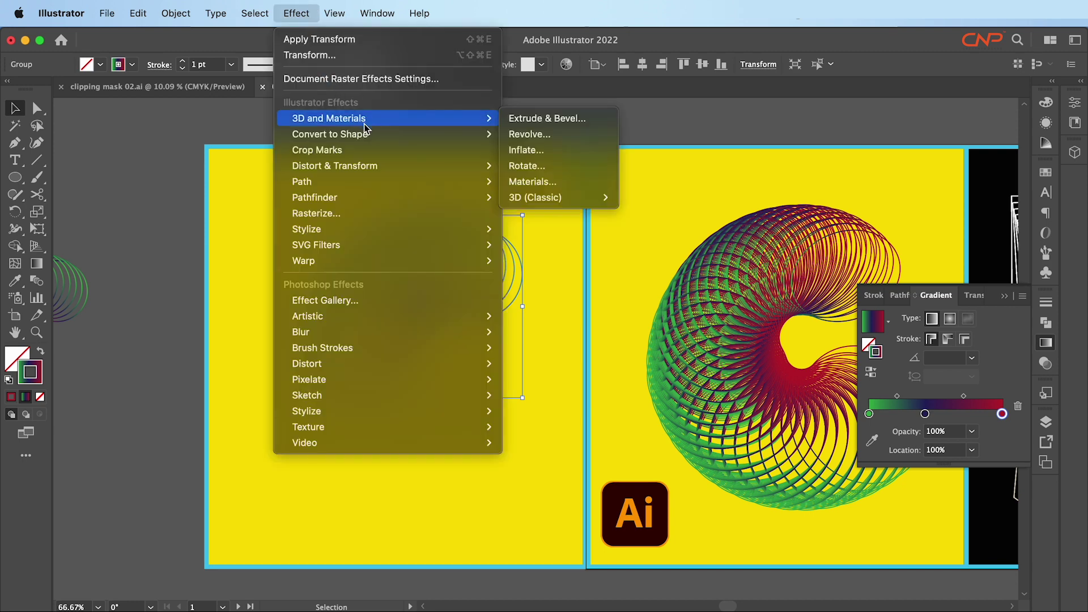
mouse_move(398, 166)
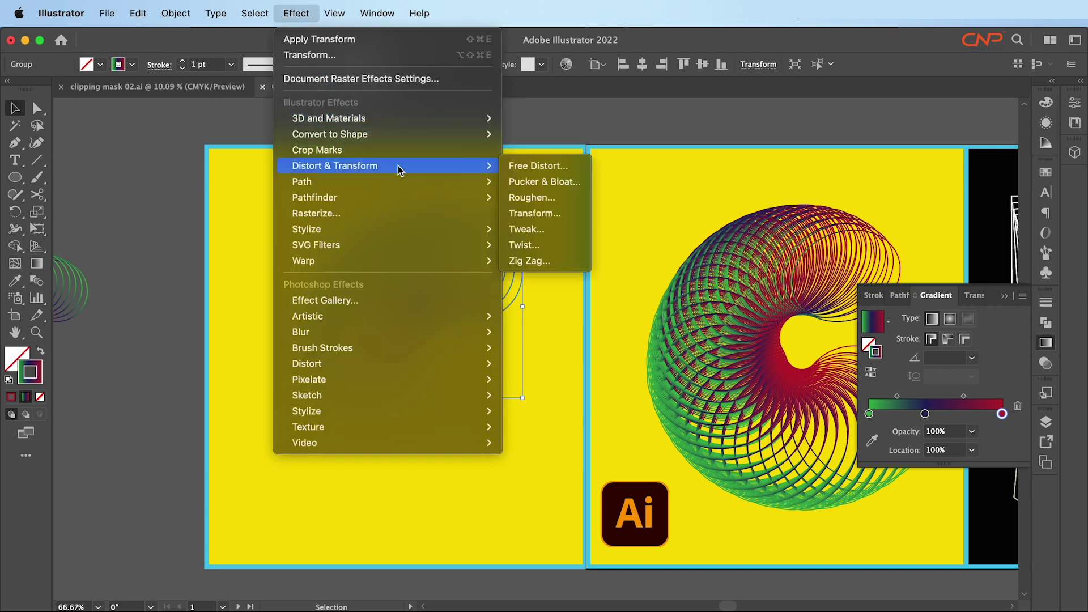
click(535, 214)
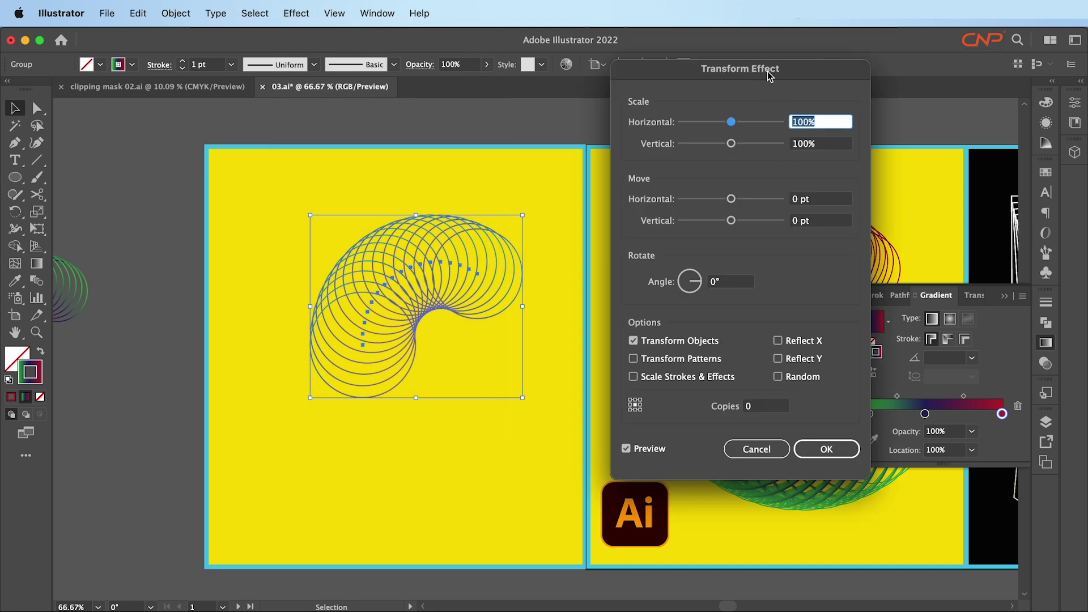
drag(770, 76, 200, 129)
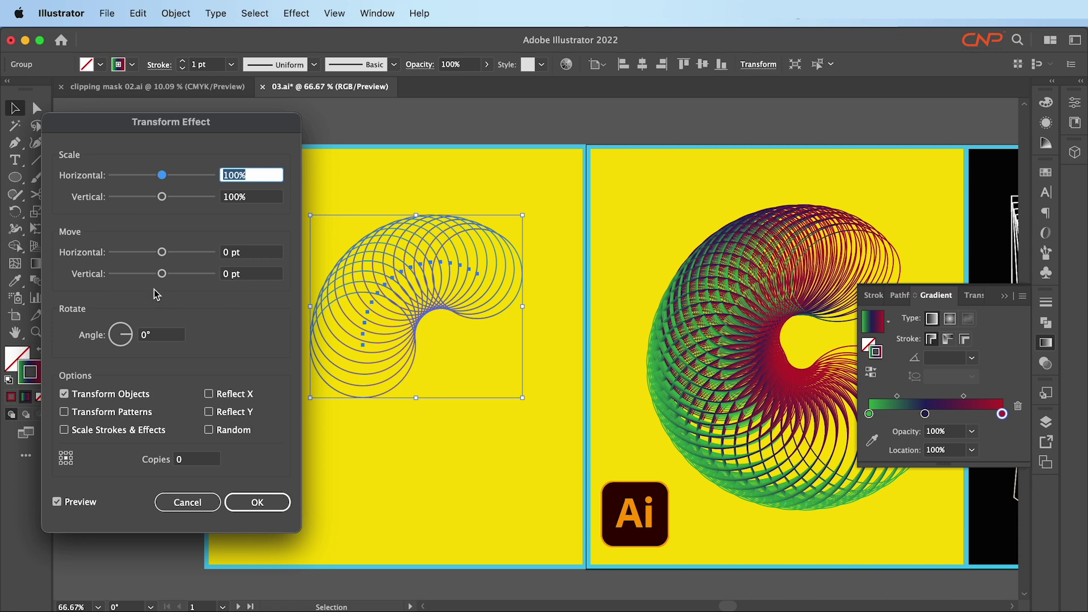
click(162, 334)
key(Up)
key(Up)
key(Up)
key(Up)
key(Up)
key(Up)
key(Up)
key(Up)
key(Up)
key(Up)
key(Up)
key(Up)
key(Up)
key(Up)
key(Up)
key(Up)
key(Up)
key(Up)
key(Up)
key(Up)
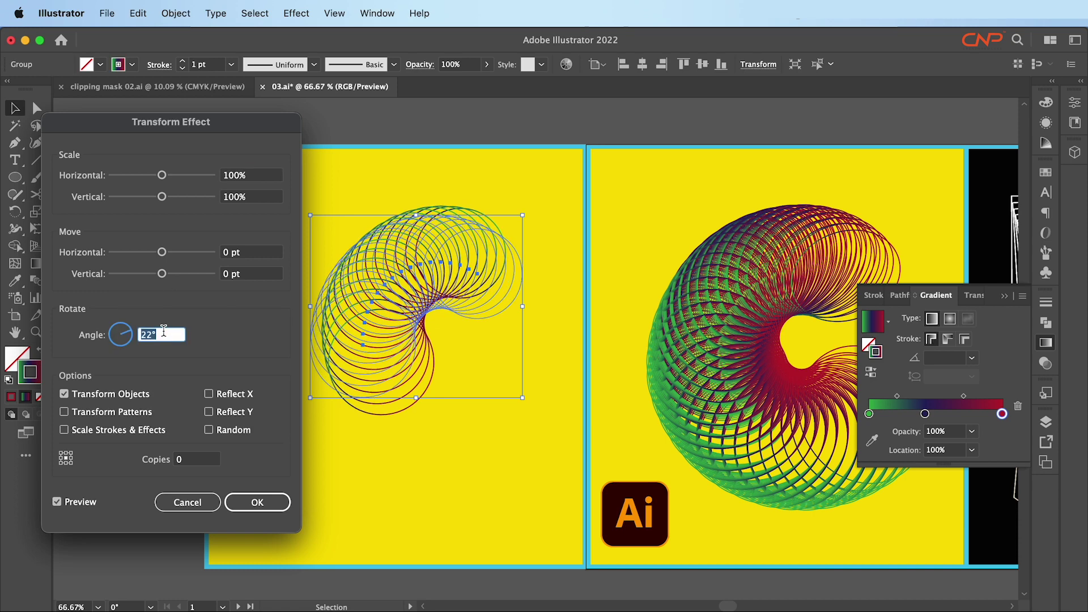
key(Down)
key(Down)
key(Down)
key(Down)
key(Down)
key(Down)
key(Down)
key(Down)
key(Down)
key(Down)
key(Down)
key(Down)
key(Down)
key(Down)
key(Down)
key(Down)
key(Down)
key(Down)
key(Down)
key(Down)
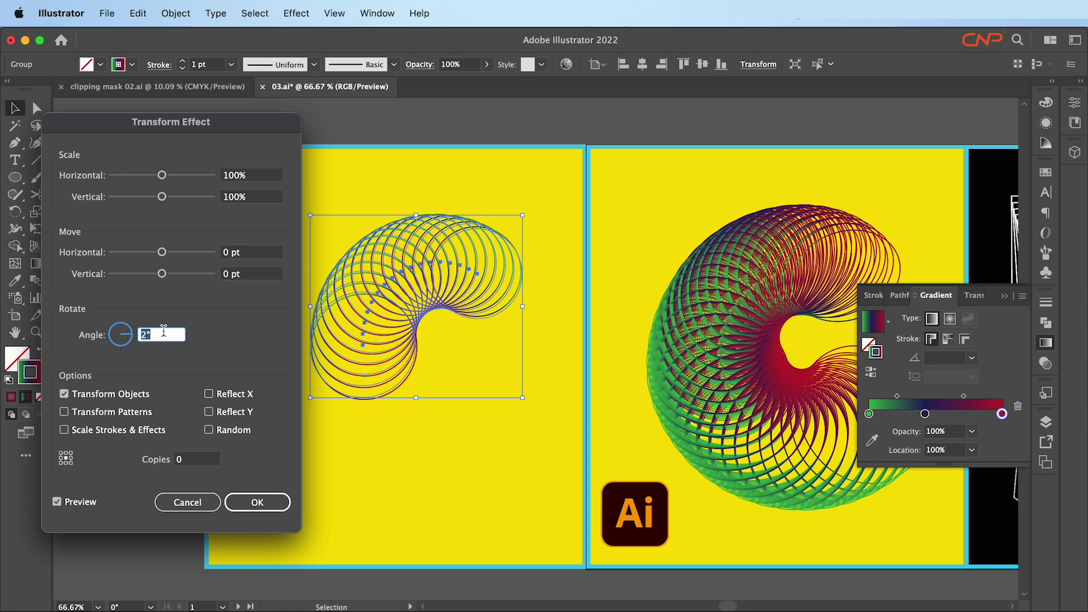
Set the number of copies in the coil's Transform effect to 6
click(190, 460)
key(Up)
key(Up)
key(Up)
key(Up)
key(Up)
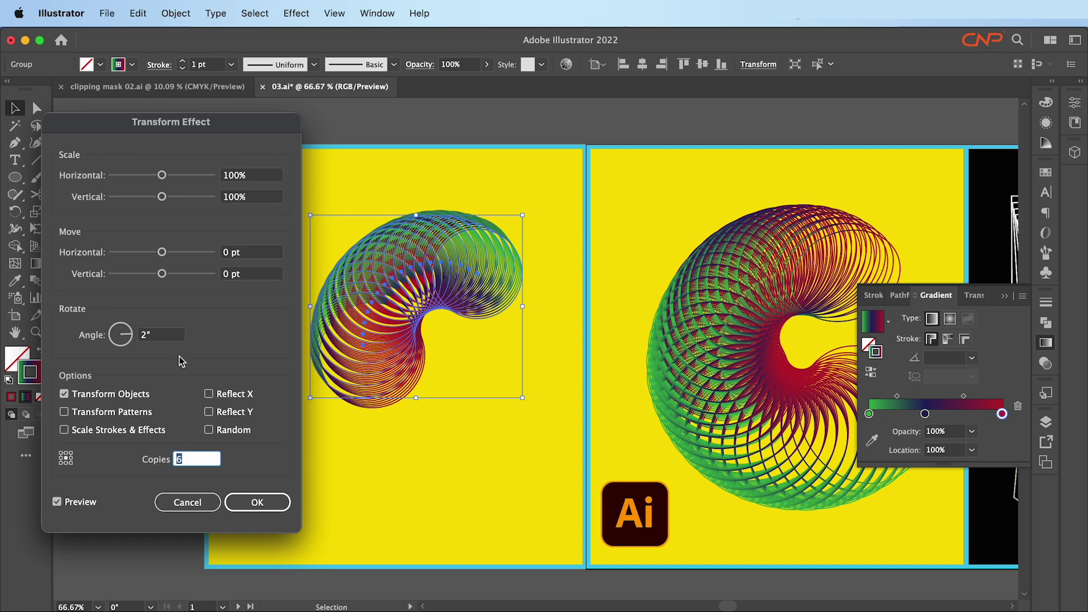
Set the rotation angle of the coil's copies to 18°
click(170, 334)
key(Up)
key(Up)
key(Up)
key(Up)
key(Up)
key(Up)
key(Up)
key(Up)
key(Up)
key(Up)
key(Up)
key(Up)
key(Up)
key(Up)
key(Up)
key(Up)
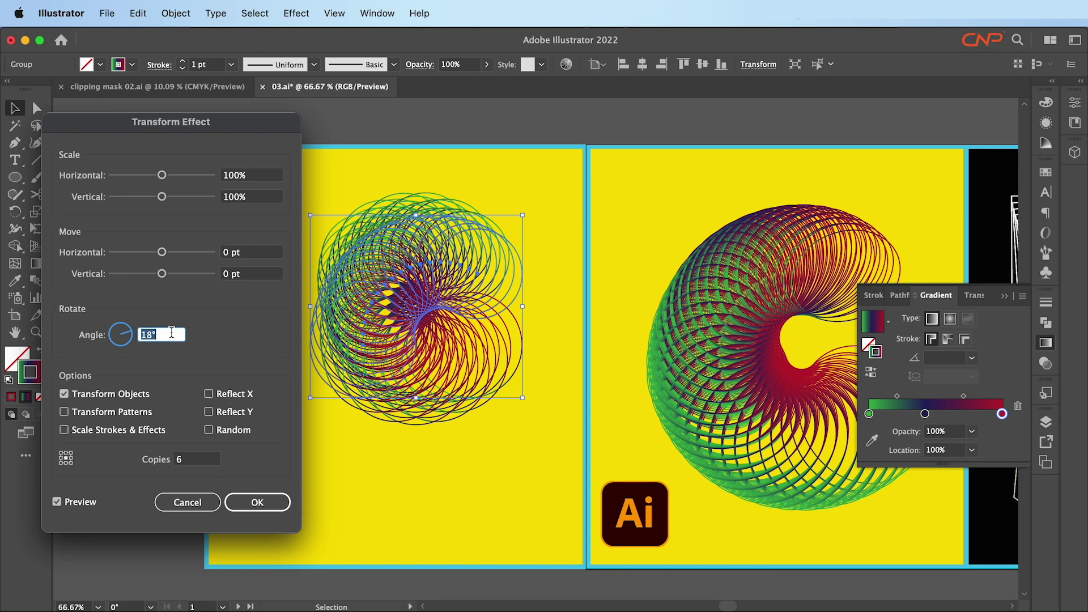
click(204, 462)
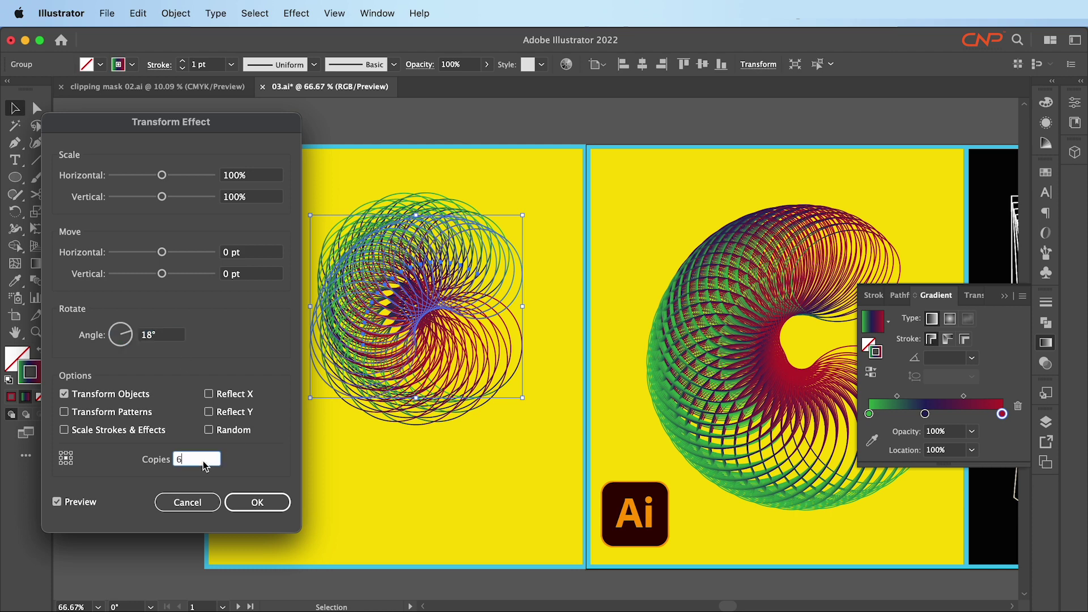
Set the vertical move of the coil's copies to 5 pt and the horizontal move to -5 pt
click(257, 258)
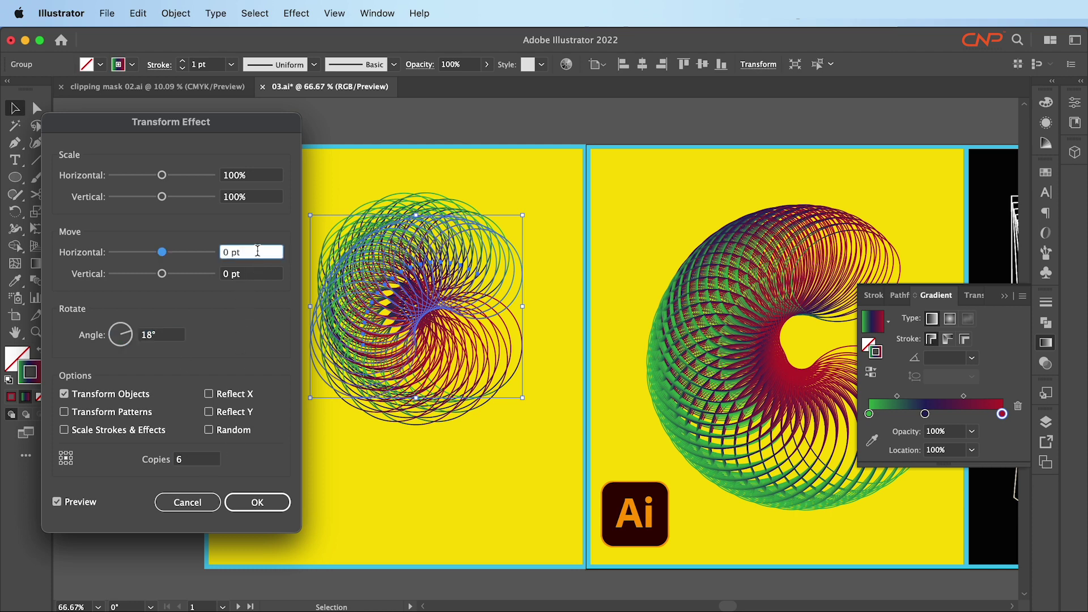
click(245, 276)
scroll(253, 275, down, 4)
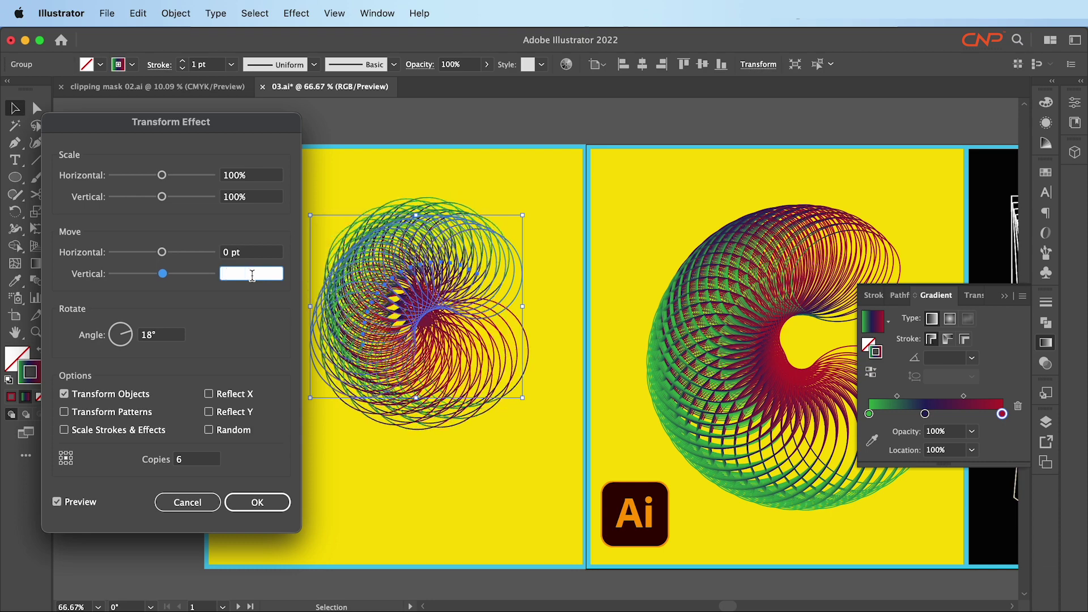
scroll(253, 275, up, 20)
scroll(253, 276, down, 10)
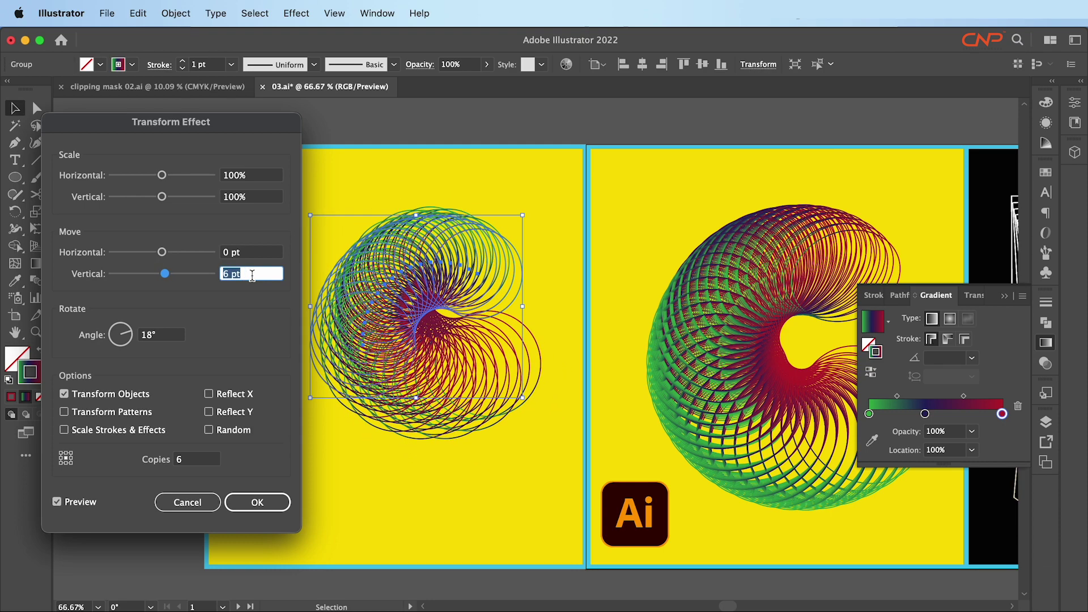
scroll(253, 277, down, 1)
click(267, 253)
scroll(266, 253, down, 7)
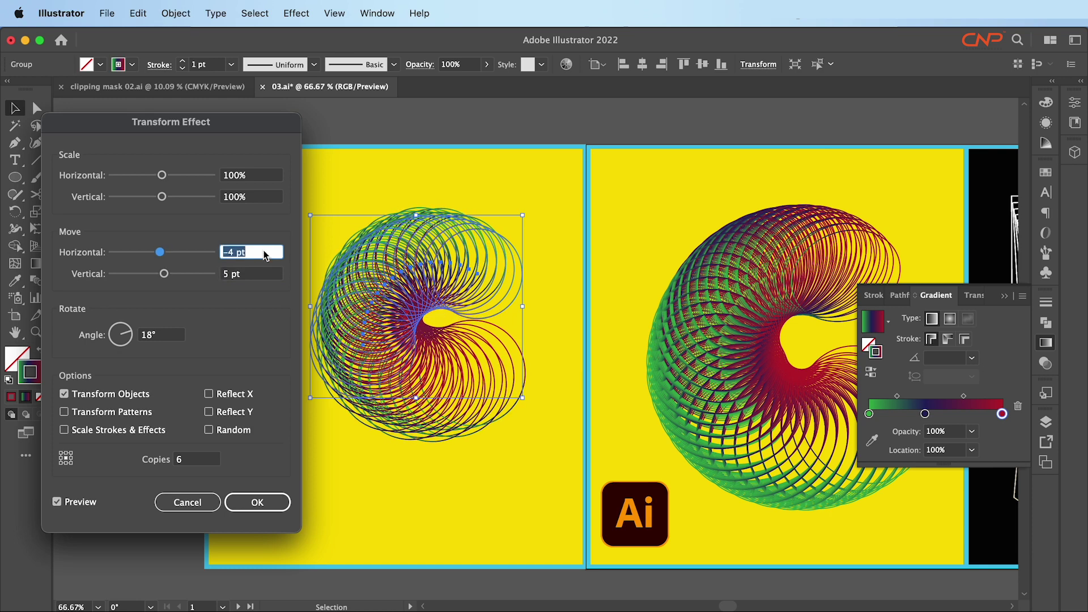
scroll(266, 254, up, 1)
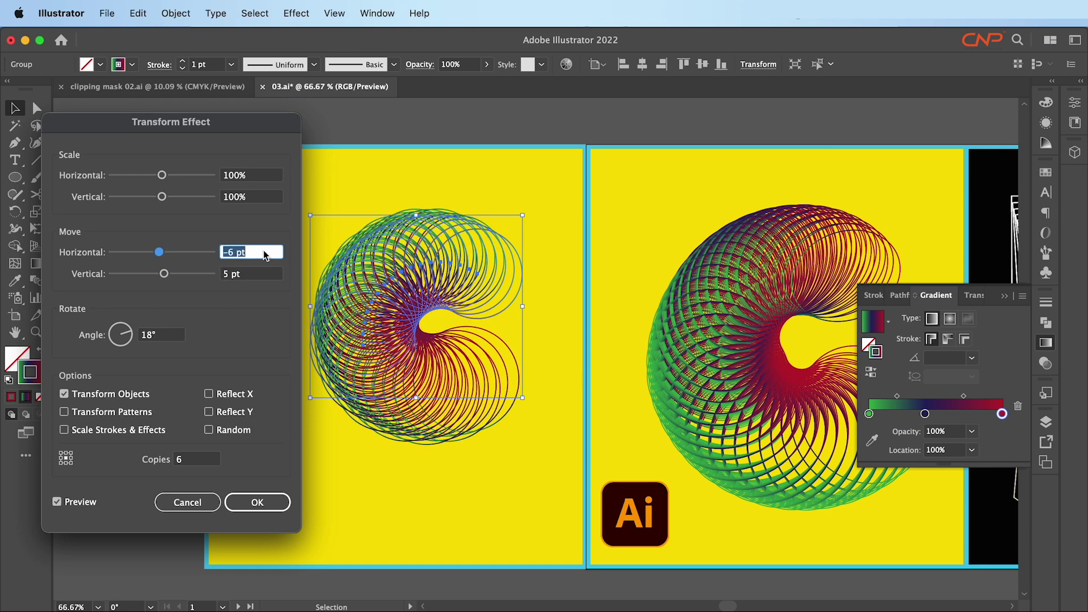
scroll(266, 256, up, 1)
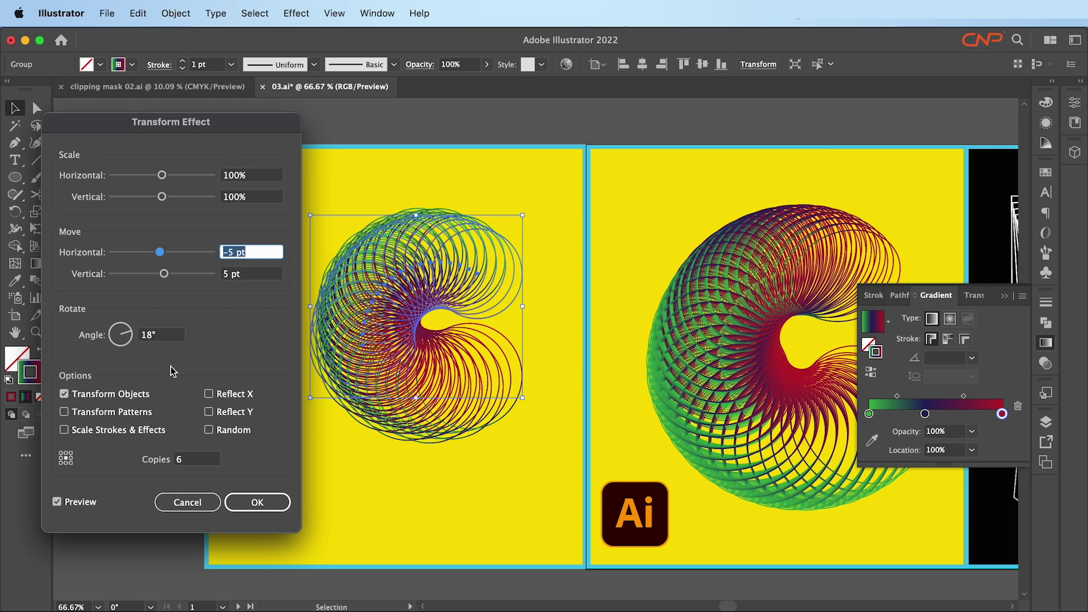
Set the rotation angle of the coil's copies to 8°
click(164, 336)
scroll(165, 336, down, 5)
scroll(165, 335, down, 4)
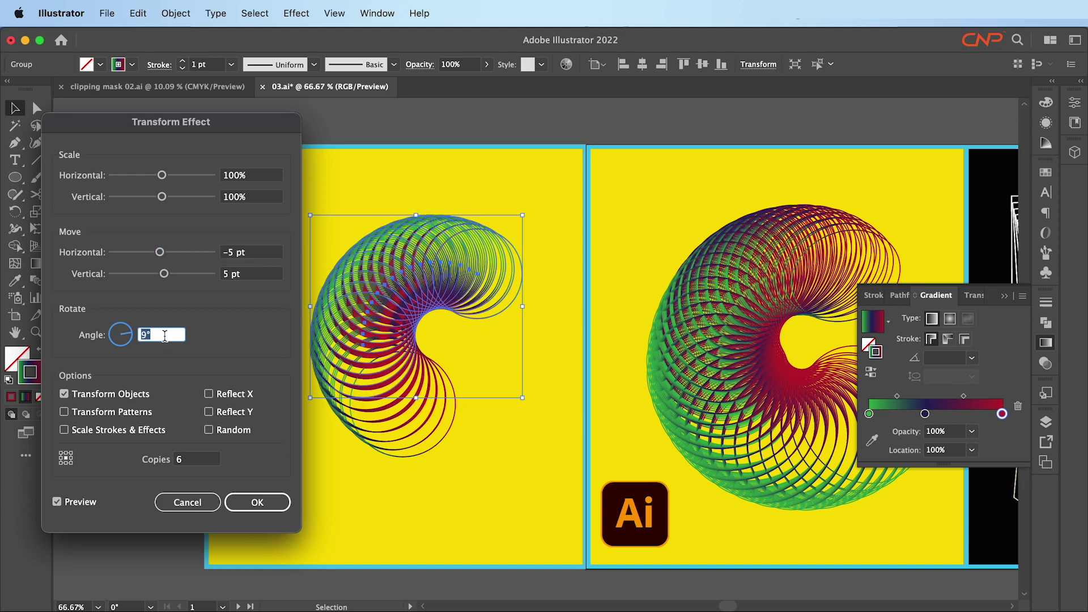
scroll(165, 336, down, 1)
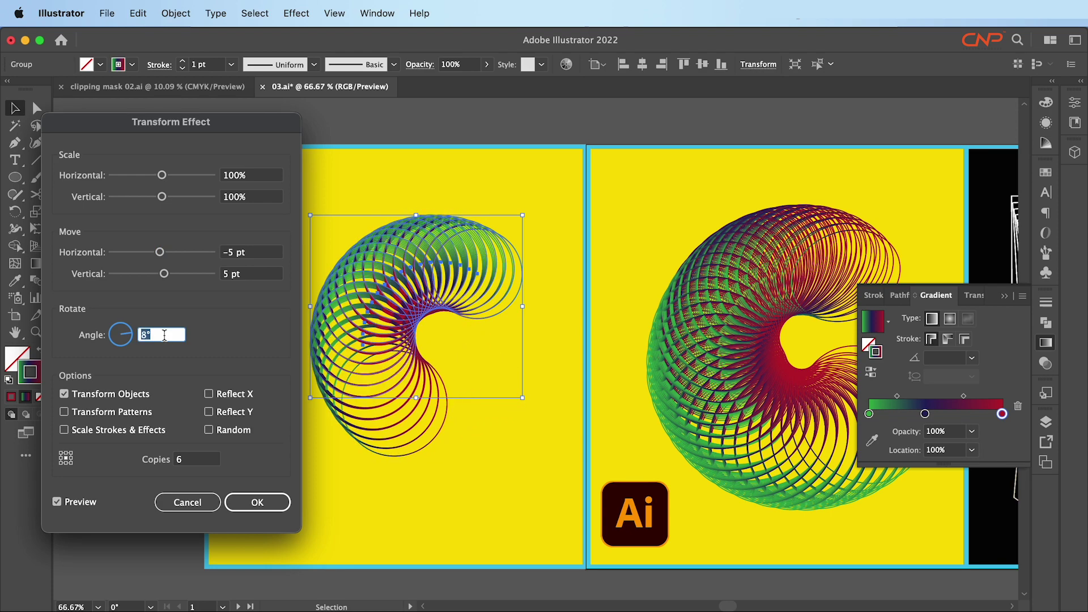
Set the rotation angle of the coil's copies to 13° and the number of copies to 15
scroll(165, 336, up, 15)
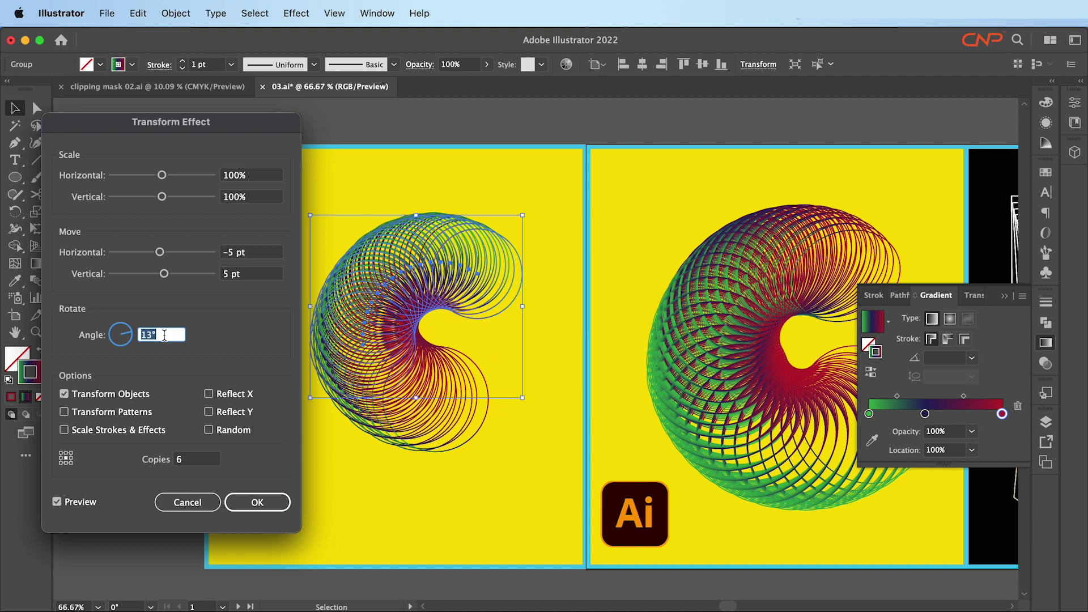
scroll(164, 336, down, 10)
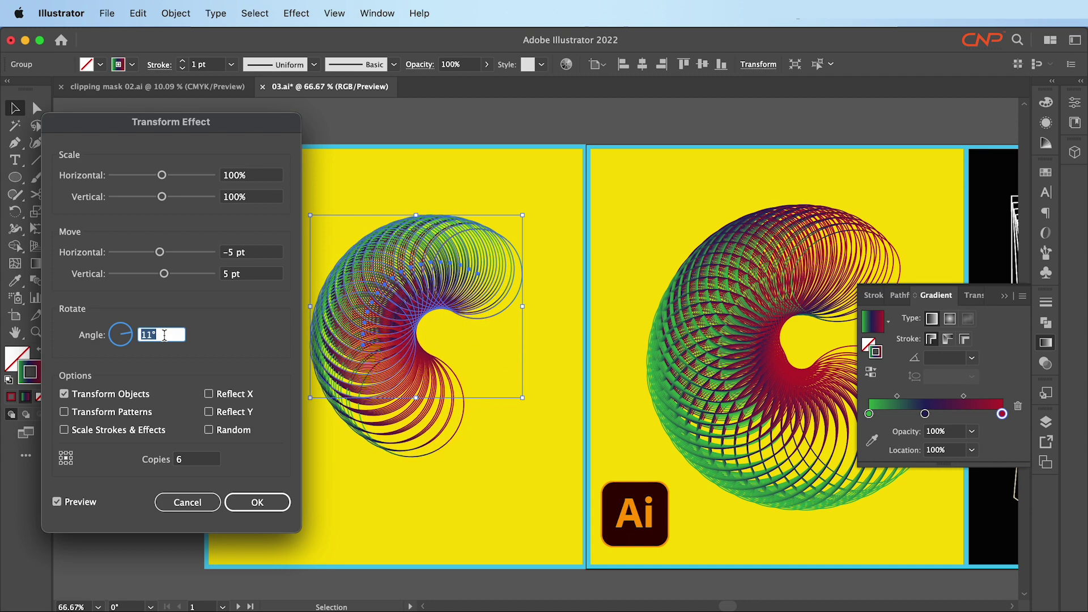
click(191, 460)
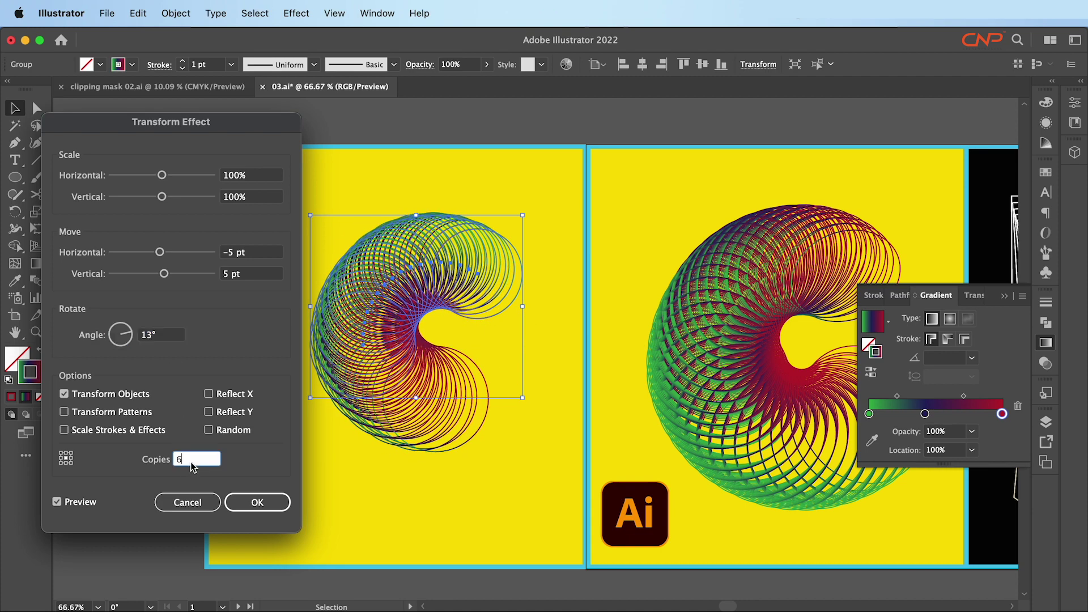
scroll(191, 460, up, 7)
scroll(191, 460, up, 2)
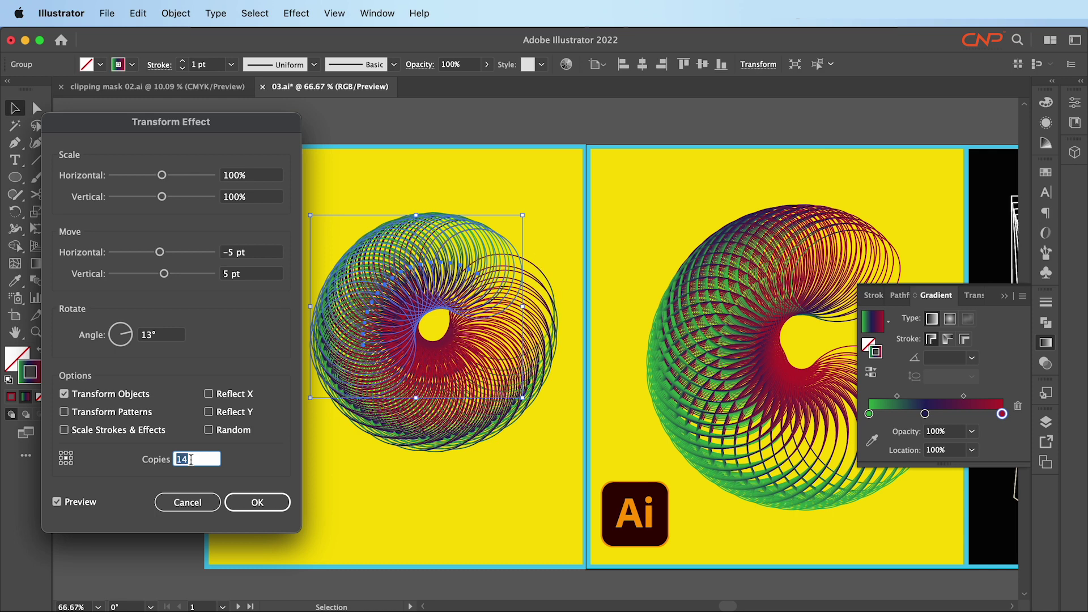
Set the copies' rotation angle to 8° and horizontal move to -4 pt, and apply the Transform effect
click(168, 337)
scroll(167, 337, down, 3)
scroll(168, 337, down, 2)
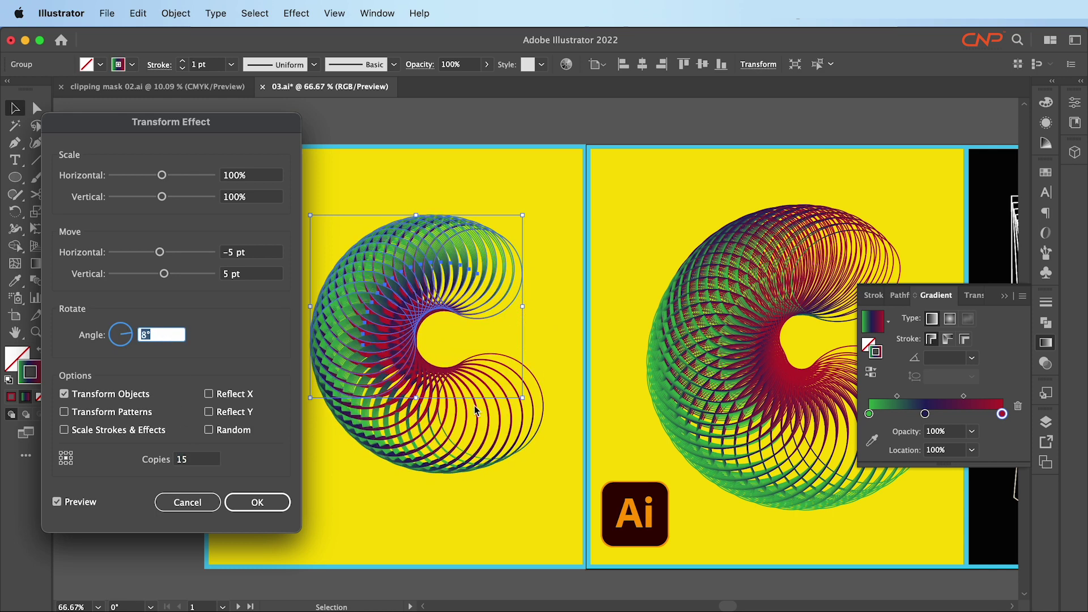
scroll(157, 338, up, 1)
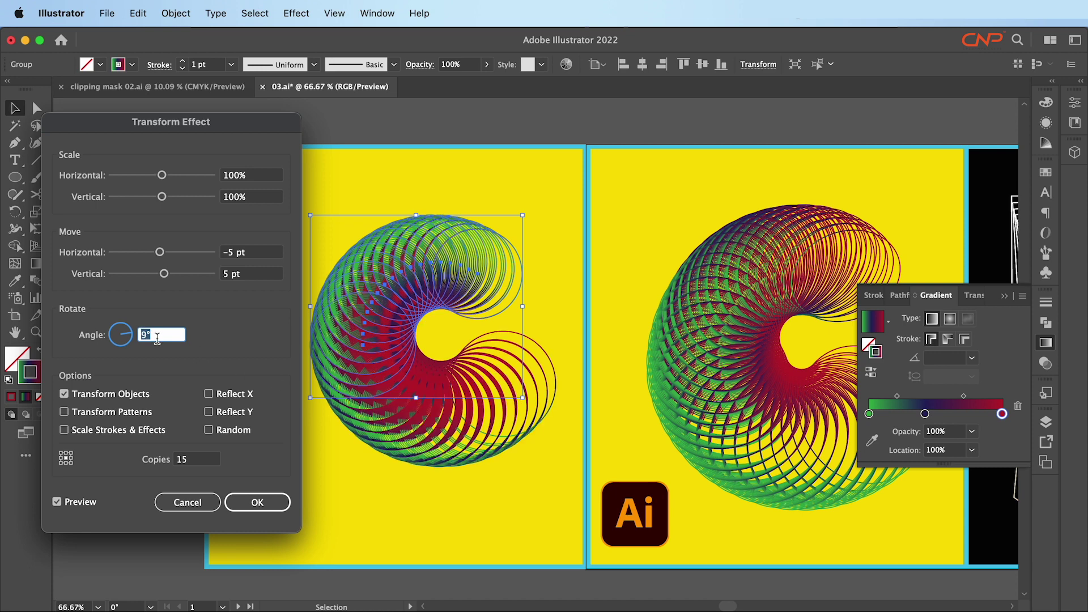
scroll(157, 339, down, 1)
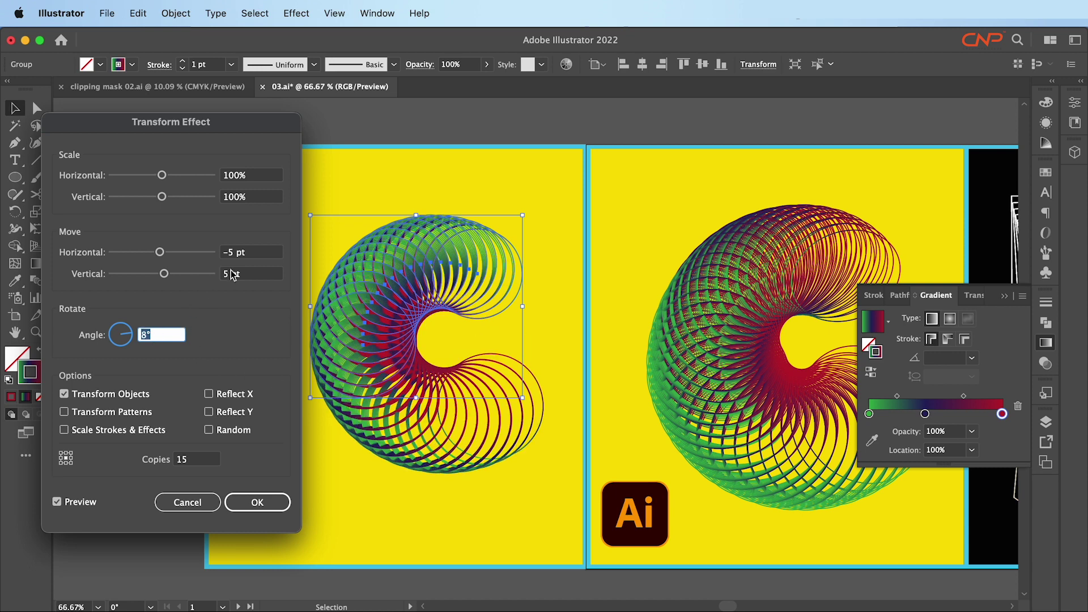
scroll(256, 258, up, 1)
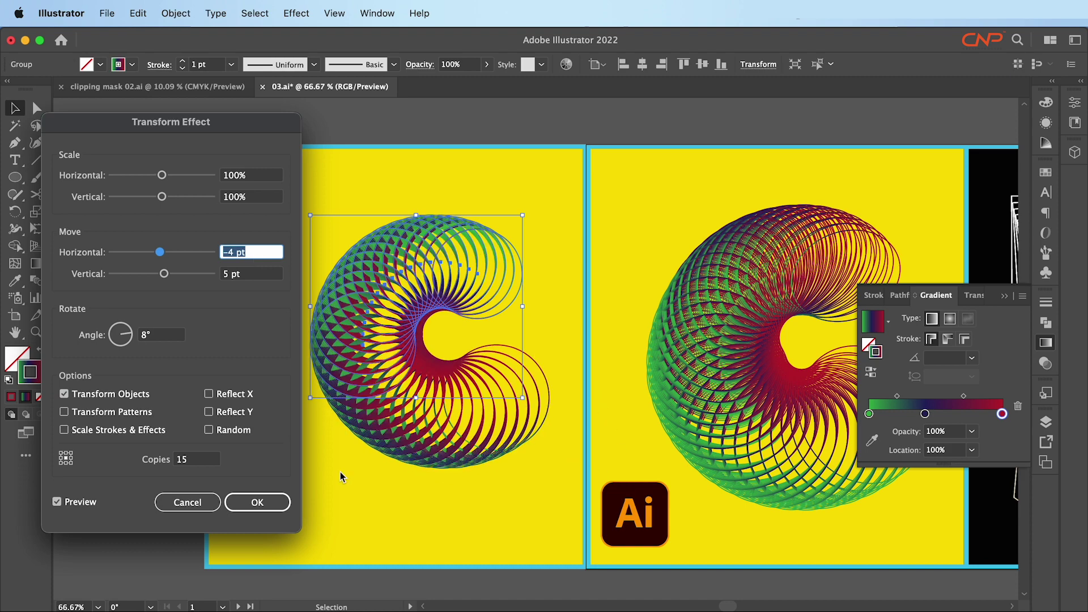
click(284, 503)
Move the C-shaped spiral down and to the left so it sits near the centre of the yellow artboard
click(434, 502)
scroll(484, 452, down, 2)
scroll(480, 419, up, 1)
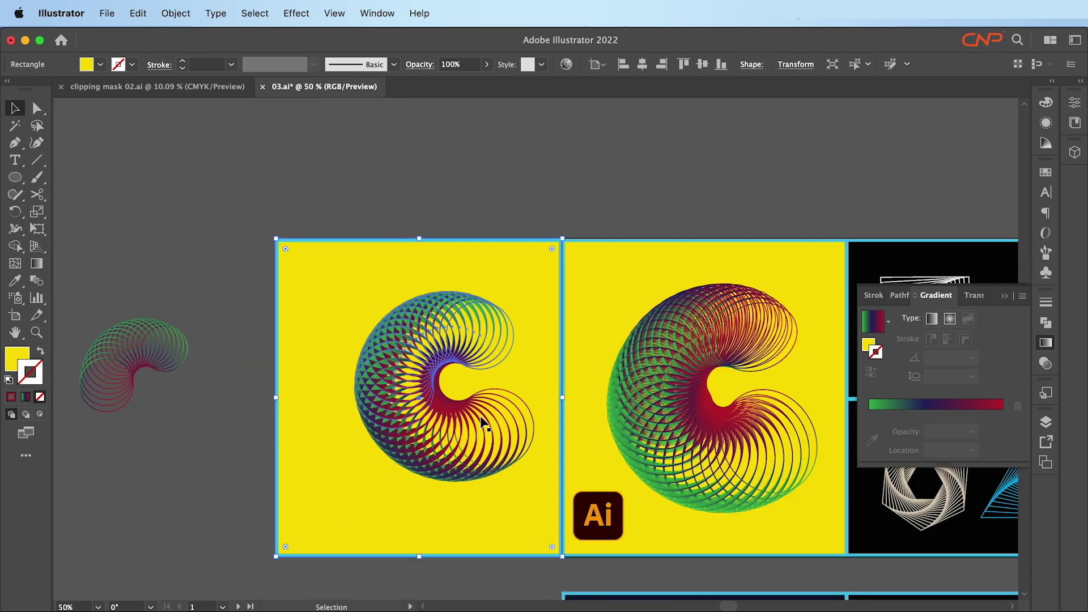
scroll(481, 422, up, 1)
click(483, 421)
drag(528, 250, 560, 244)
drag(429, 390, 399, 422)
click(134, 472)
scroll(309, 494, down, 1)
scroll(309, 493, down, 2)
scroll(442, 413, up, 1)
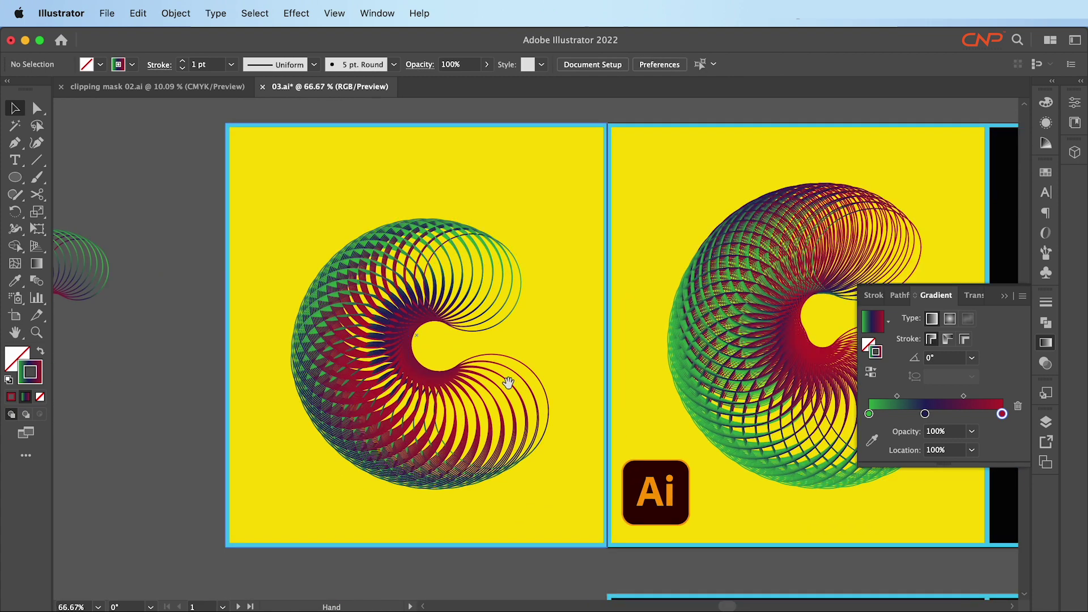
Reopen the spiral's Transform effect and set the horizontal move to -5 pt and the vertical move to 5 pt
click(448, 328)
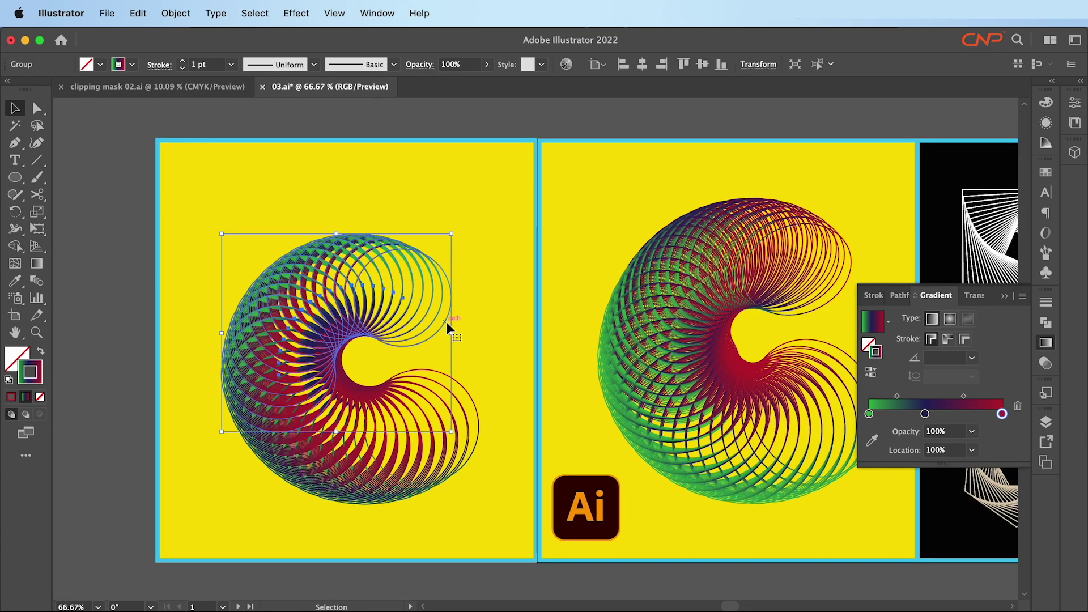
click(1046, 122)
click(925, 158)
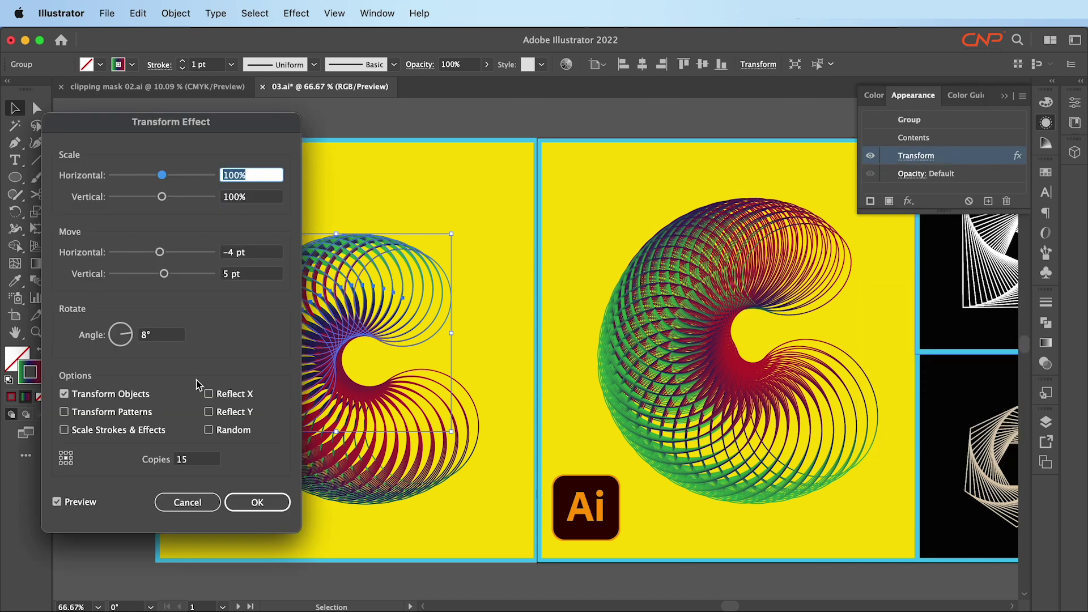
click(245, 275)
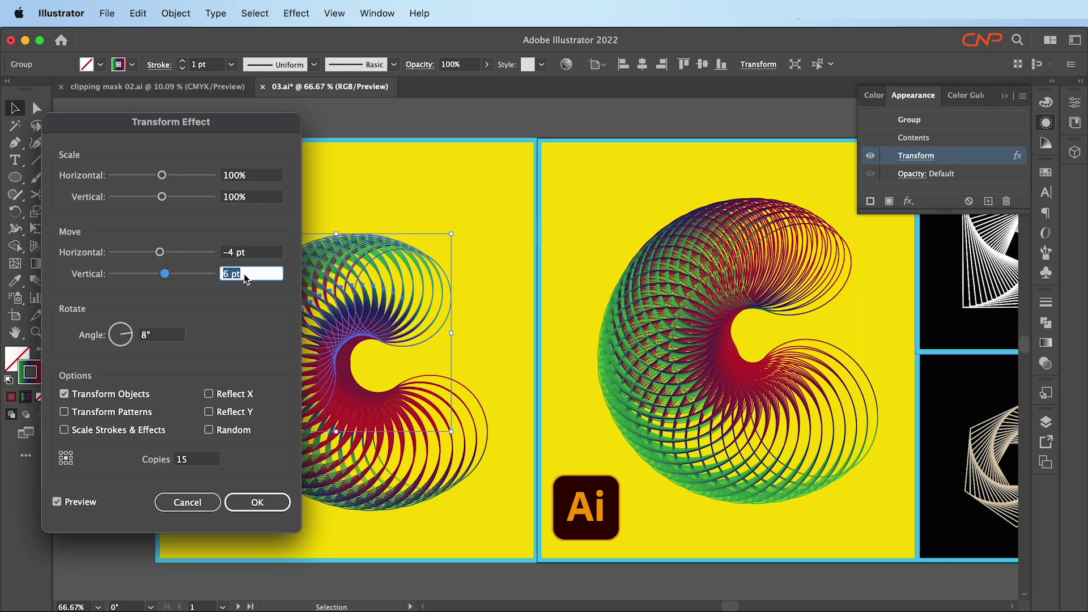
click(261, 255)
key(Down)
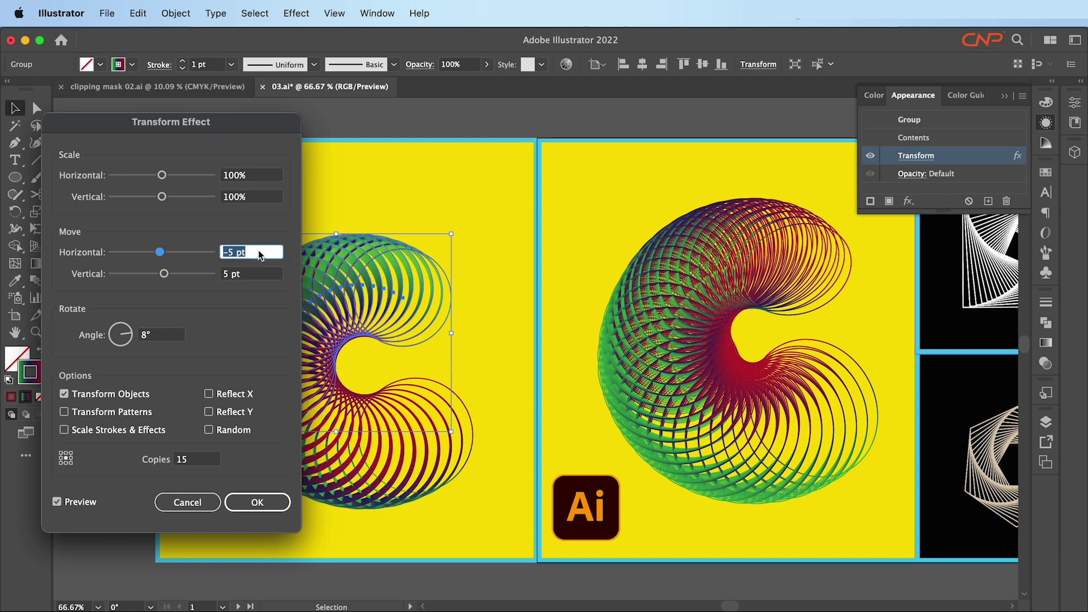
click(261, 276)
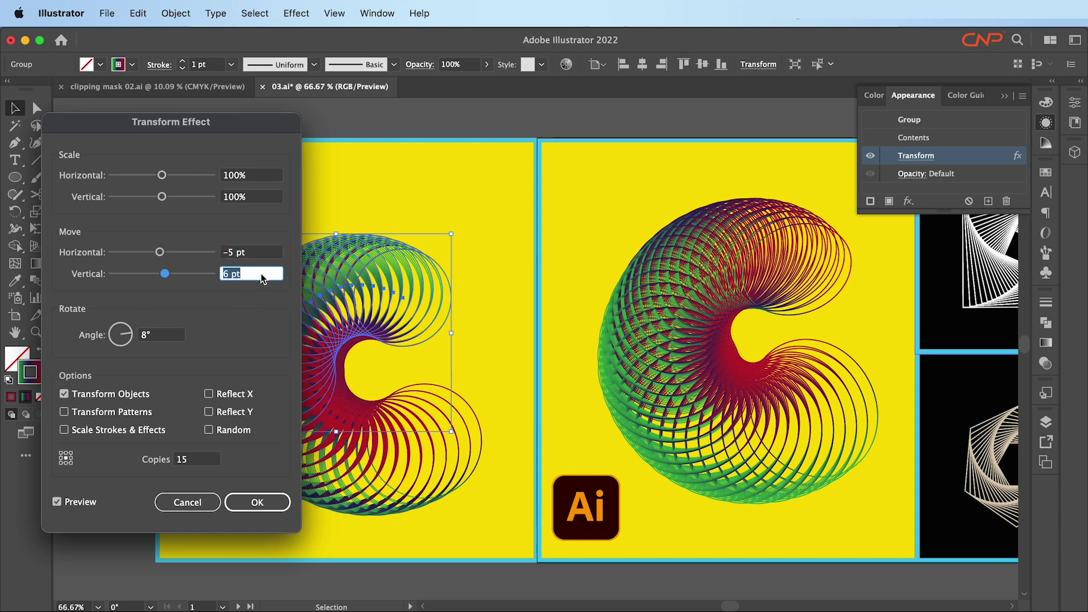
Set the number of copies in the spiral's Transform effect to 17 and apply it
click(192, 458)
key(Up)
key(Up)
key(Up)
key(Up)
key(Up)
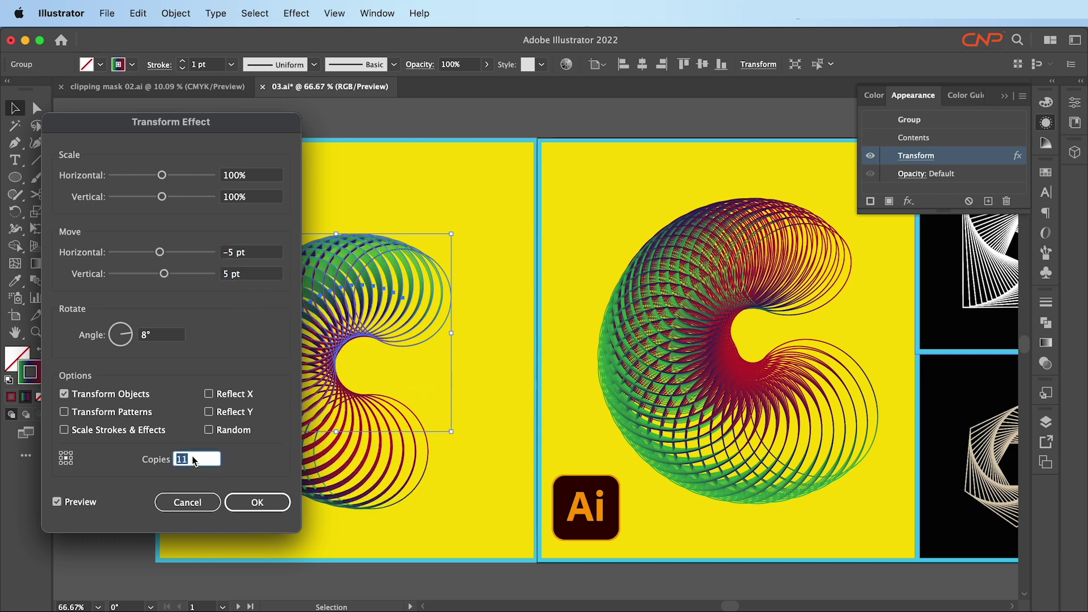
key(Down)
key(Down)
key(Down)
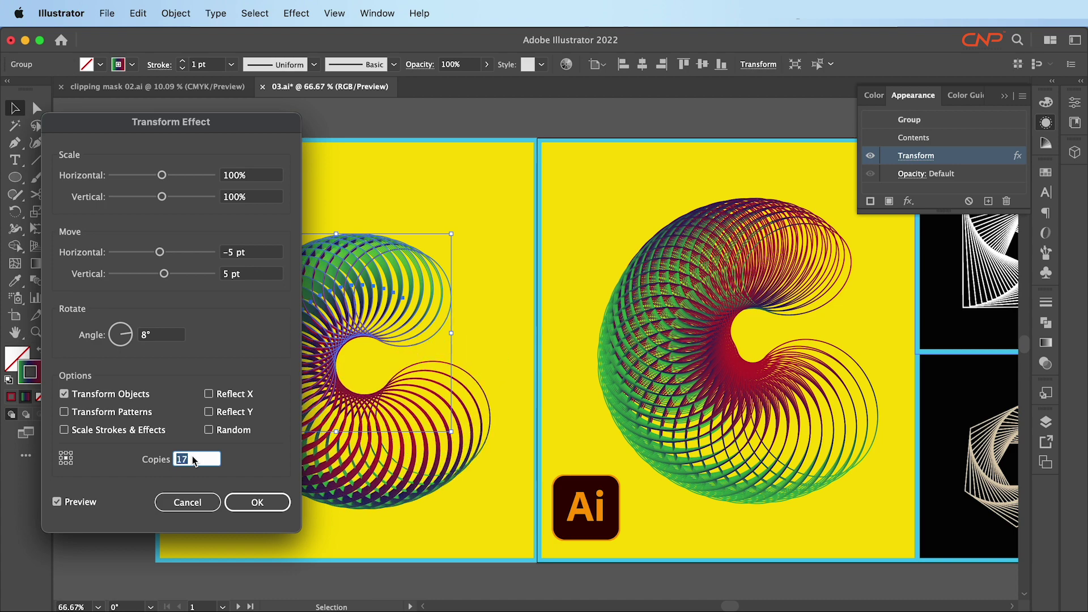
click(246, 506)
Shift the C-shaped spiral slightly up and to the right to centre it on the yellow artboard
key(super+minus)
key(super+minus)
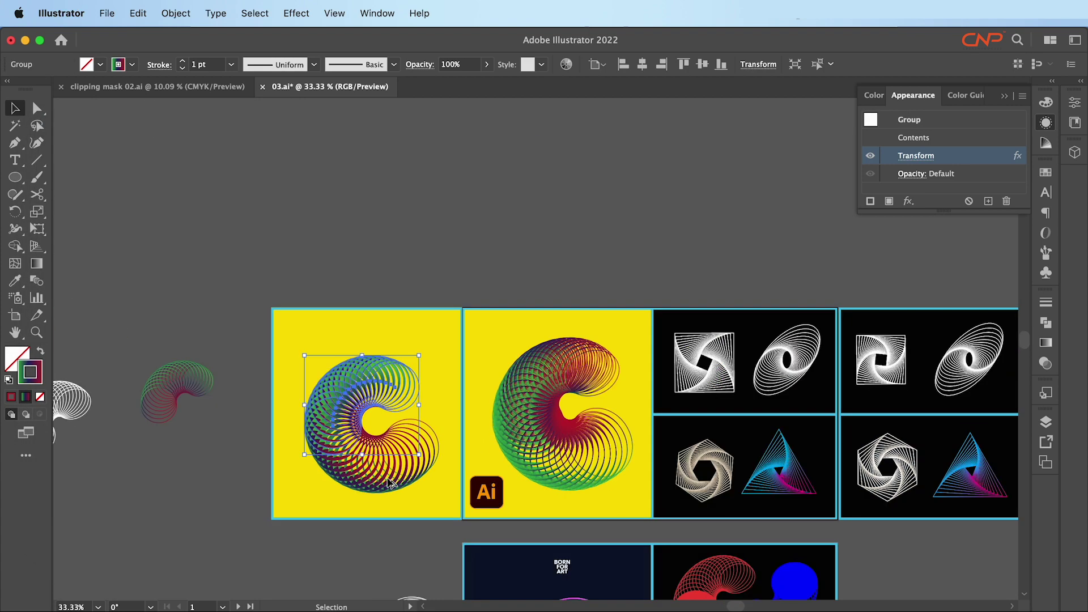
click(301, 275)
drag(434, 343, 467, 253)
click(390, 364)
key(super+equal)
drag(398, 332, 366, 358)
key(super+z)
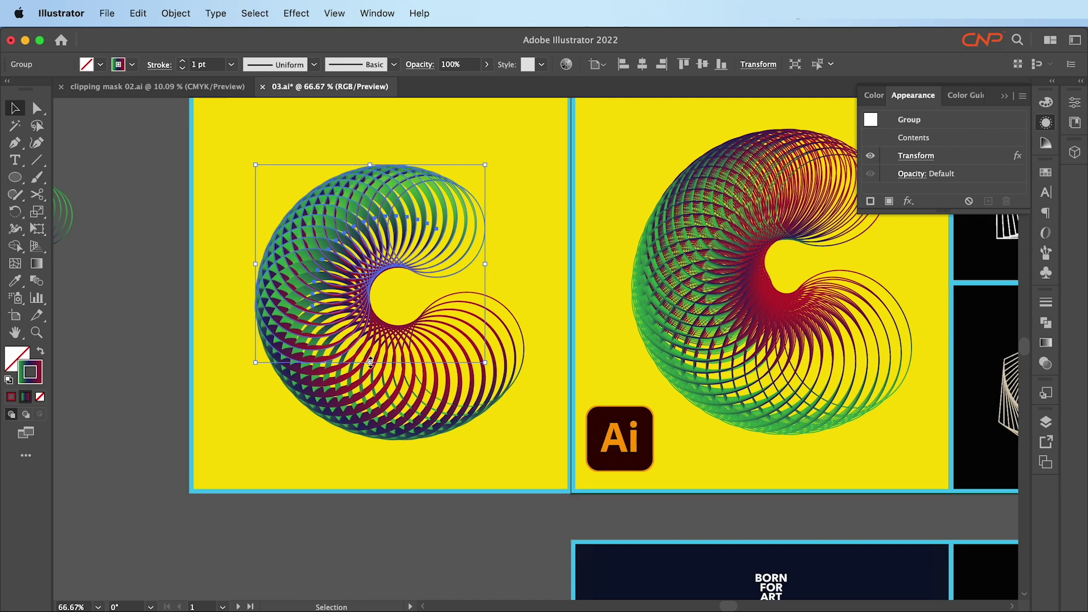
drag(327, 302, 343, 273)
scroll(396, 339, up, 3)
scroll(396, 339, right, 3)
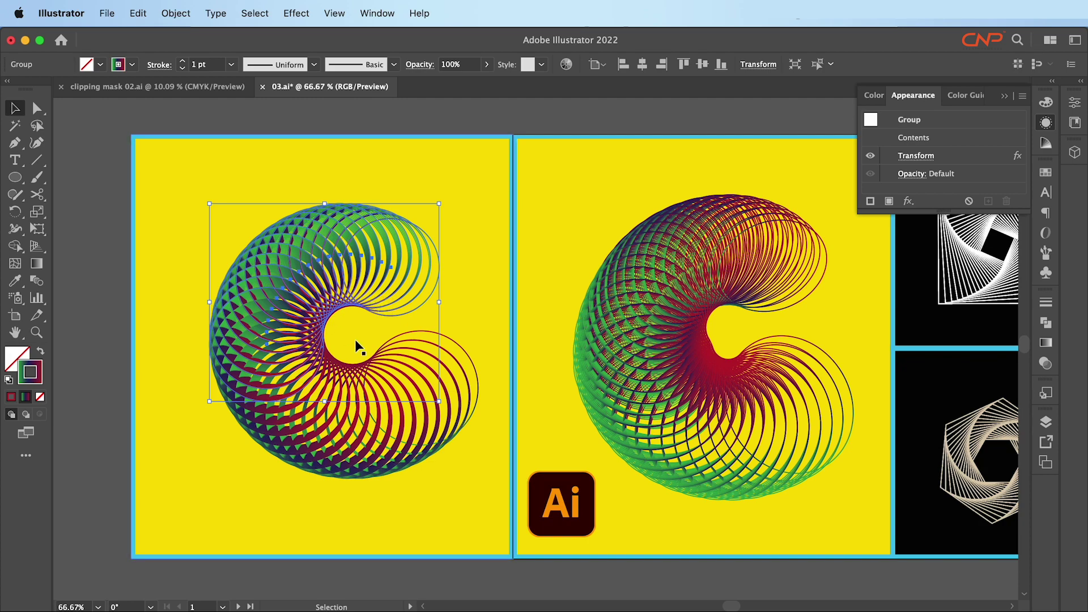
Set the angle of the spiral's stroke gradient to -40° and deselect the spiral
key(super+minus)
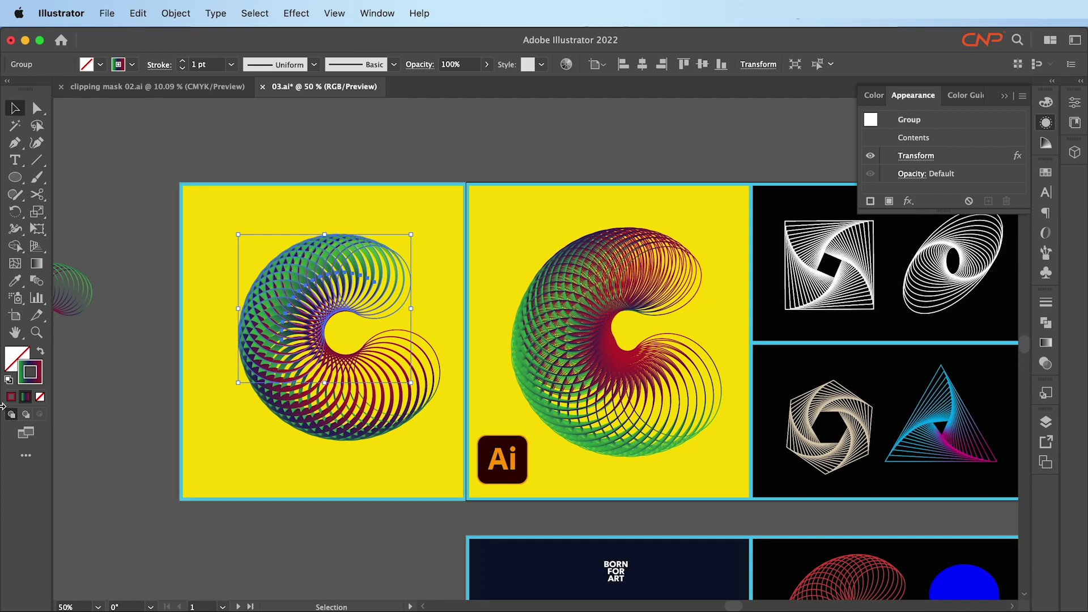
click(1046, 343)
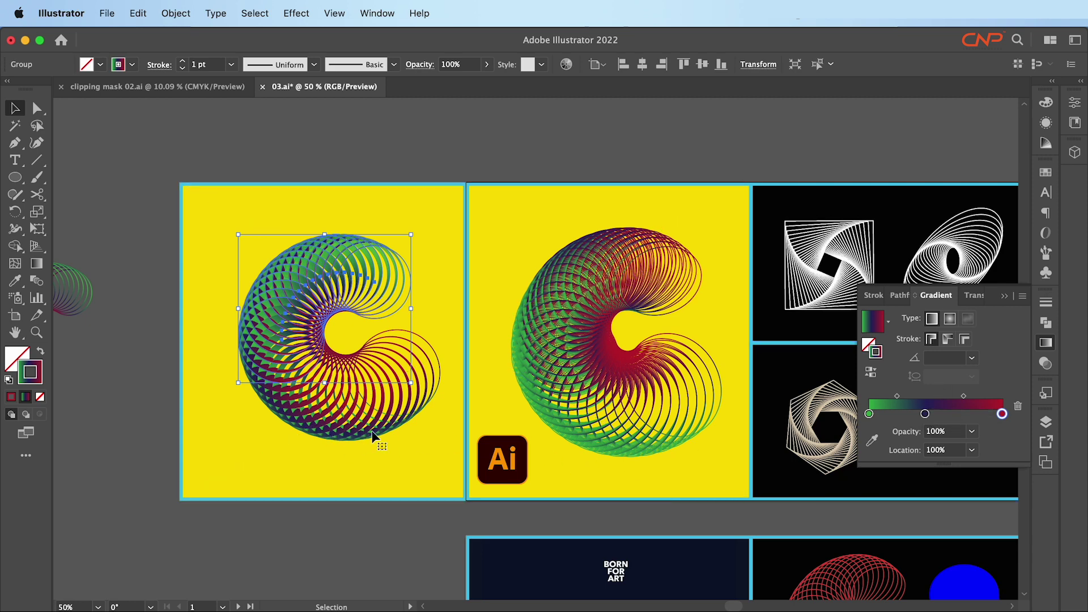
click(943, 357)
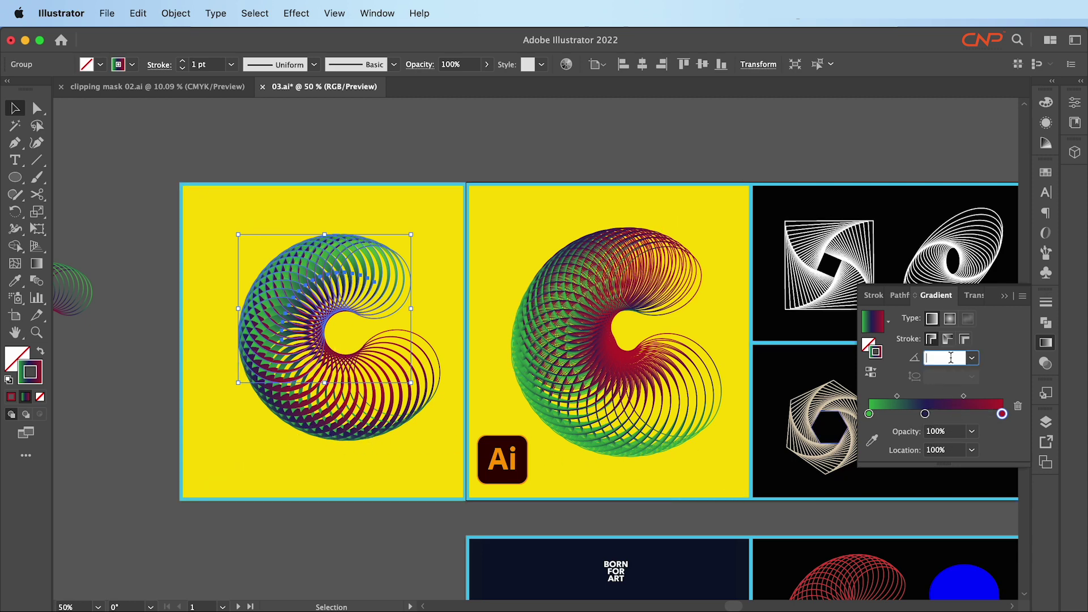
text(45)
key(Return)
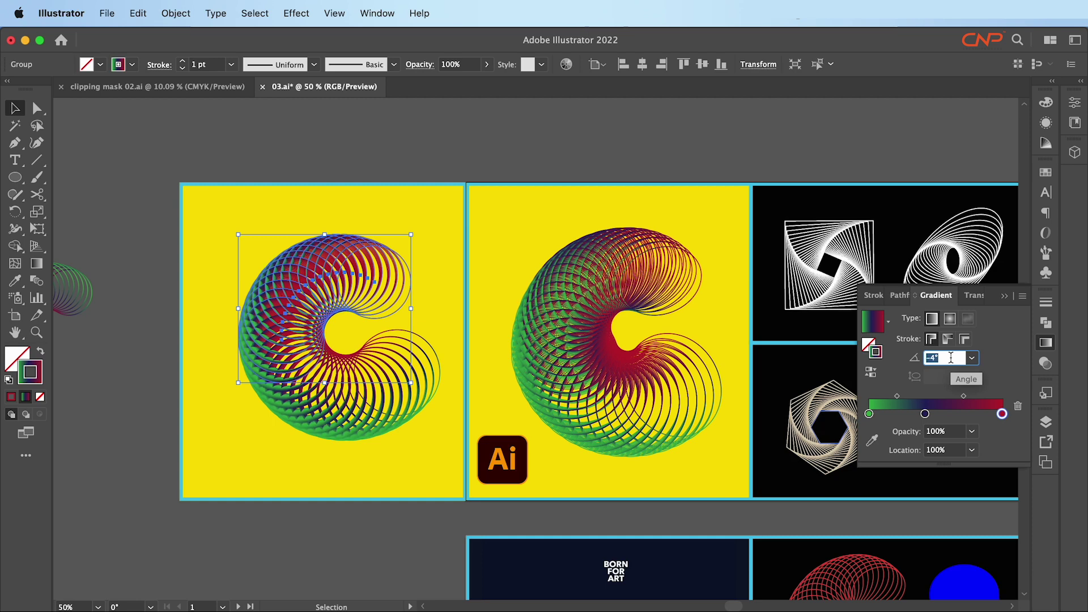
scroll(950, 358, up, 16)
scroll(951, 363, up, 19)
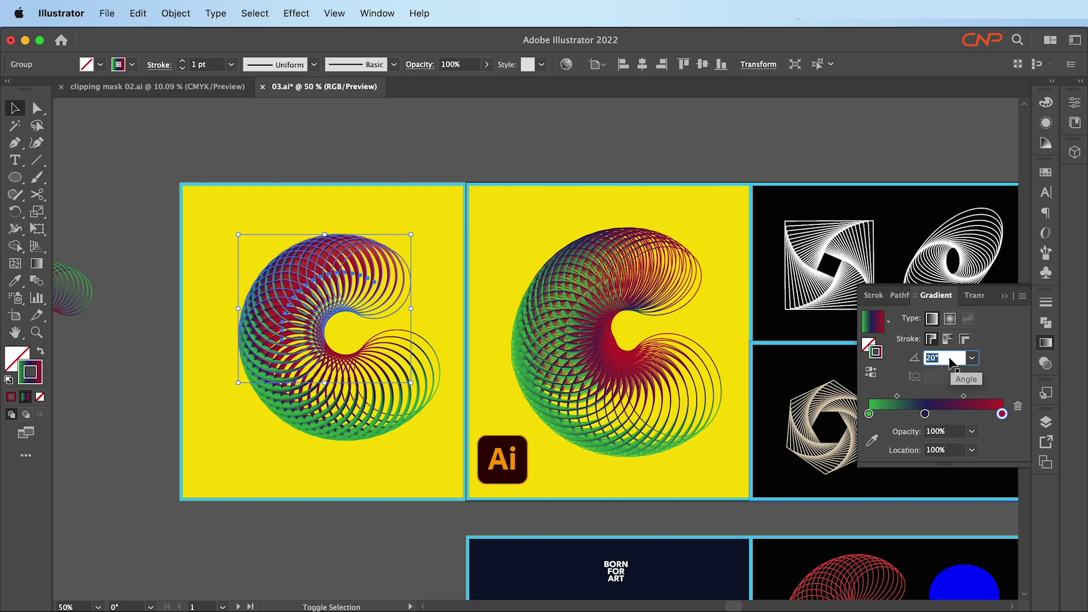
scroll(951, 364, down, 3)
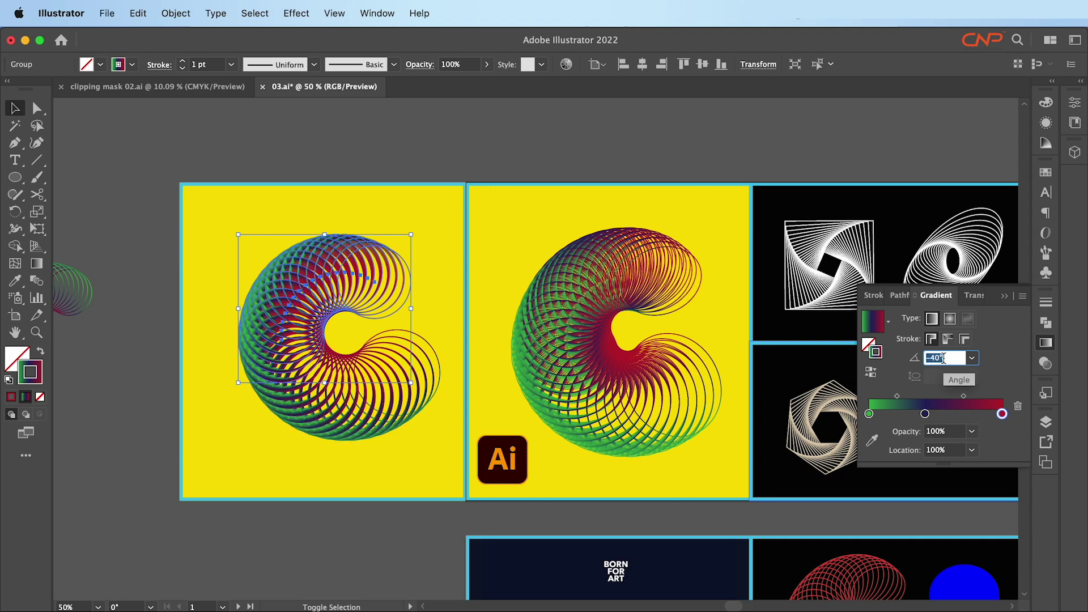
click(416, 523)
Examine the finished C-shaped spiral alongside the reference spiral and the line-art designs on the neighbouring artboards
scroll(364, 522, down, 1)
scroll(386, 385, down, 2)
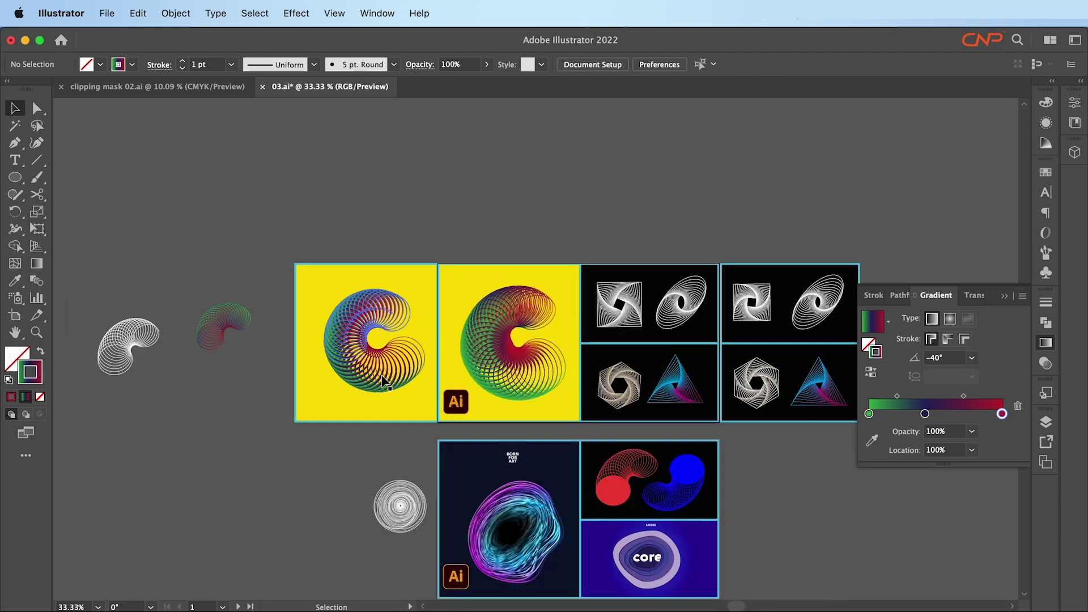
scroll(386, 385, up, 2)
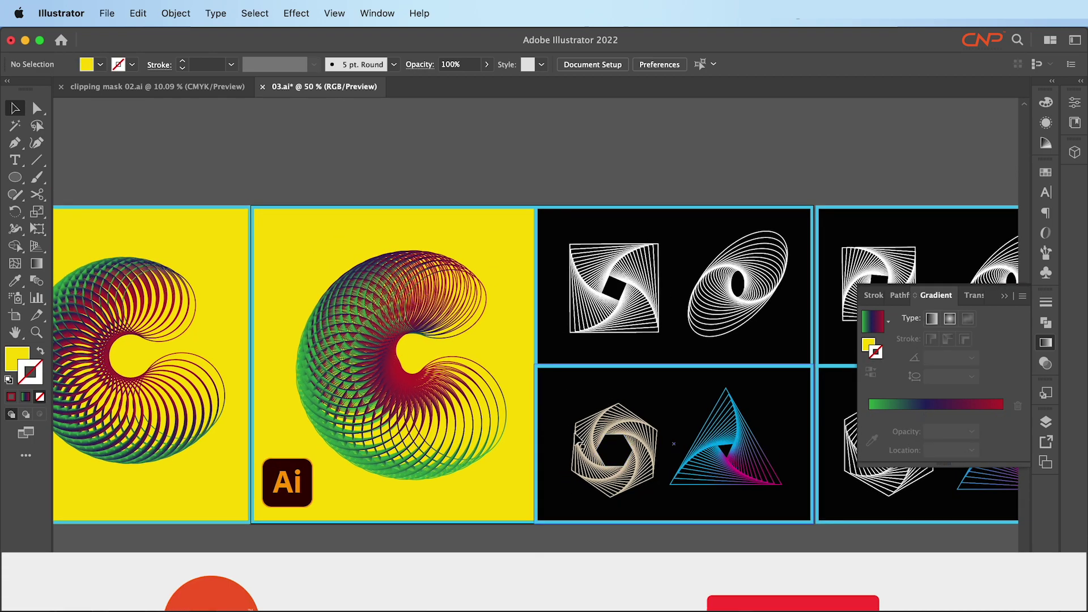
scroll(552, 341, up, 2)
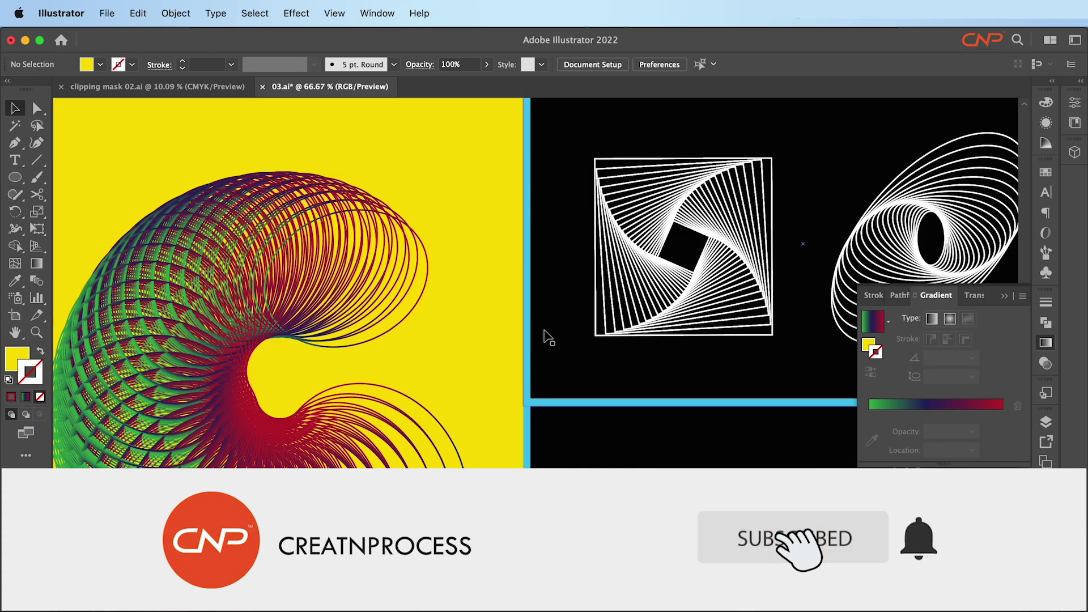
scroll(537, 369, down, 2)
scroll(568, 408, up, 1)
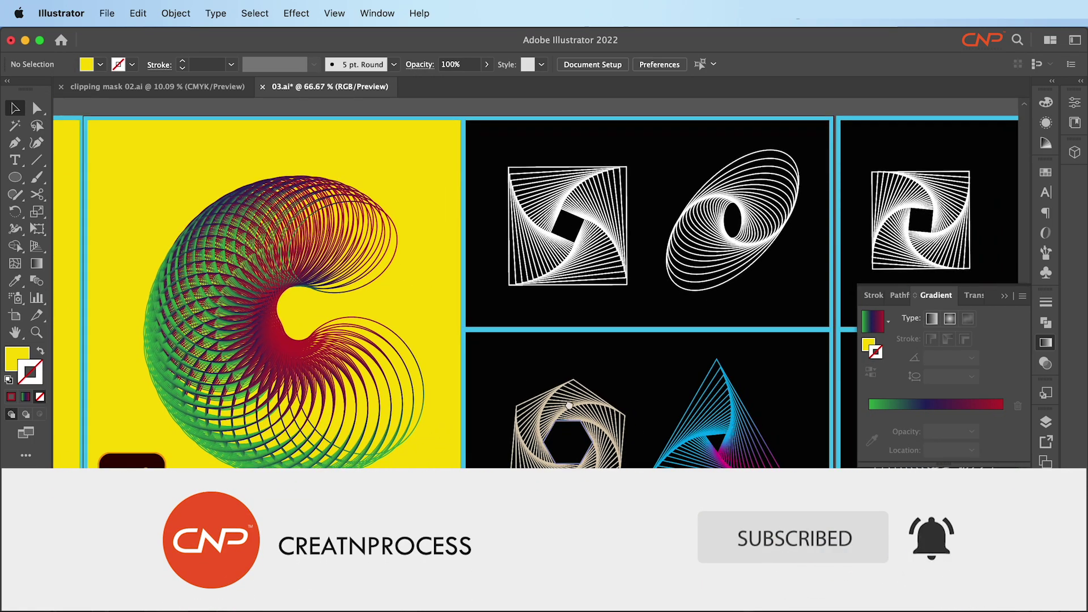
scroll(521, 377, down, 3)
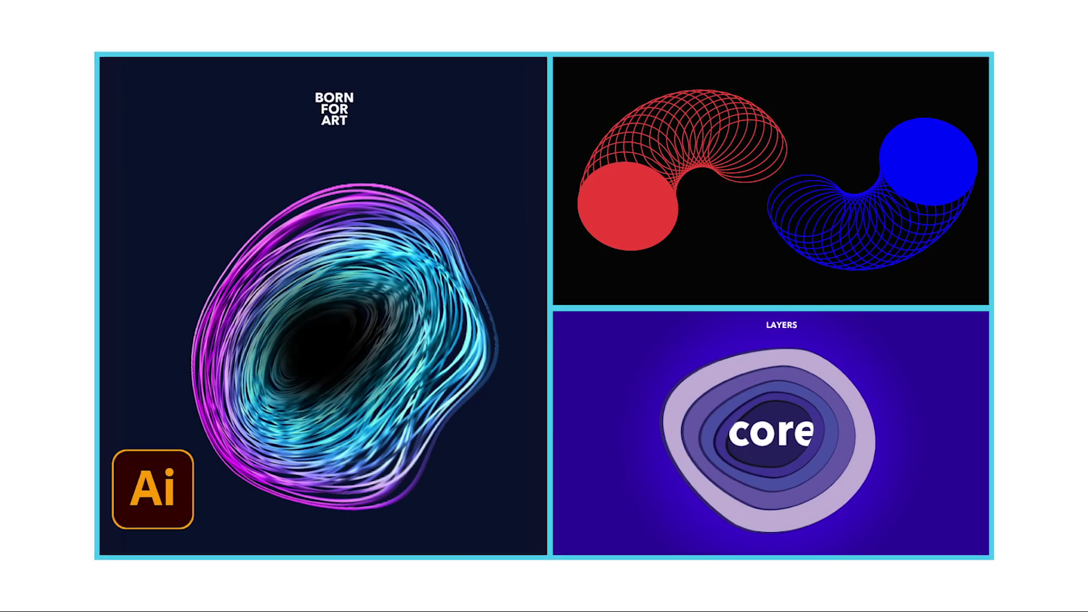